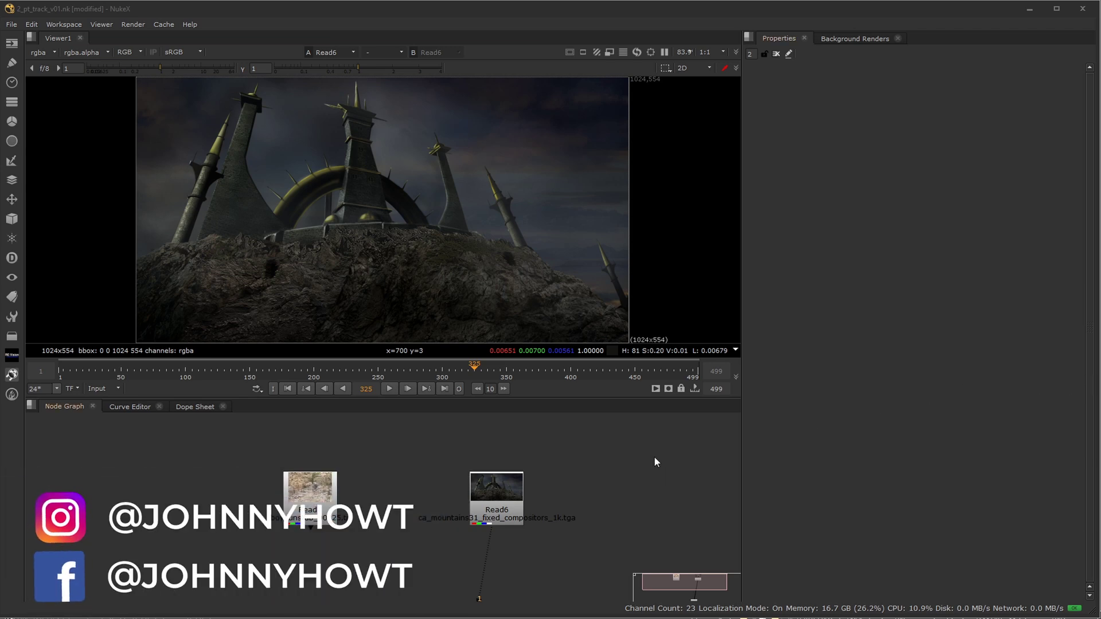
View the Read3 climbing-boy footage and play it through to examine its camera movement
click(324, 497)
key(1)
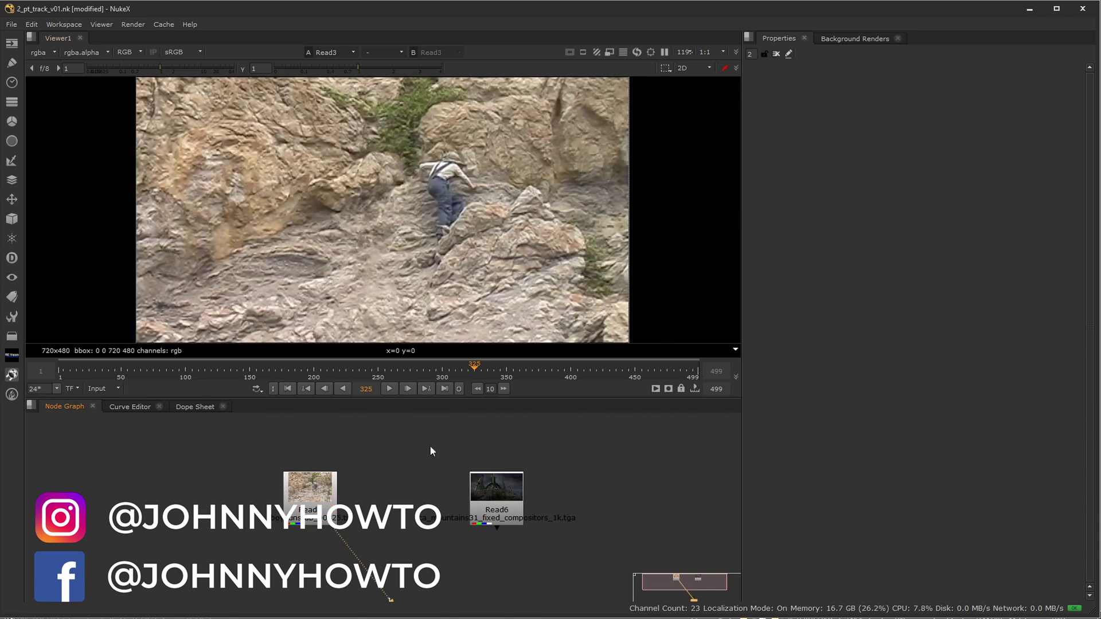
click(388, 389)
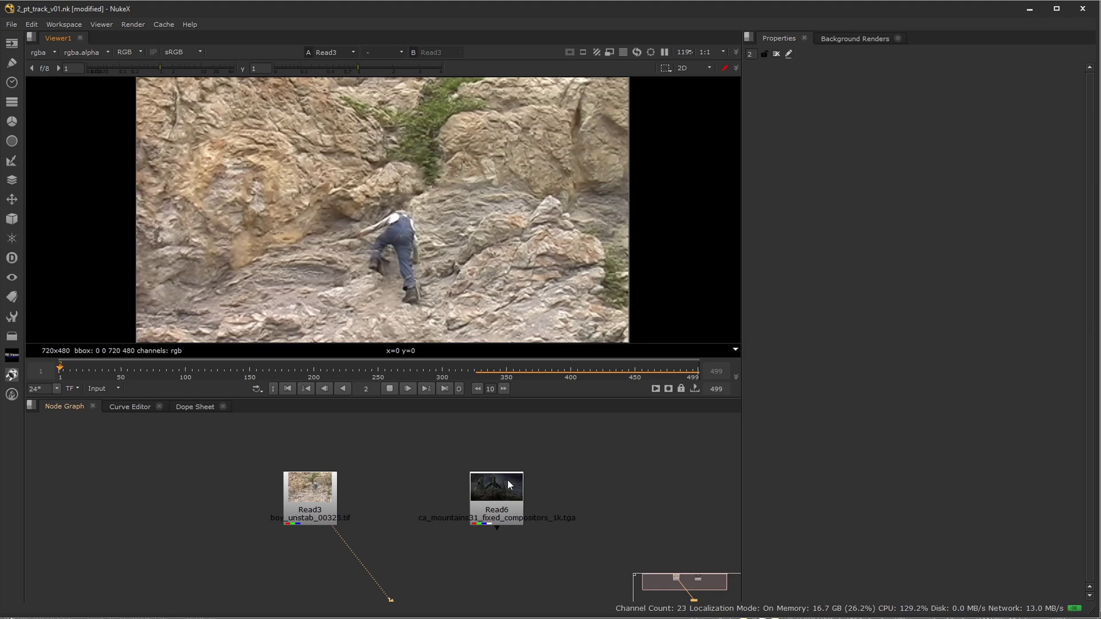
click(390, 389)
View the Read6 mountain castle image and switch the viewer back to the Read3 footage
click(495, 496)
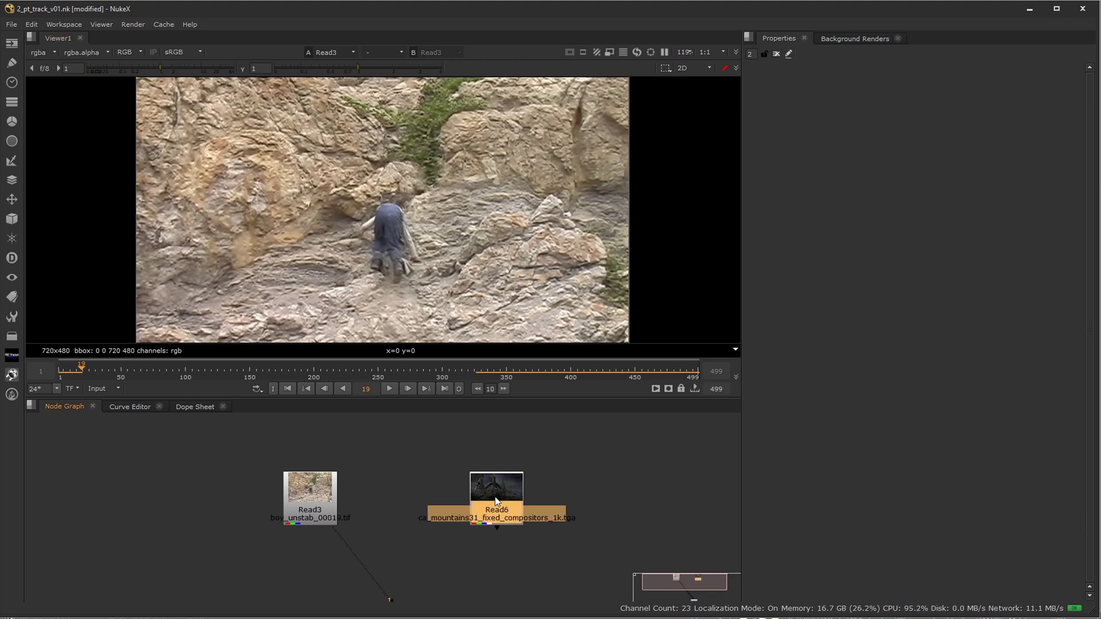
key(1)
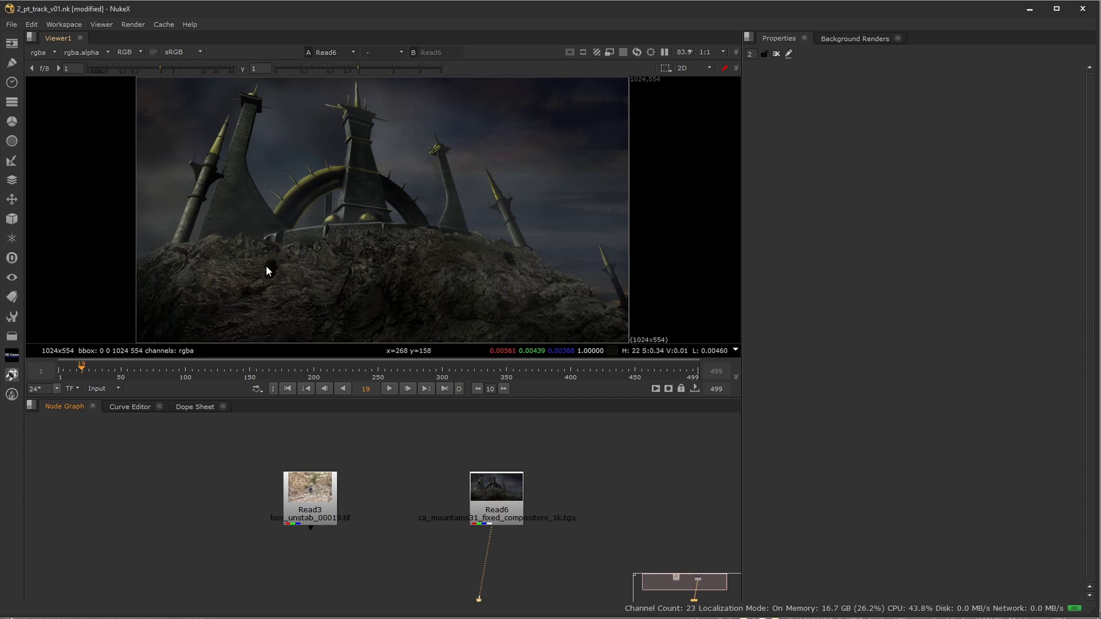
key(2)
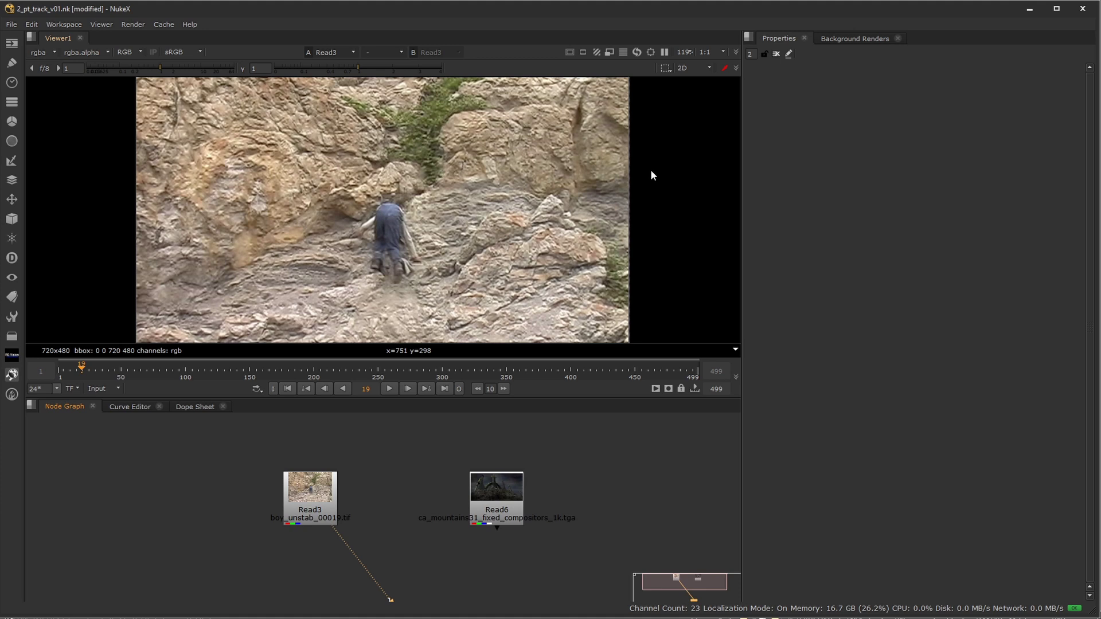
Play the Read3 footage from frame 19 to frame 205 to examine the boy's climb
click(389, 389)
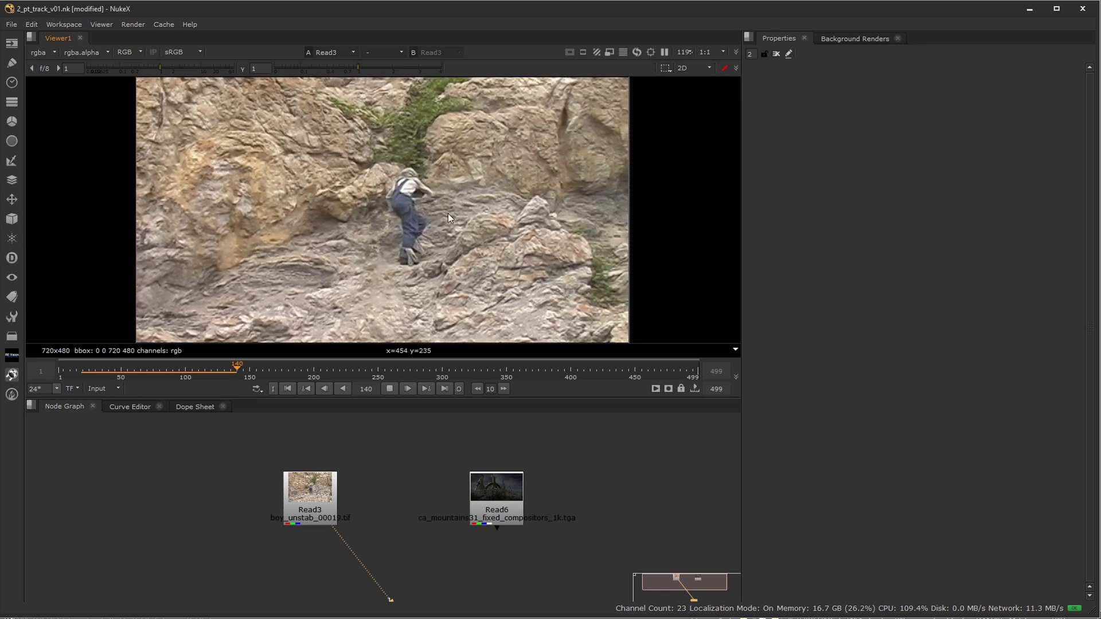
click(390, 389)
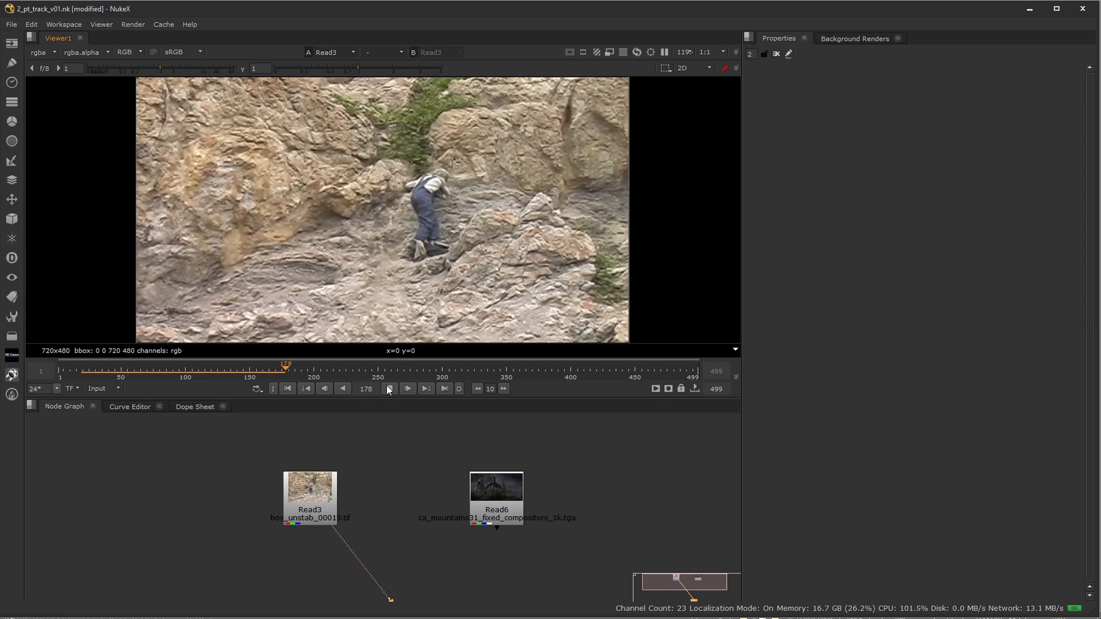
click(389, 389)
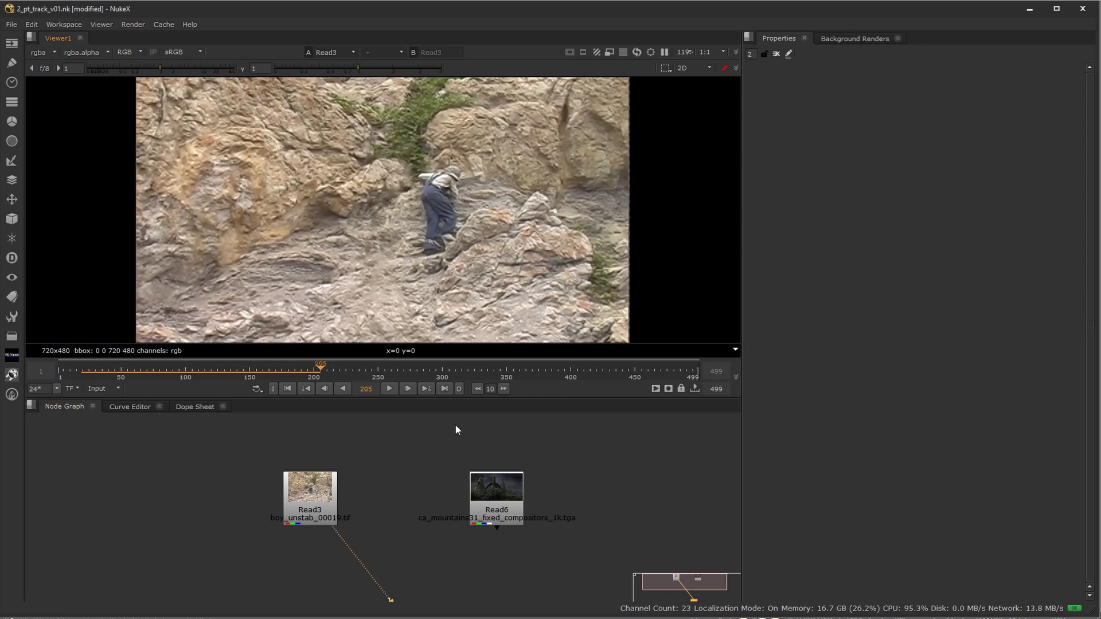
Compare the Read6 castle image with the Read3 footage and scrub the timeline to frame 200
click(493, 482)
key(1)
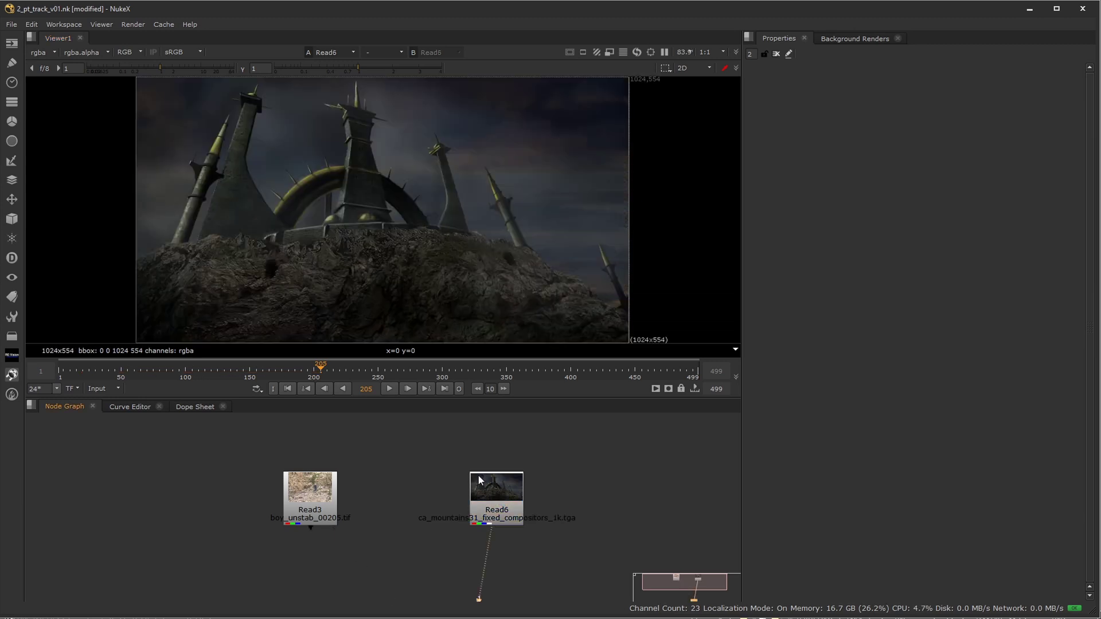
key(1)
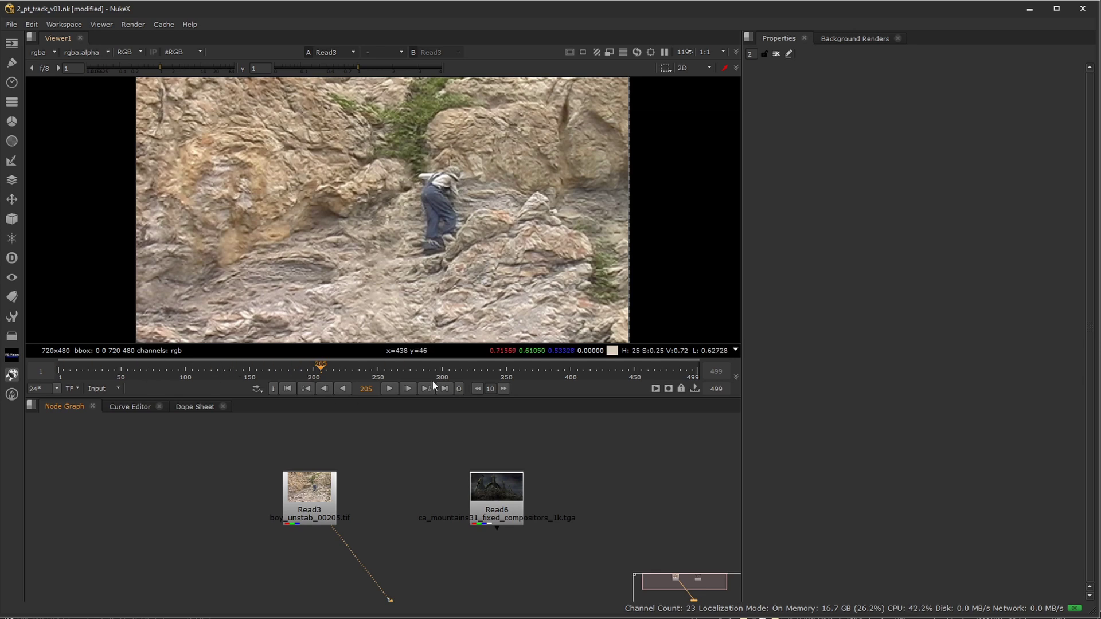
drag(682, 373, 315, 380)
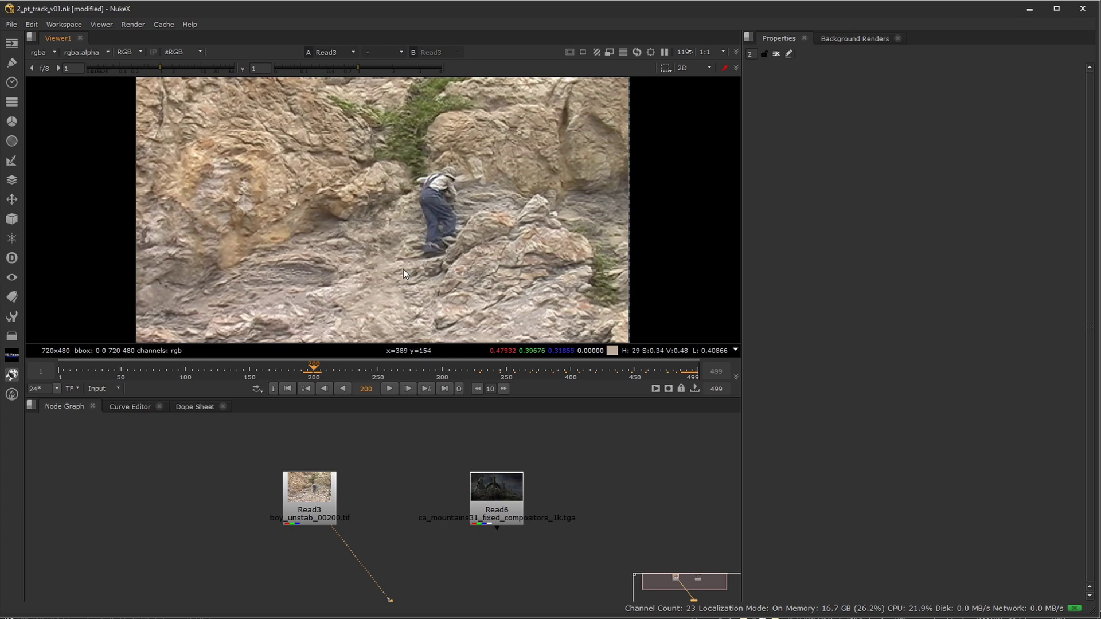
Enlarge the viewer and compare the footage's red, green and blue channels for contrast, ending on full color
key(r)
key(space)
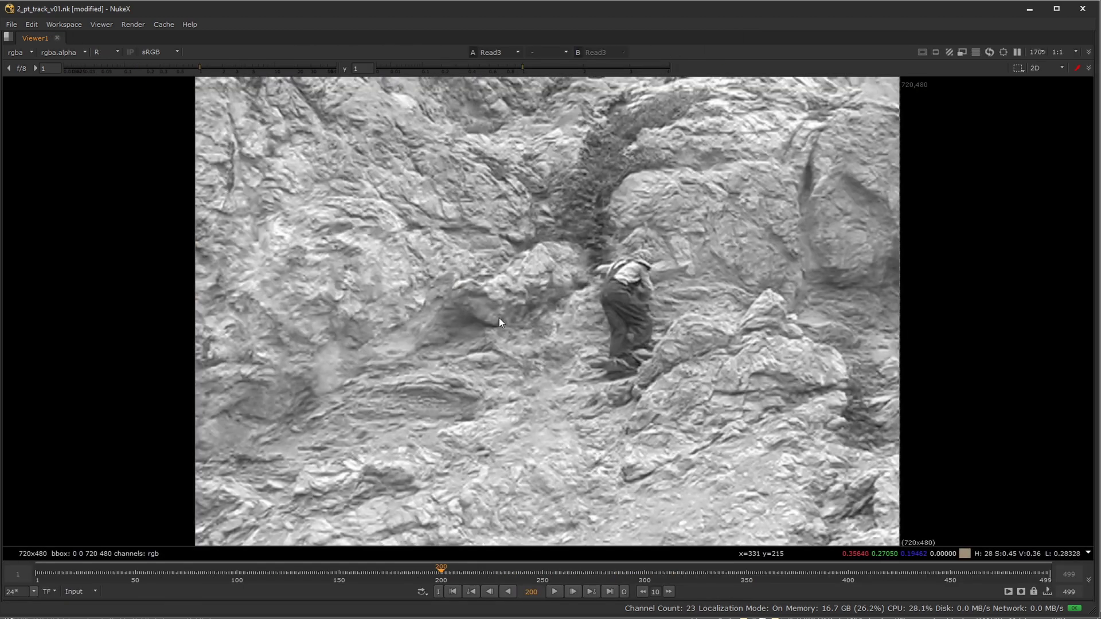
key(g)
key(b)
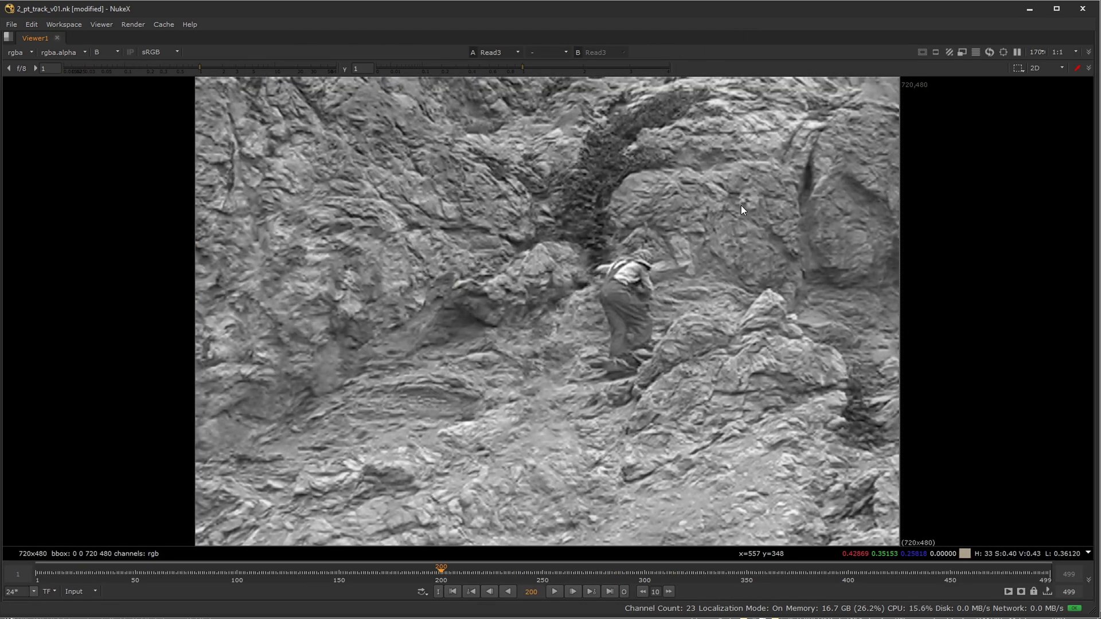
key(r)
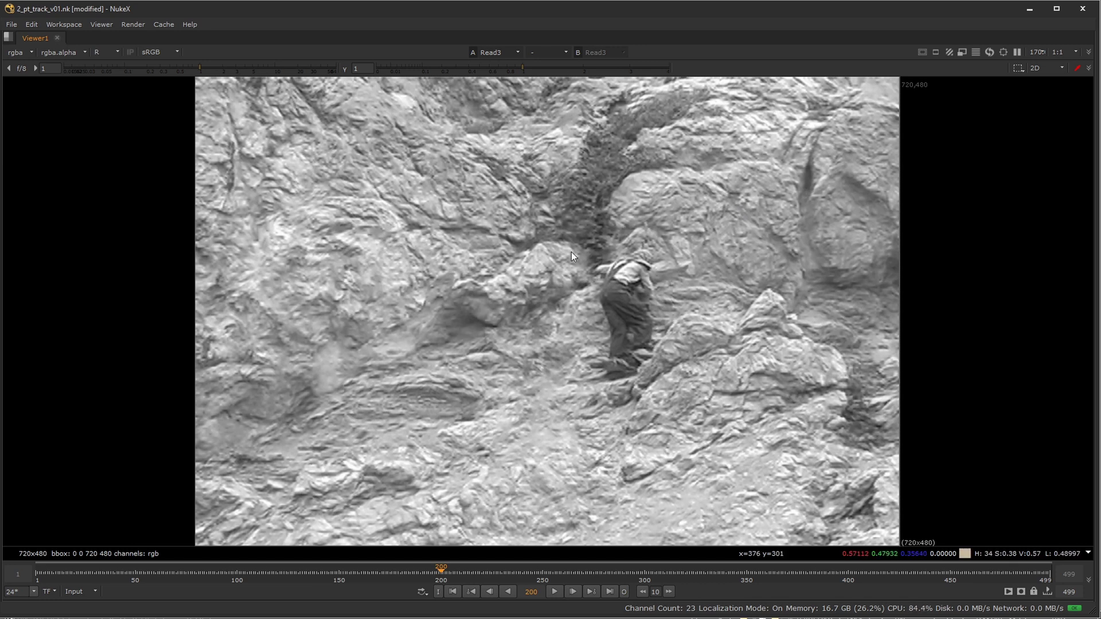
key(g)
key(b)
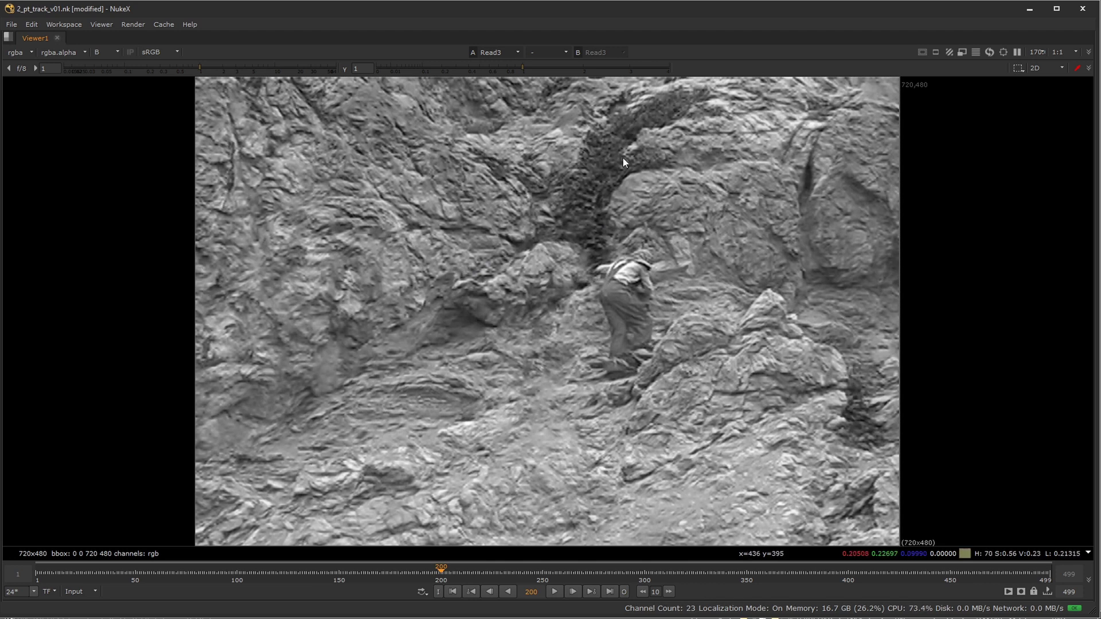
key(r)
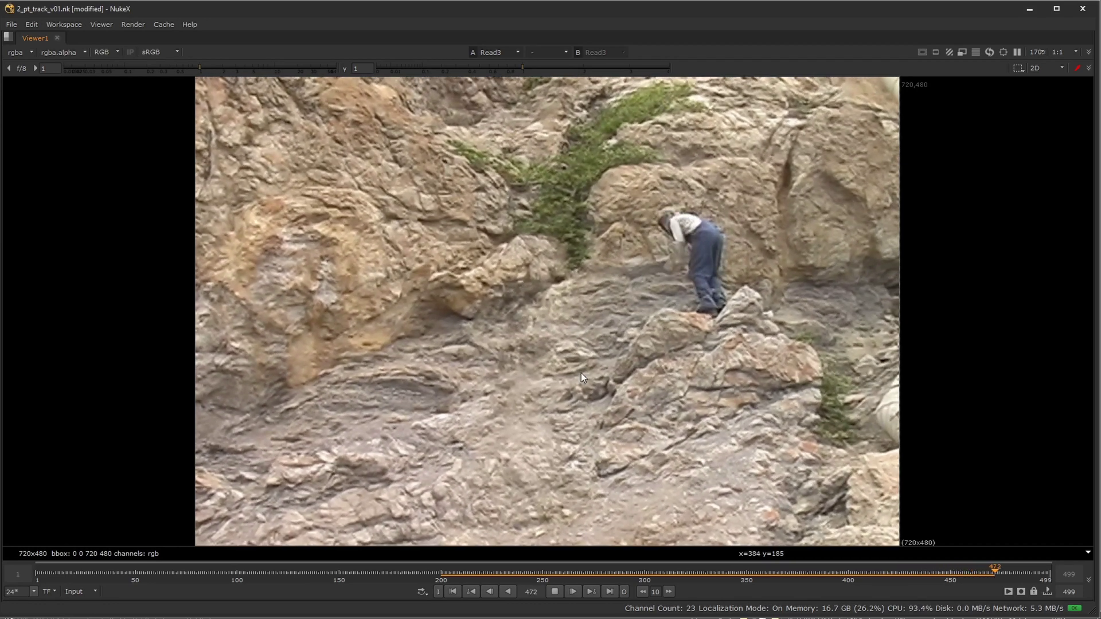
Return the footage to frame 15, restore the full workspace layout and check the red channel once more
key(k)
drag(481, 575, 64, 573)
key(space)
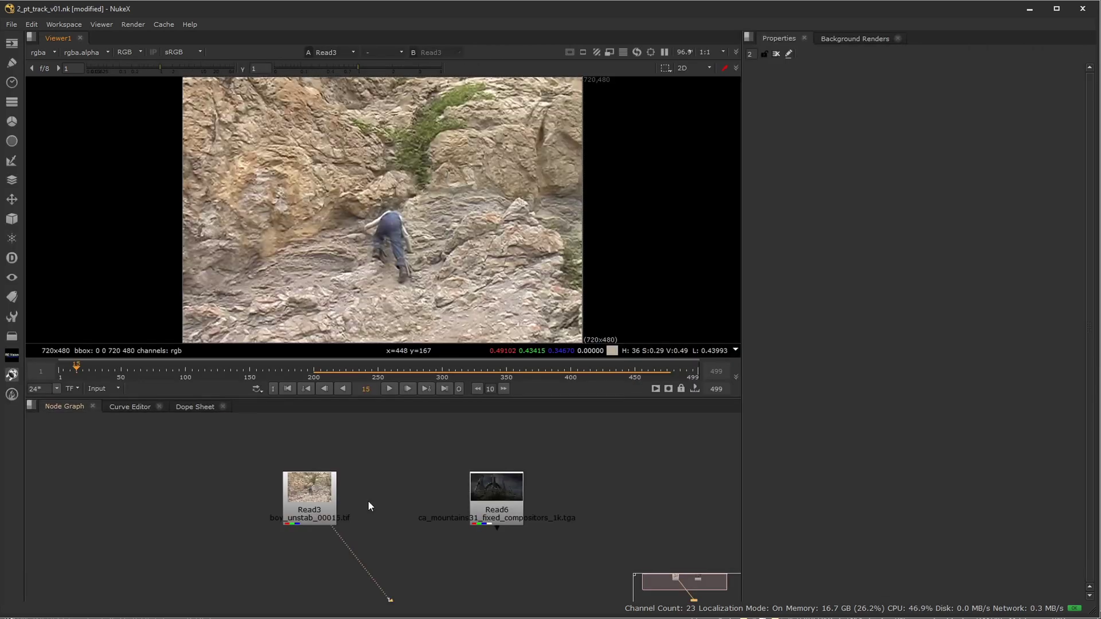
key(r)
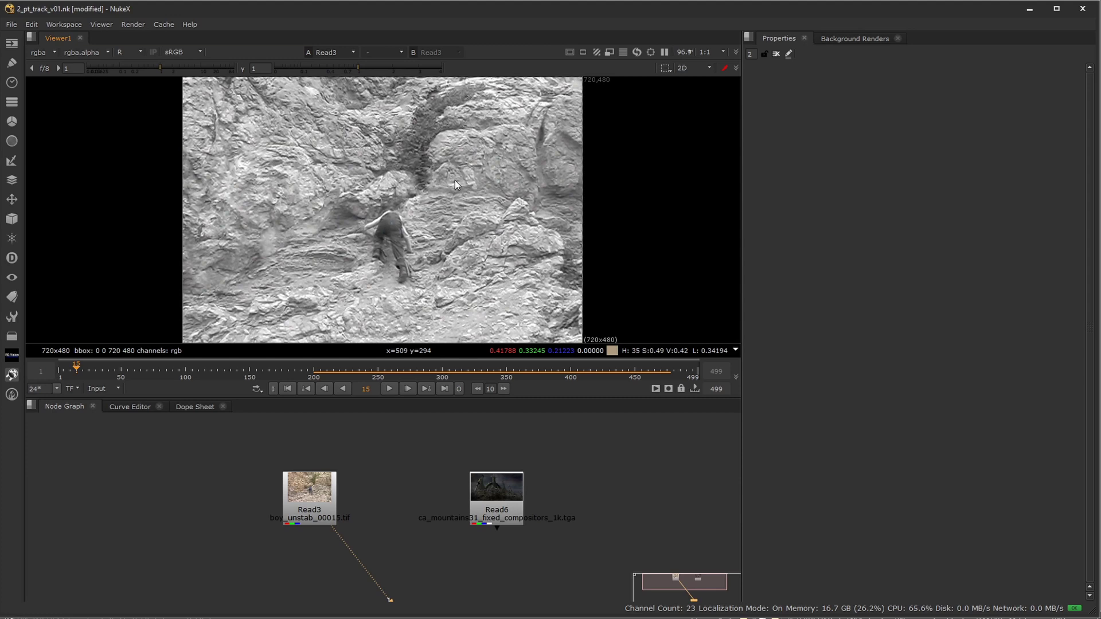
key(r)
Add a Shuffle node under Read3 and route the red input channel to the red, green and blue outputs
click(309, 505)
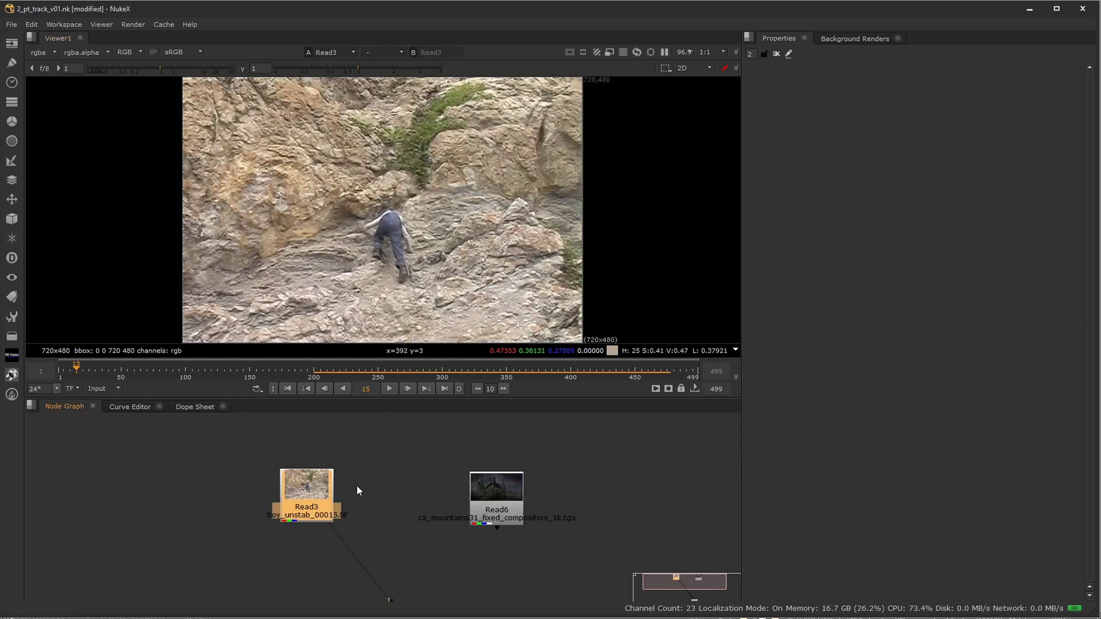
drag(305, 504, 315, 497)
key(Tab)
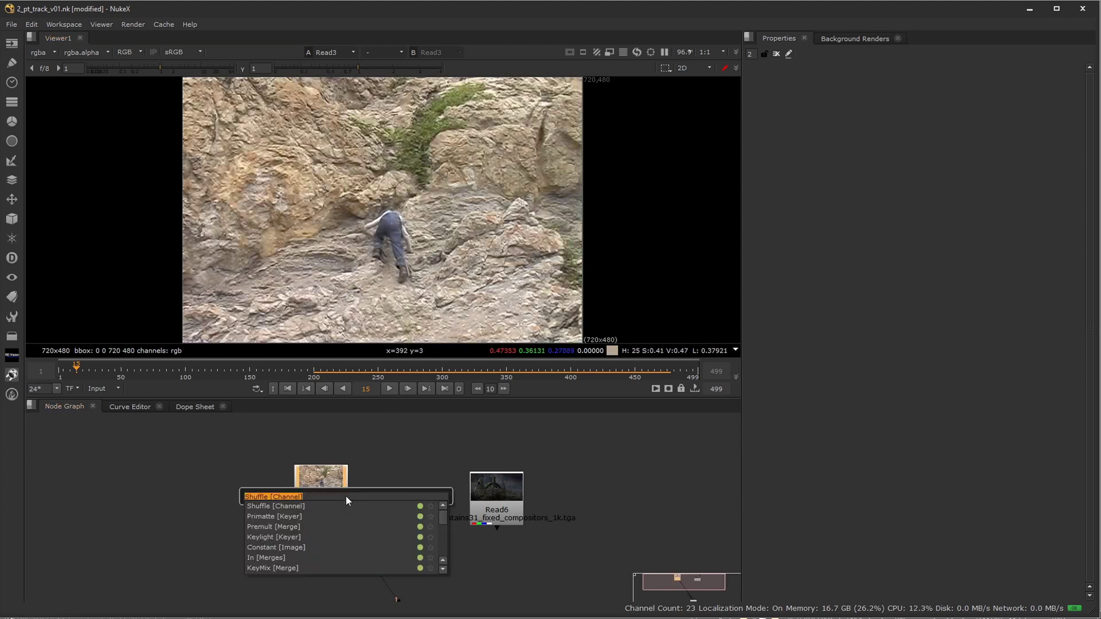
text(shuffl)
key(Return)
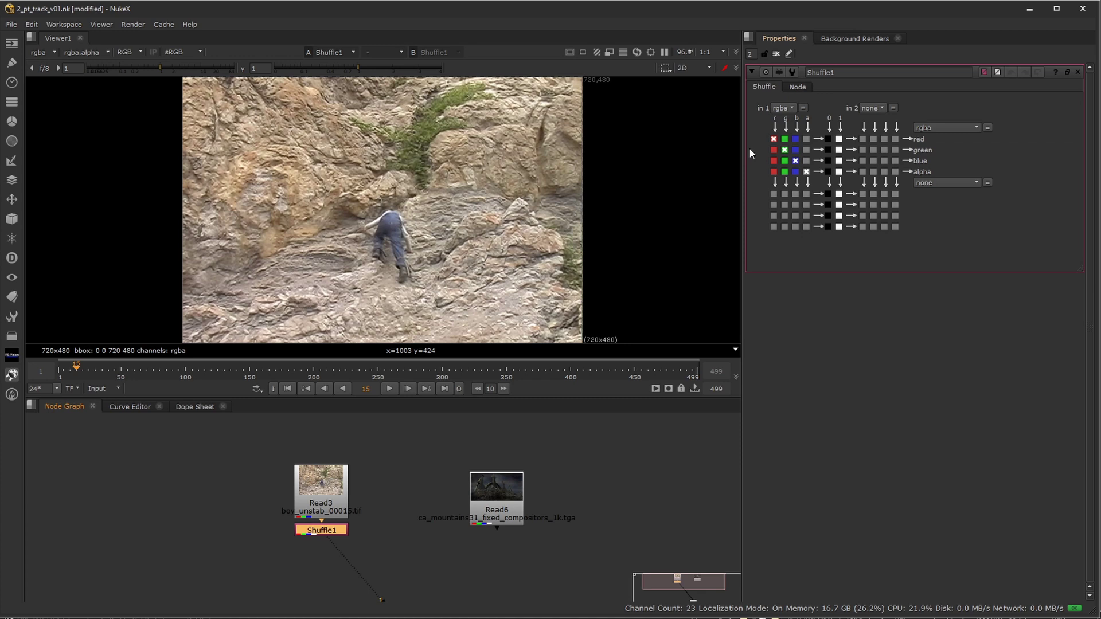
click(774, 150)
click(773, 160)
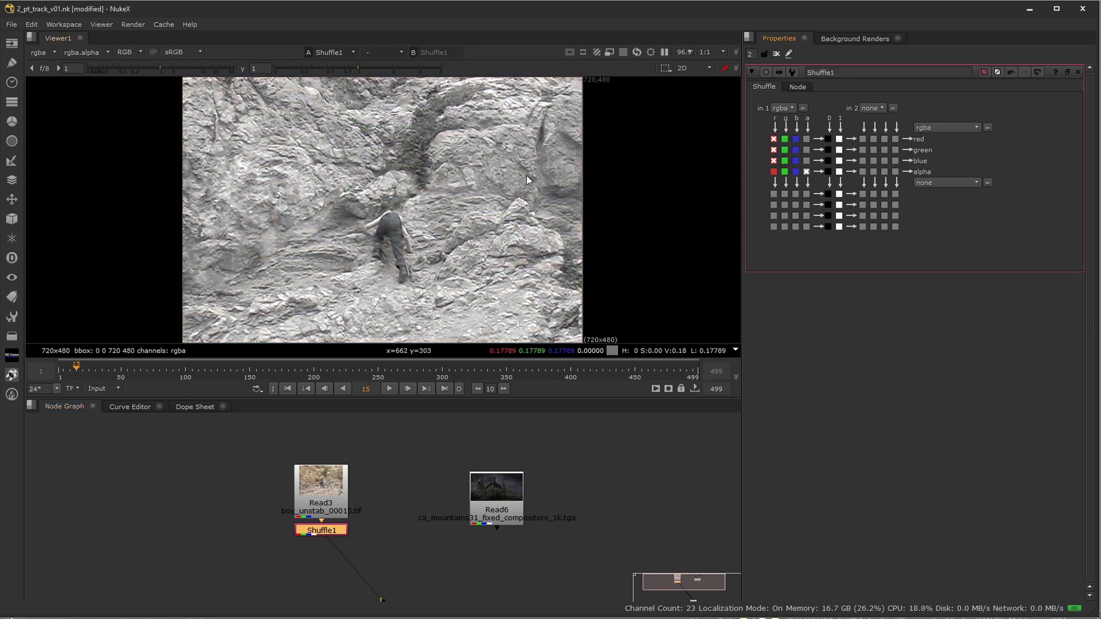
Check the blue channel of the Shuffle1 output in the viewer against the source footage node
key(b)
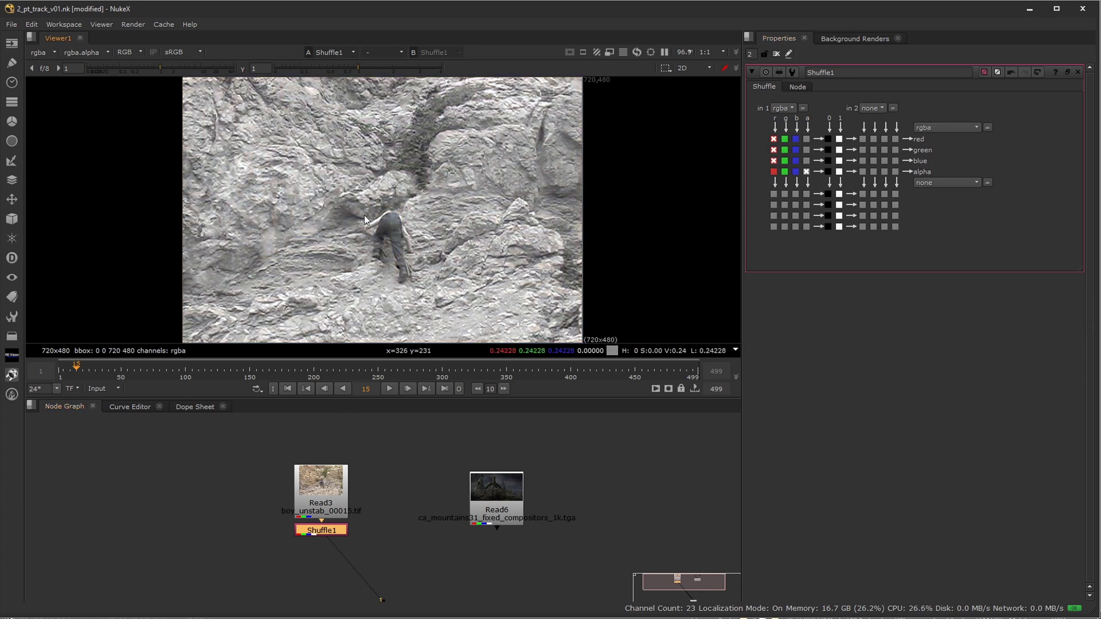
click(130, 52)
click(362, 155)
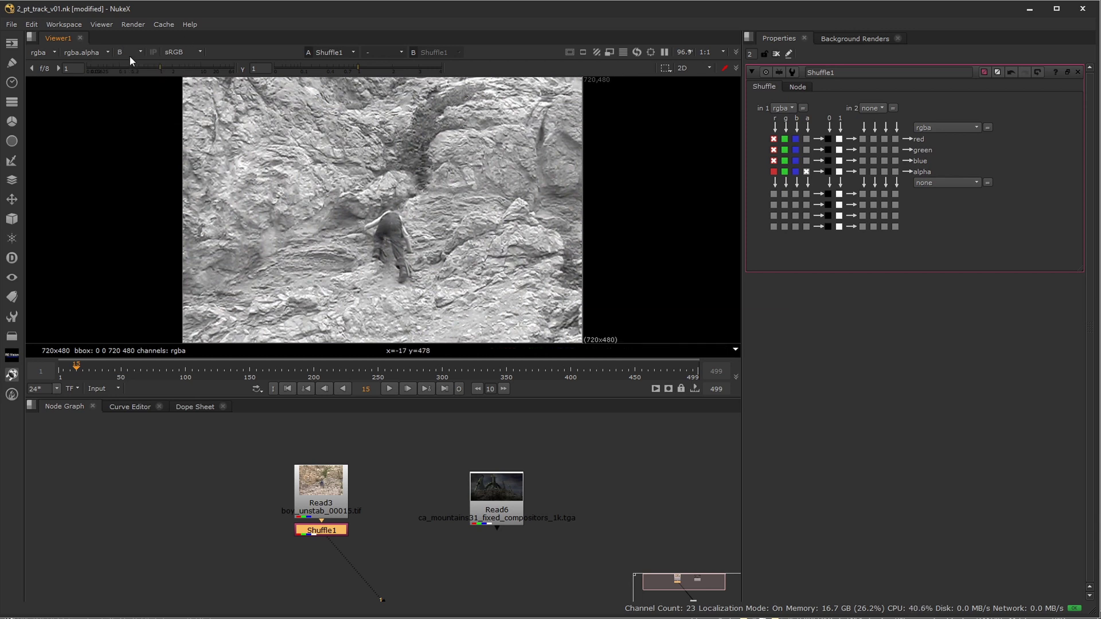
key(b)
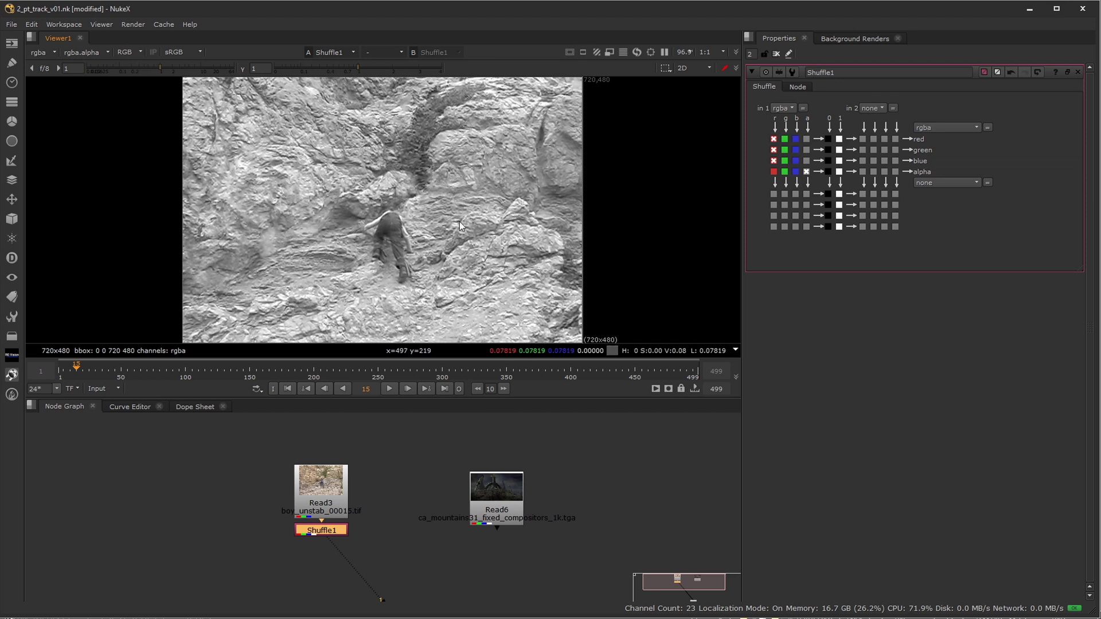
click(331, 494)
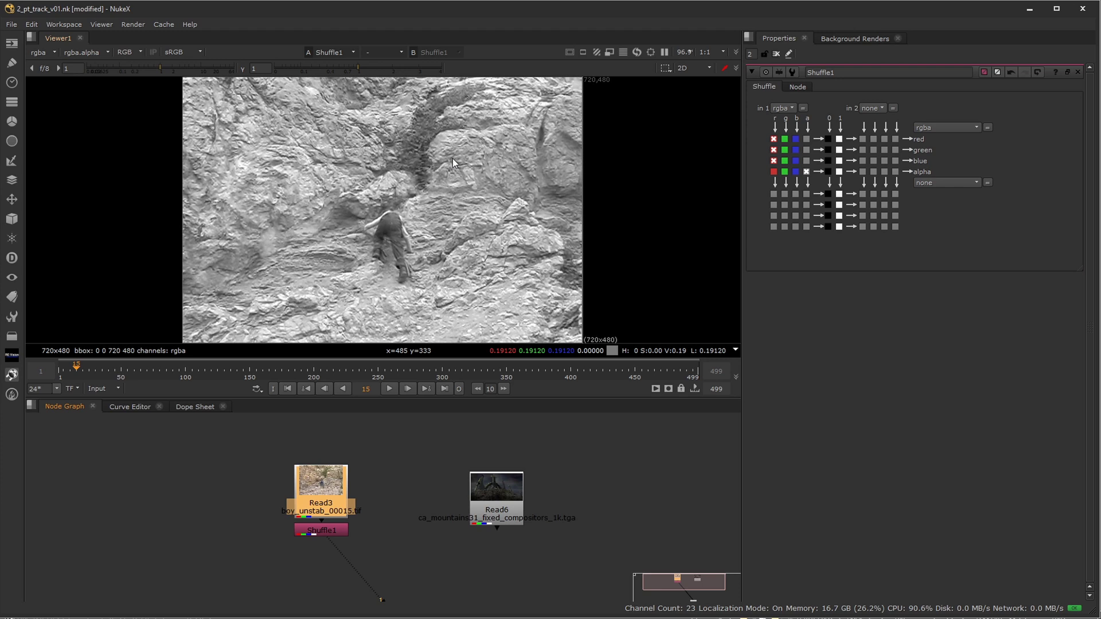
Label the Shuffle1 node "R" and return to its channel routing settings
click(336, 532)
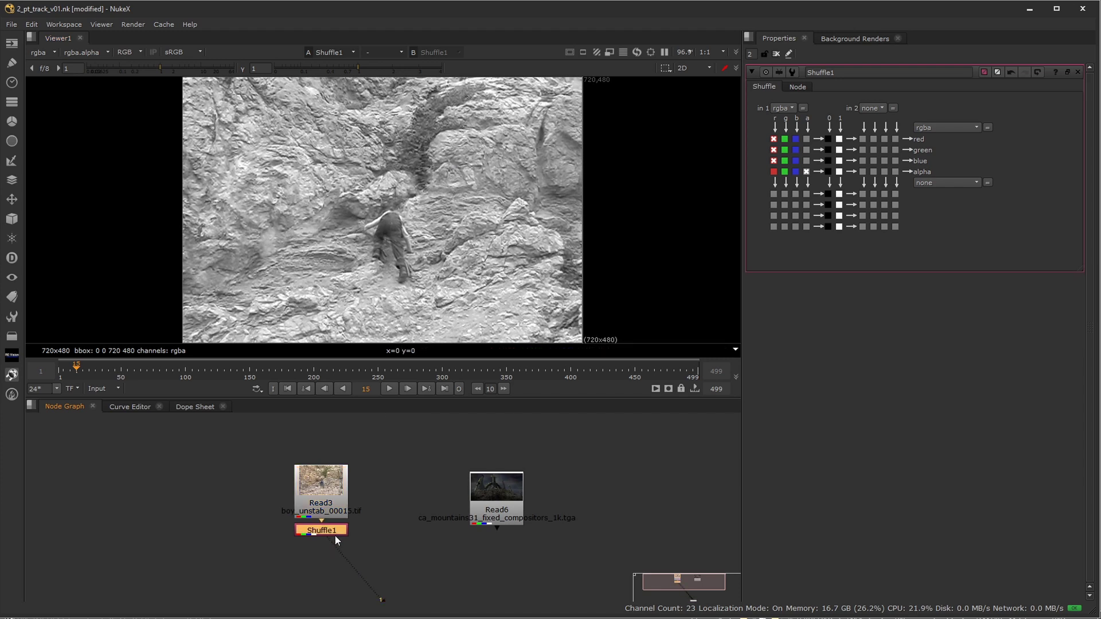
click(798, 87)
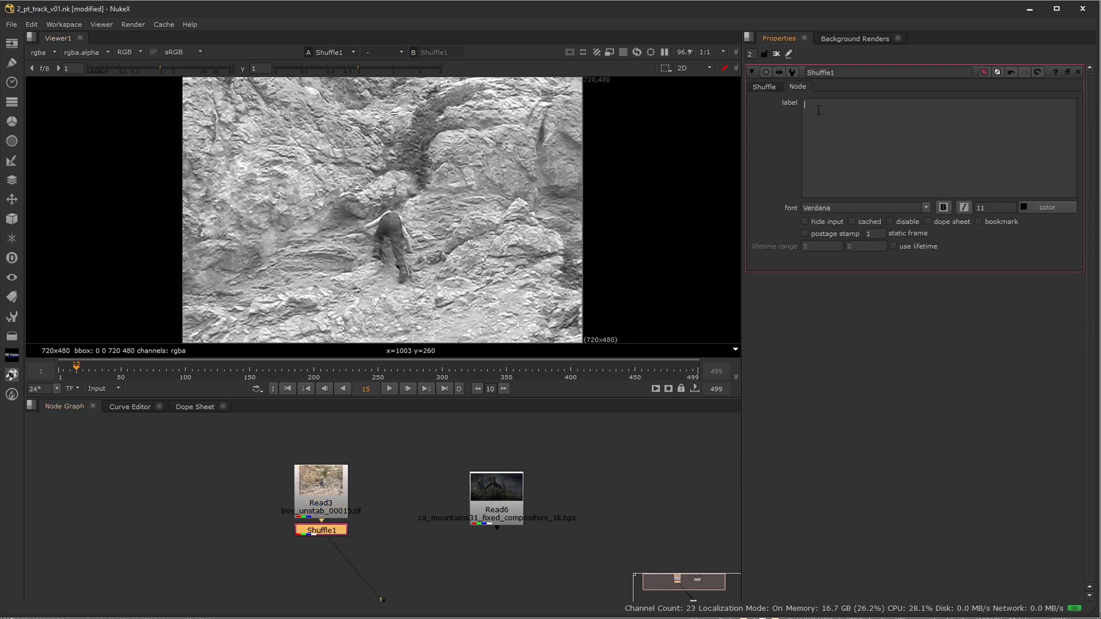
text(R)
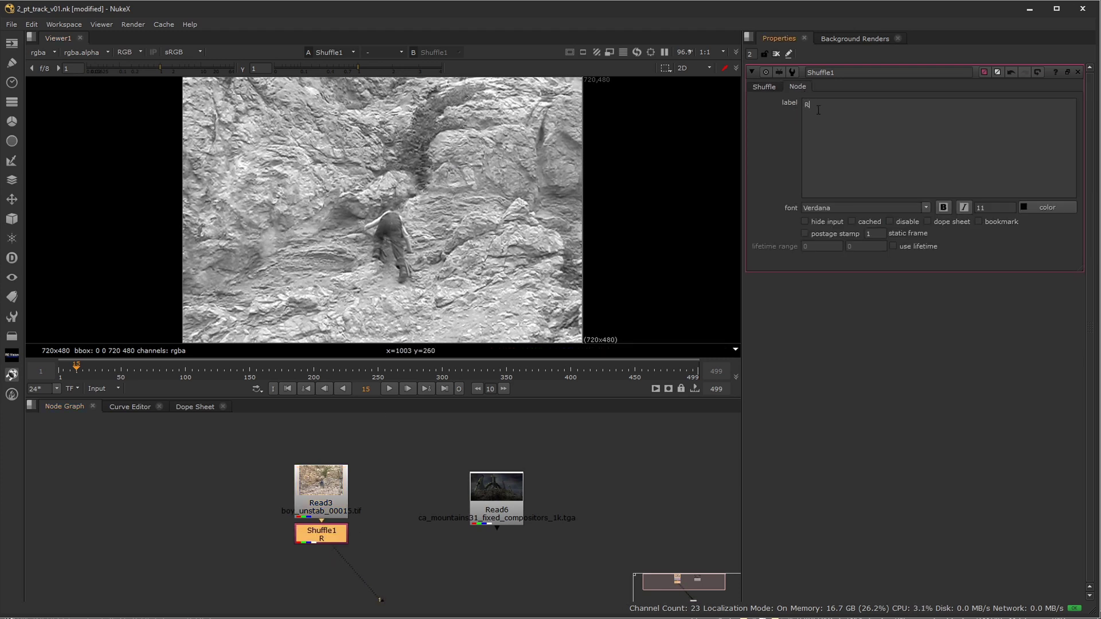
click(778, 90)
Add a Tracker node below the Shuffle1 node
middle_drag(391, 539, 346, 506)
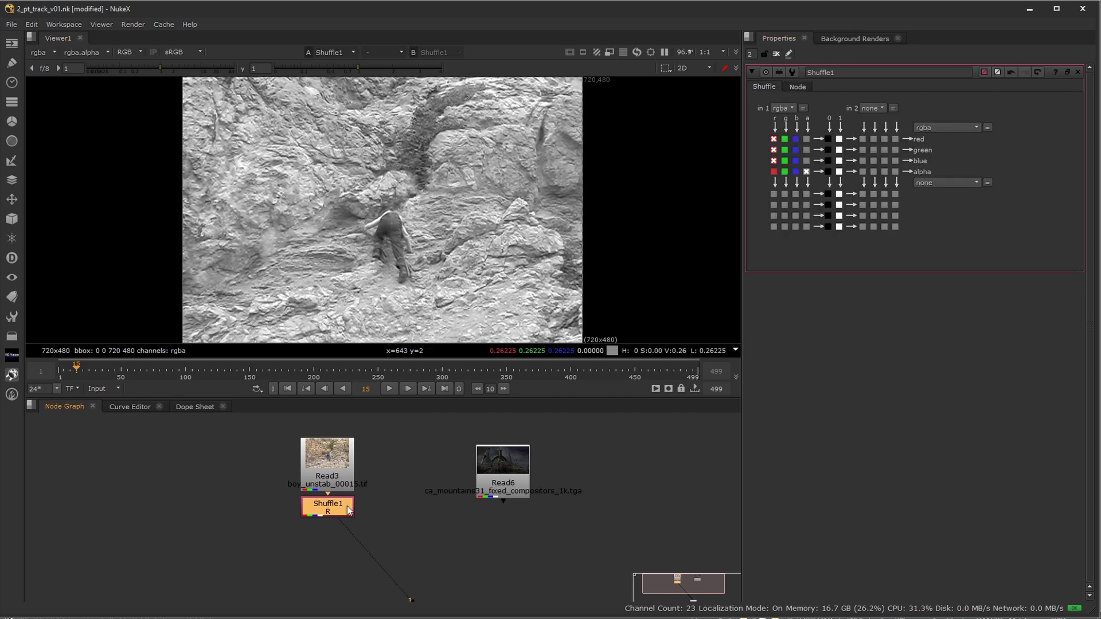
key(Tab)
text(track)
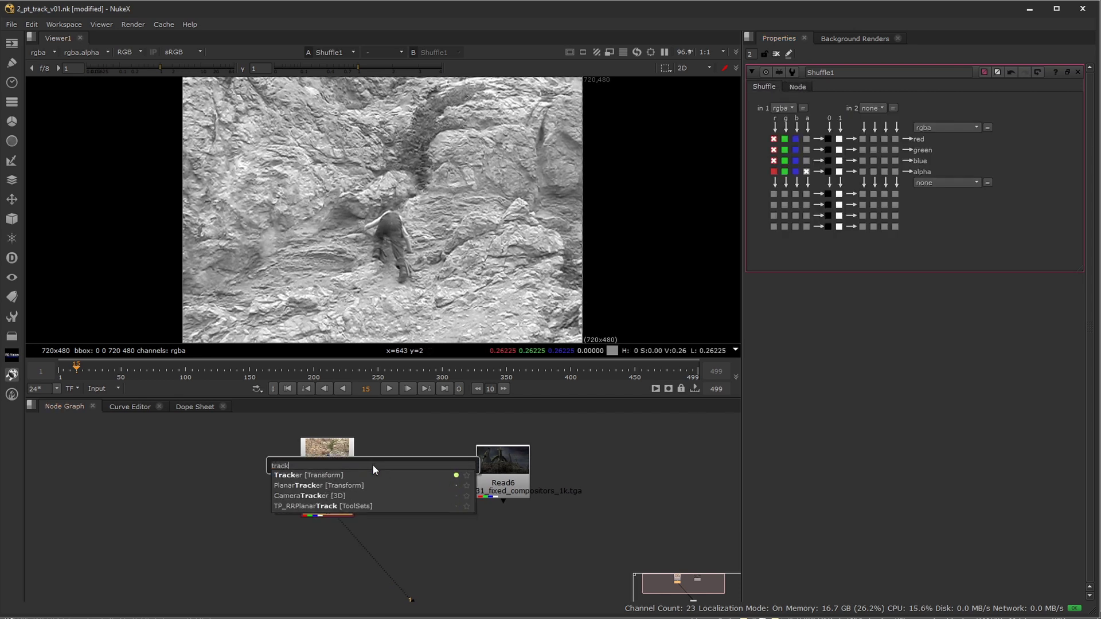
key(Return)
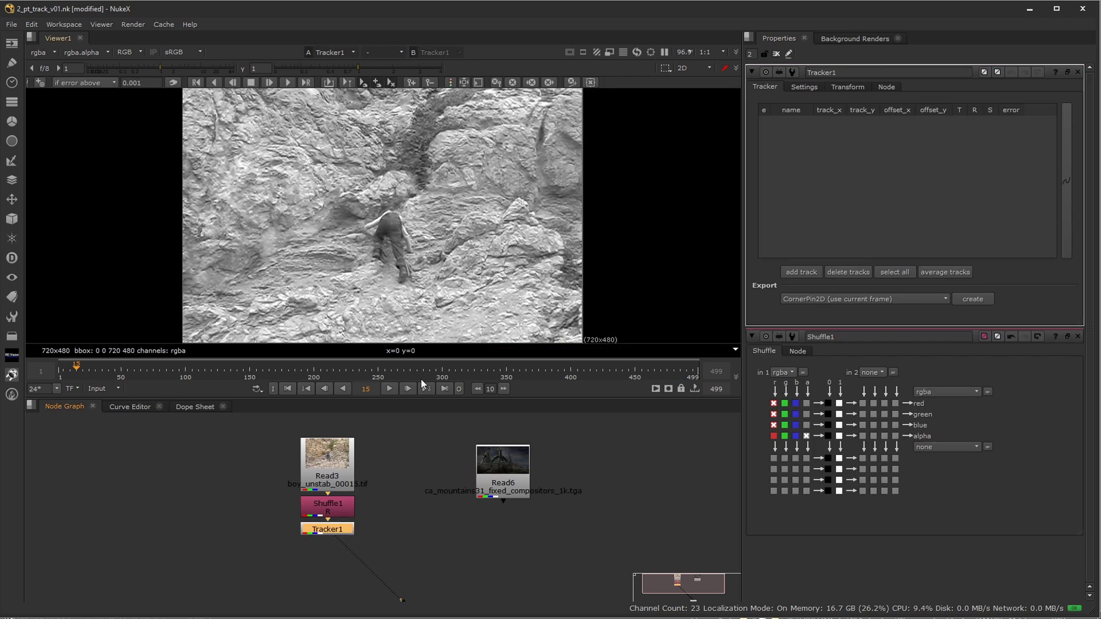
Compare the original Read3 footage with the Tracker1 output in the viewer, ending on Tracker1
click(339, 463)
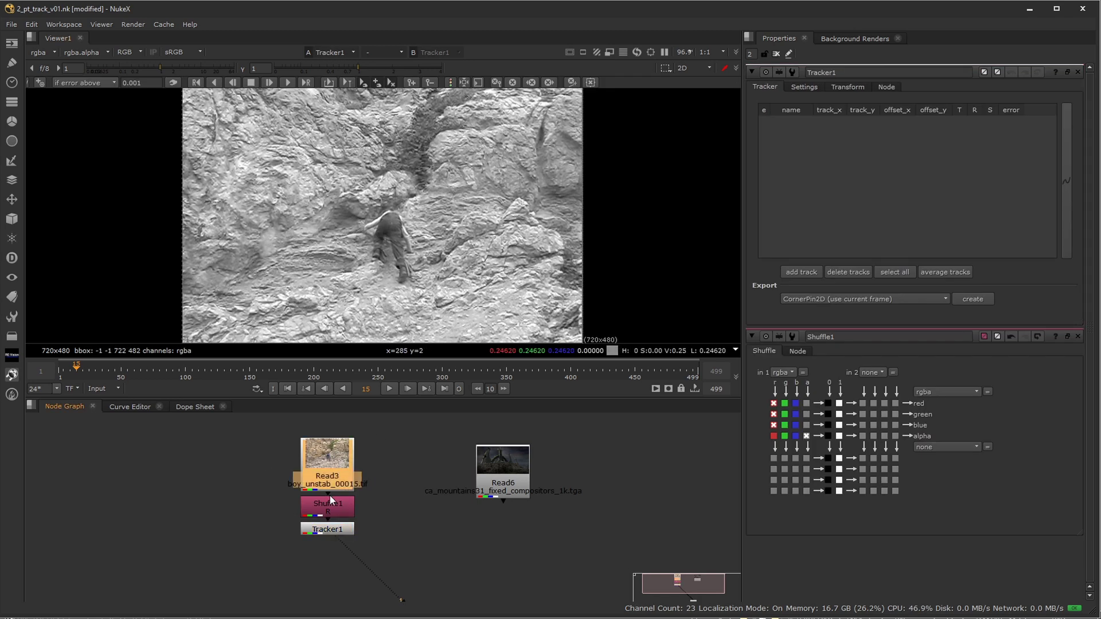
key(1)
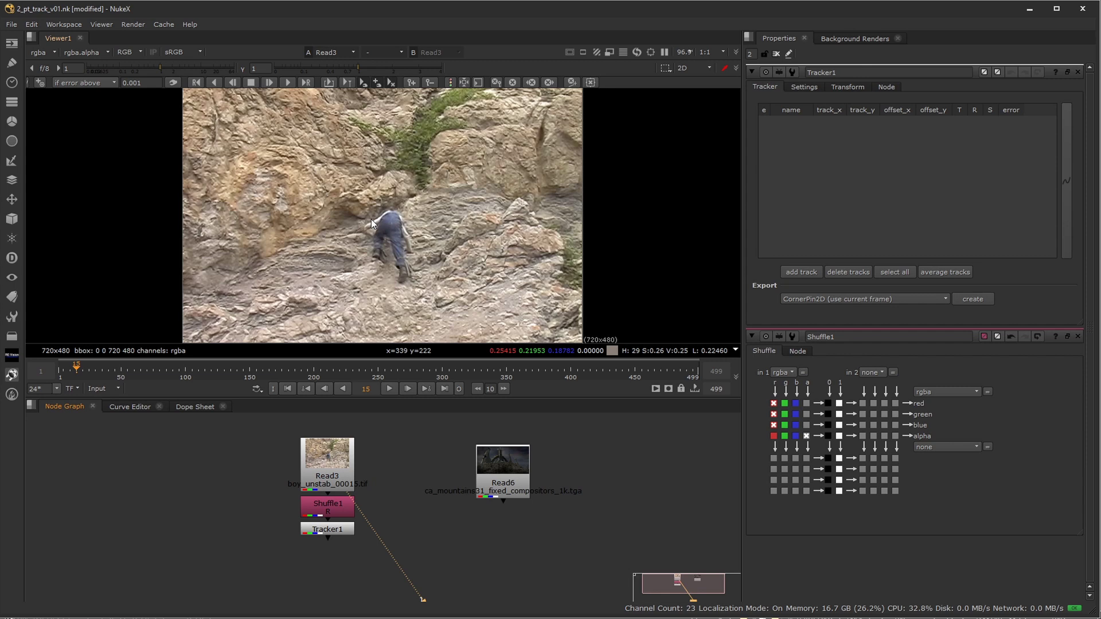
click(344, 532)
key(1)
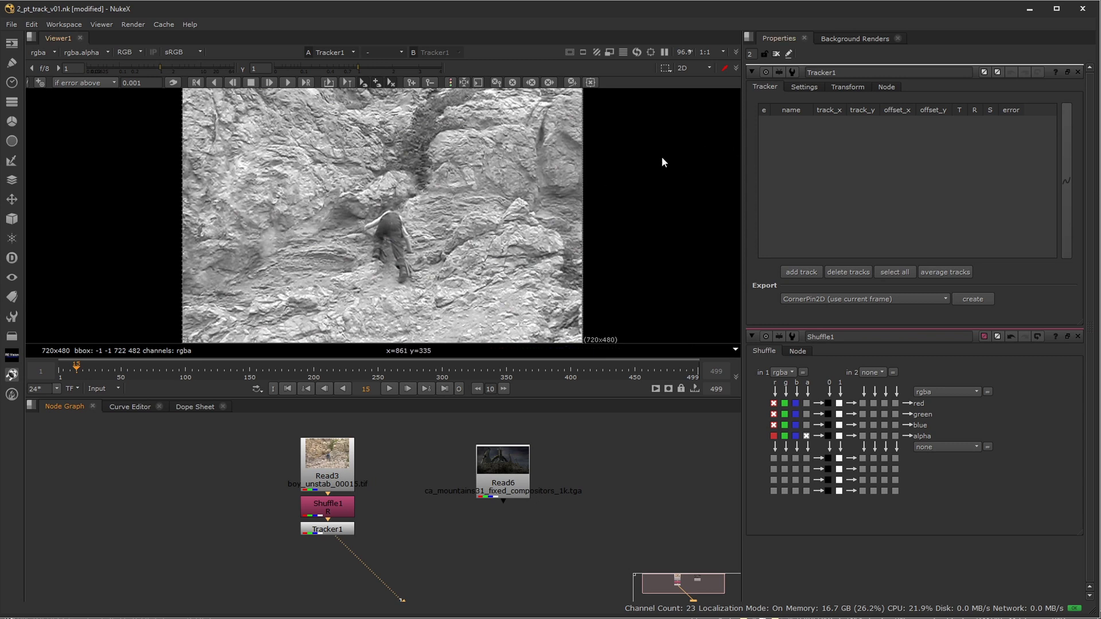
Add the first track to the Tracker1 node and examine its placement above the climber
click(331, 533)
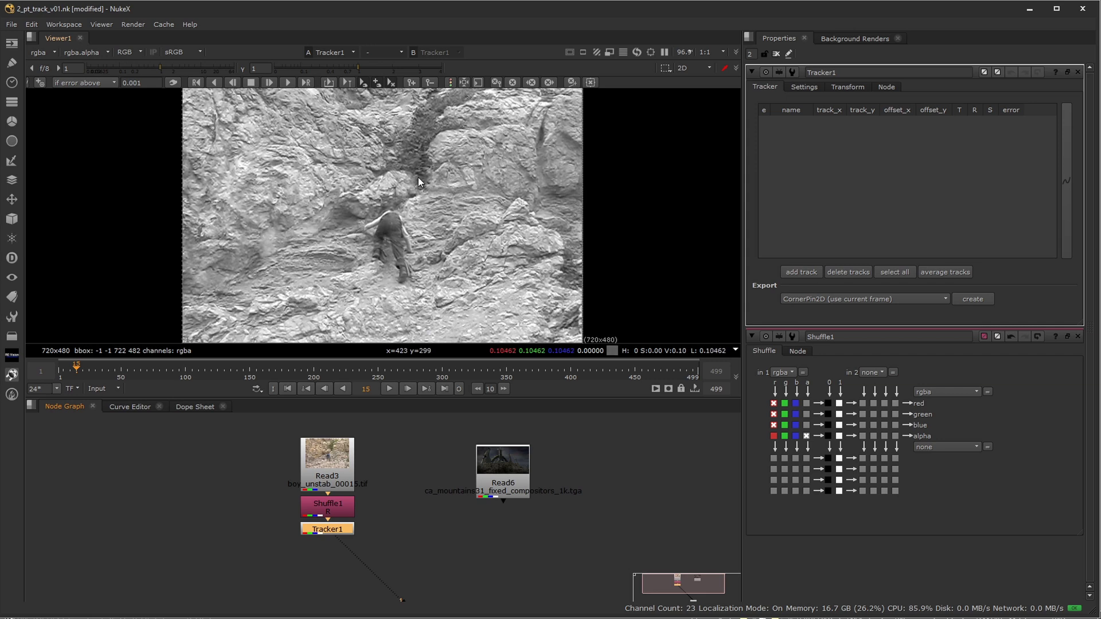
click(799, 272)
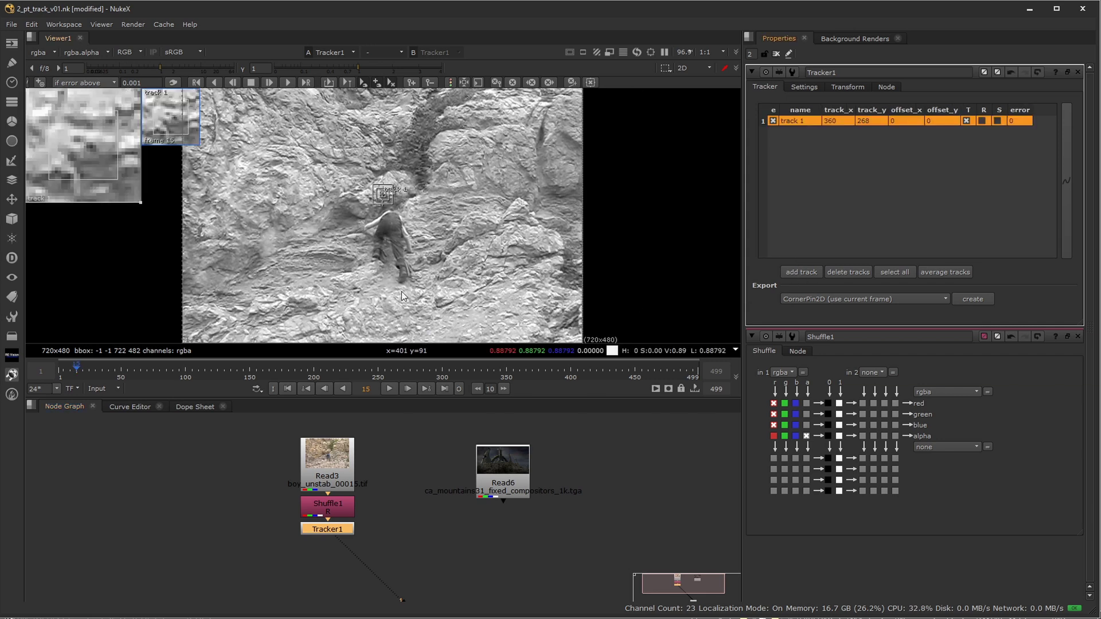
scroll(400, 199, up, 2)
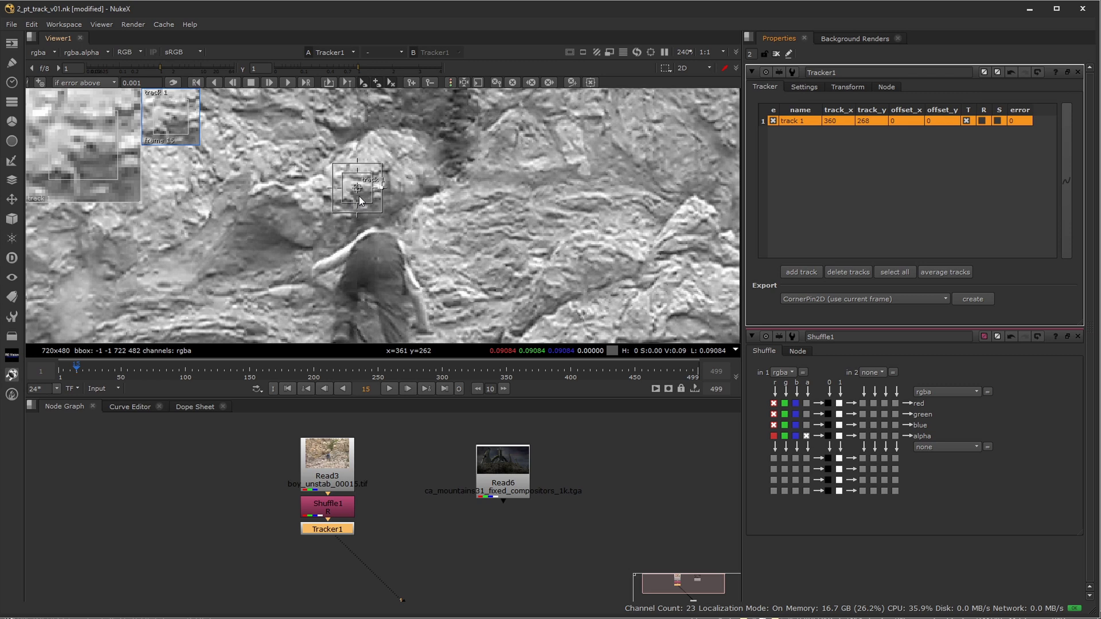
scroll(377, 192, down, 1)
scroll(477, 213, down, 1)
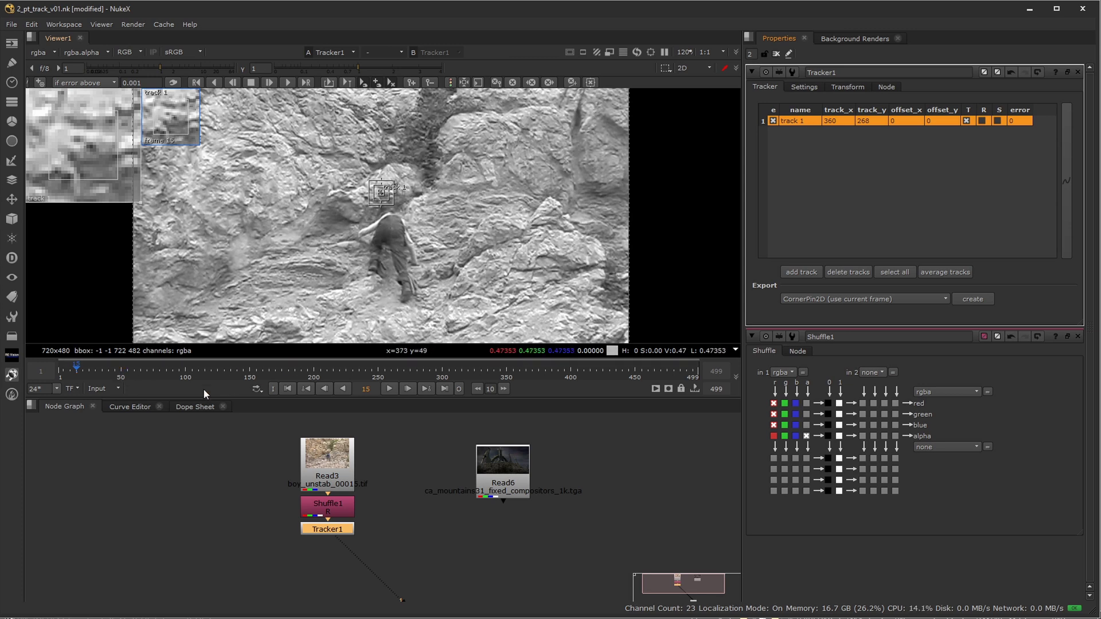
Scrub the opening frames, return to frame 1, and examine the rock around the first track point
key(f)
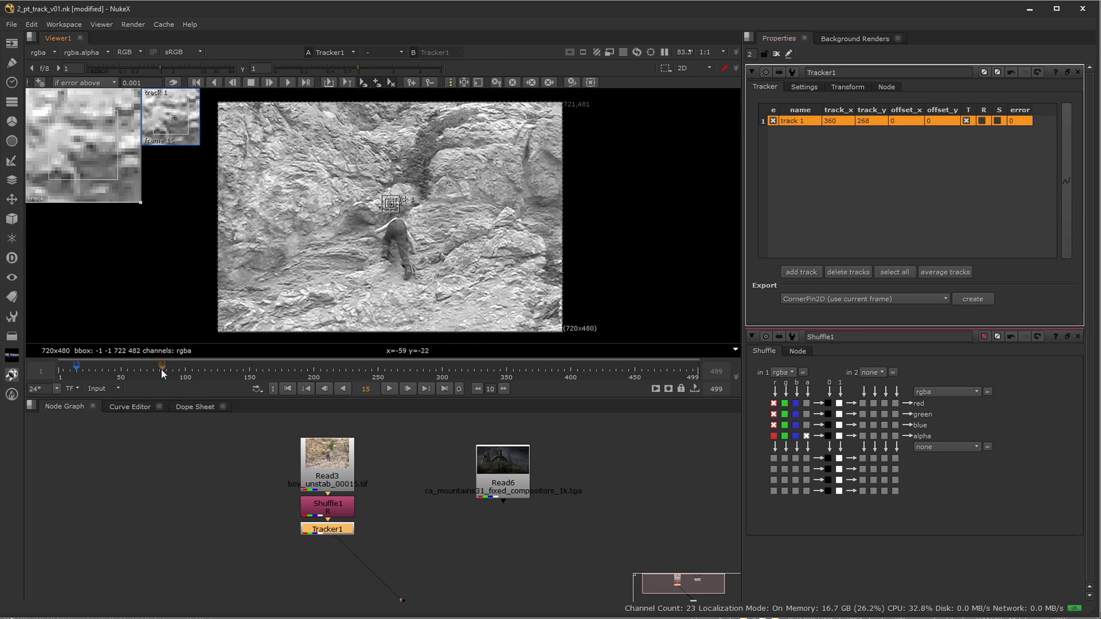
click(98, 369)
drag(98, 370, 87, 390)
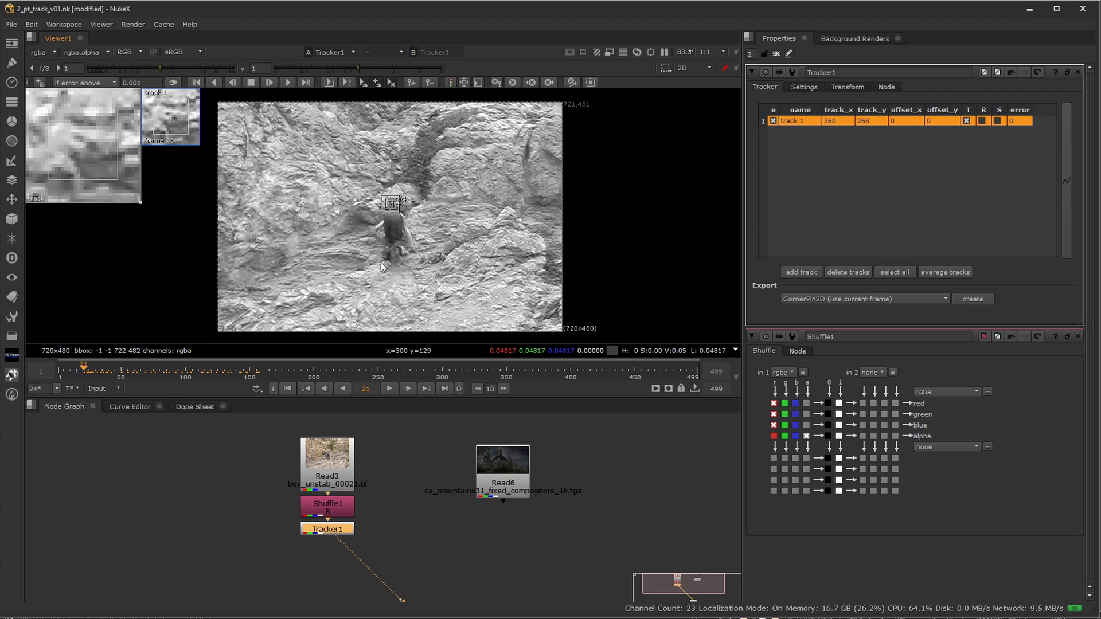
scroll(415, 205, up, 4)
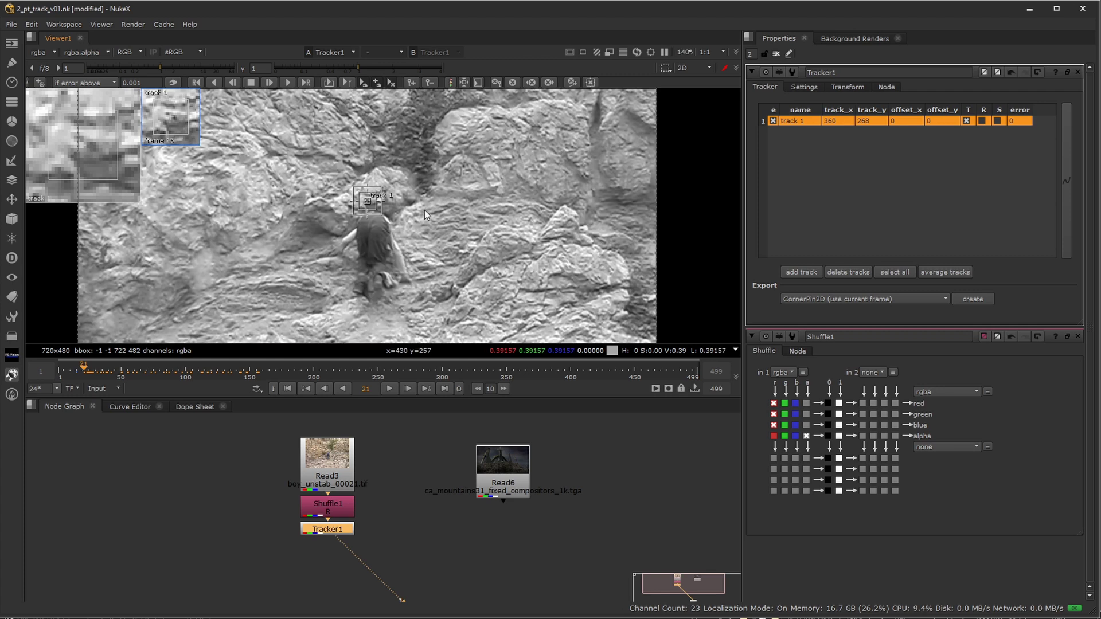
scroll(412, 200, down, 4)
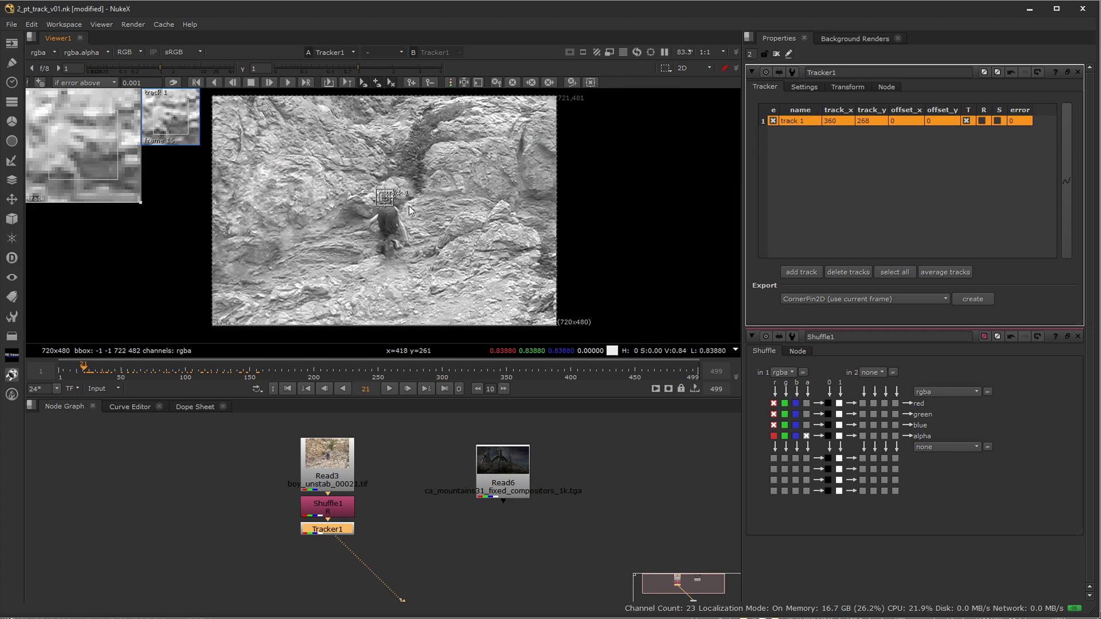
drag(92, 366, 58, 397)
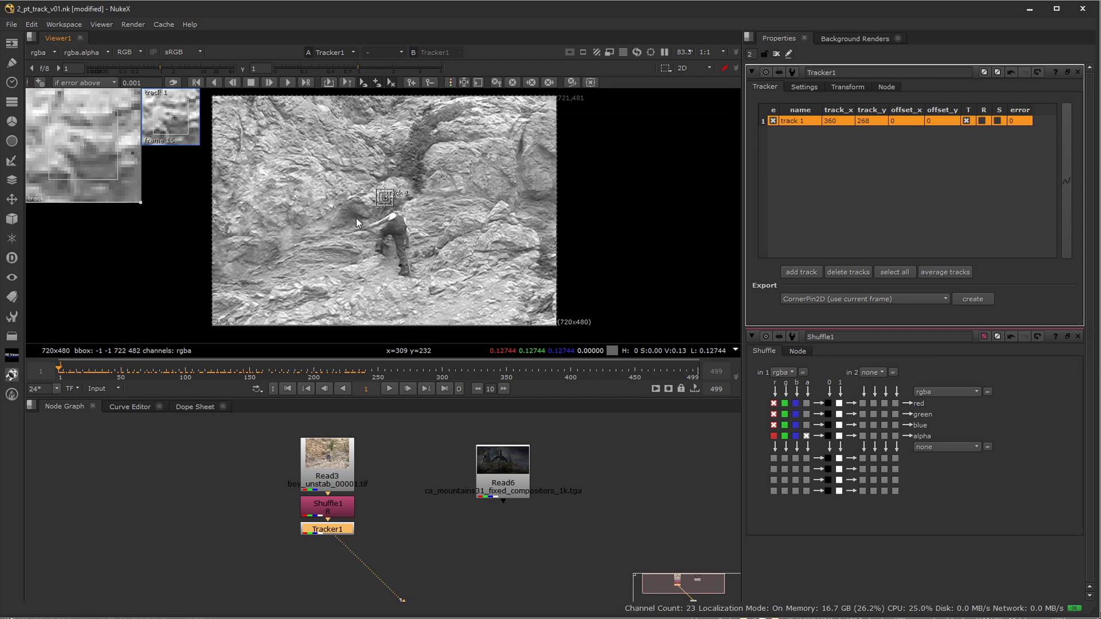
mouse_move(63, 370)
mouse_down()
mouse_move(351, 365)
mouse_move(58, 377)
mouse_up()
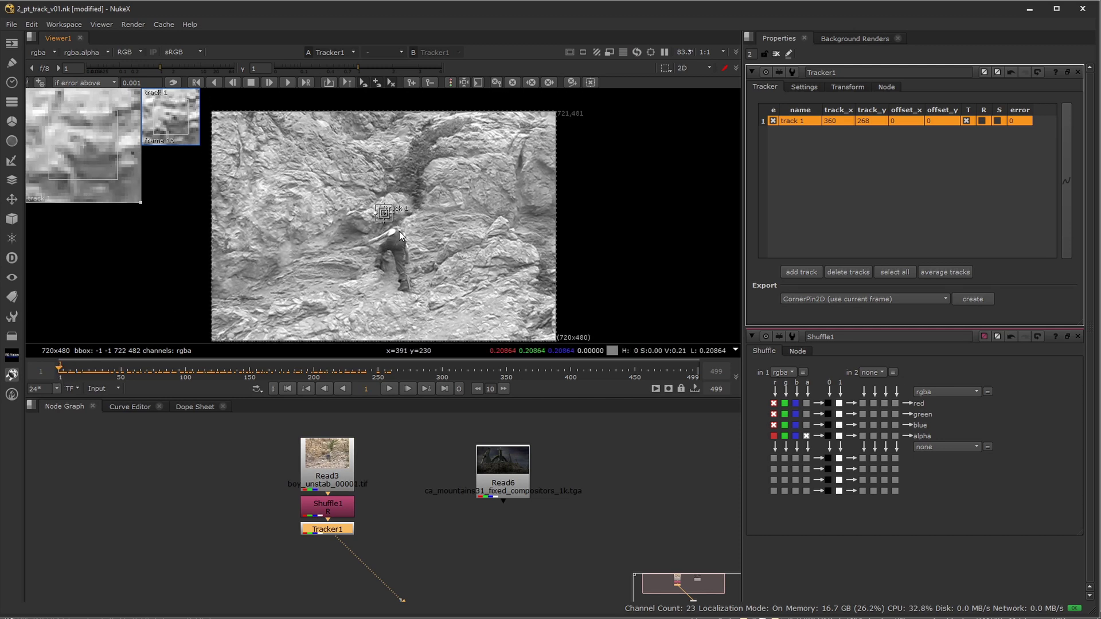
scroll(399, 232, up, 3)
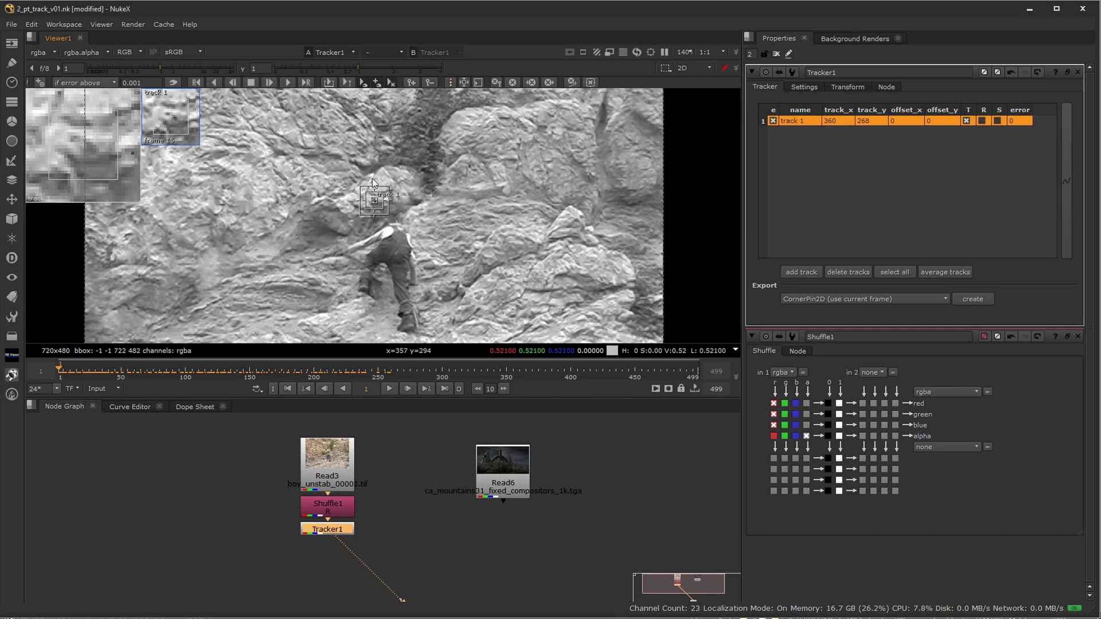
scroll(437, 227, down, 3)
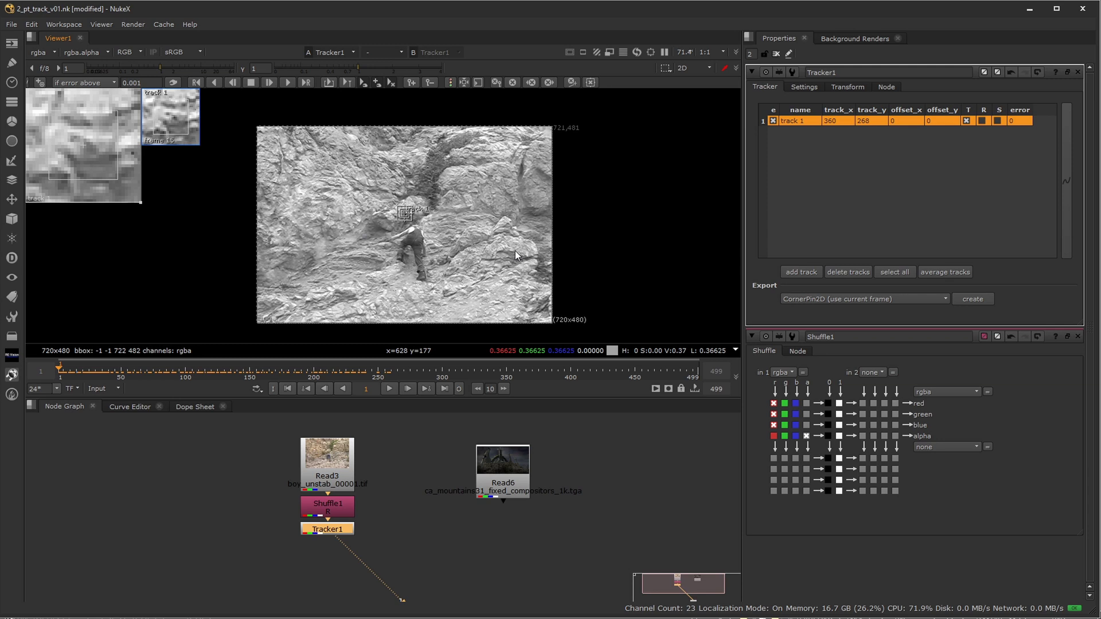
scroll(441, 224, up, 4)
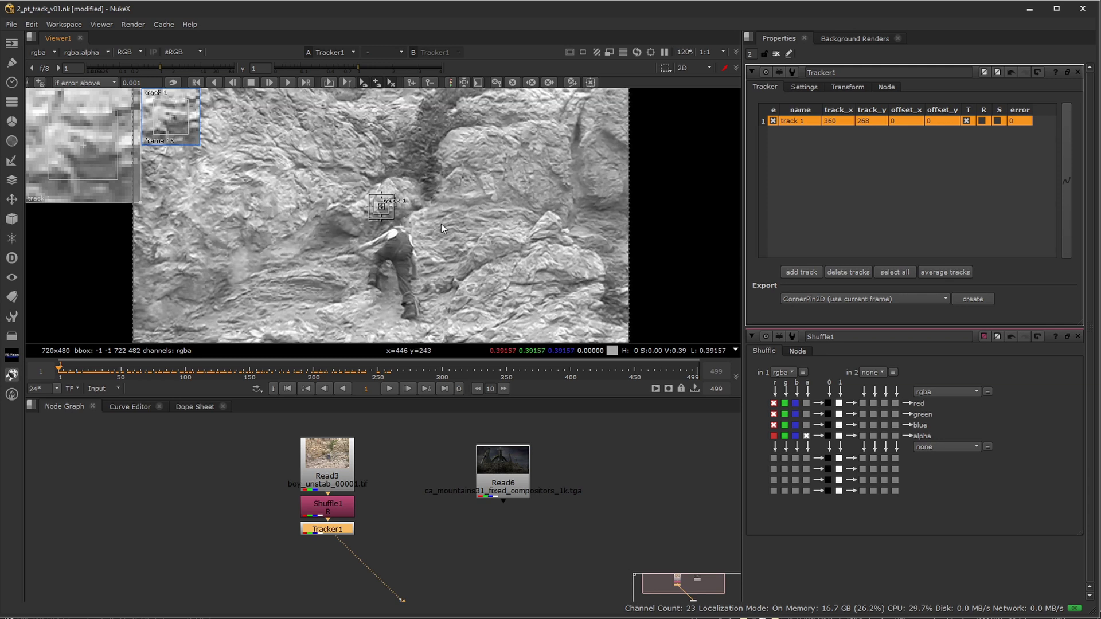
middle_drag(441, 224, 443, 206)
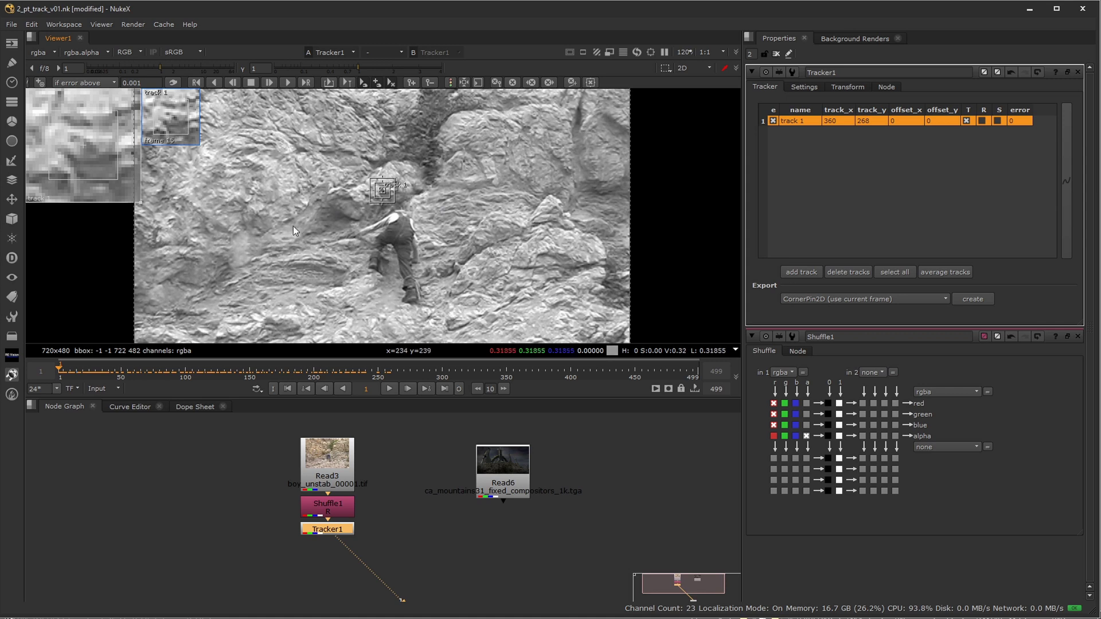
scroll(349, 190, down, 5)
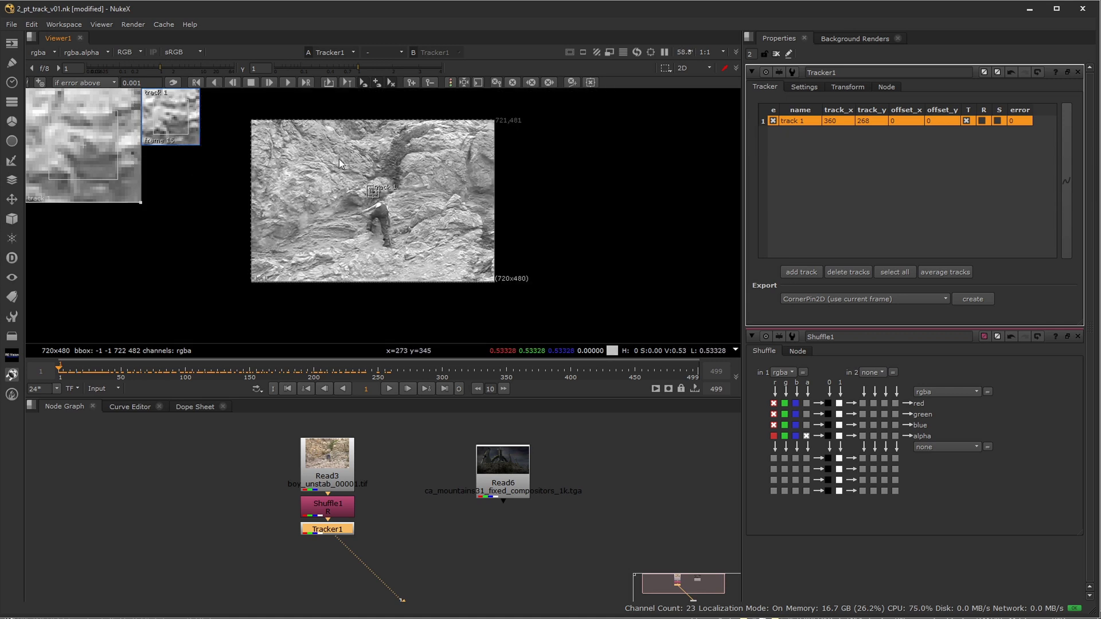
View the Read6 mountain image in the viewer, then return the viewer to Tracker1
click(499, 471)
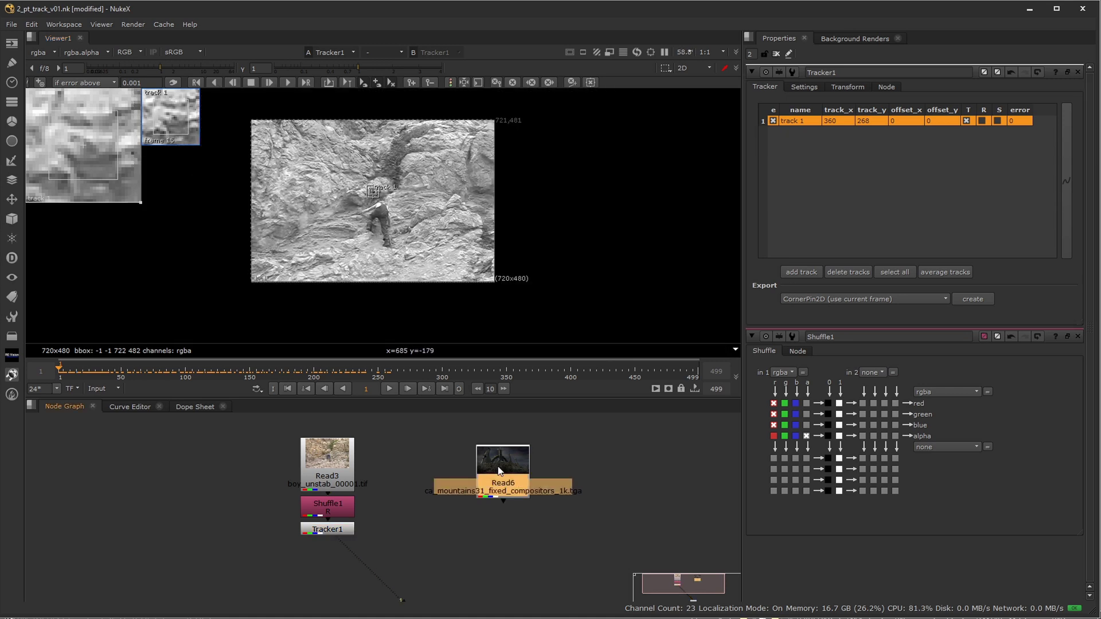
key(1)
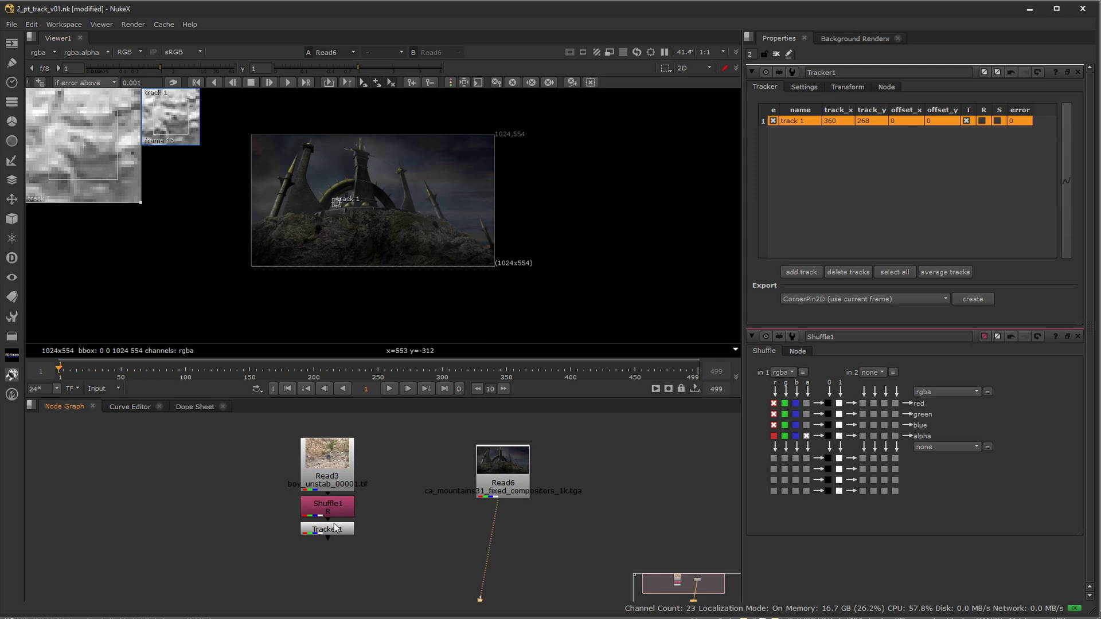
key(1)
Place track 1 on the rock detail above the climber at about x 332, y 314.5 on frame 1
scroll(404, 229, up, 3)
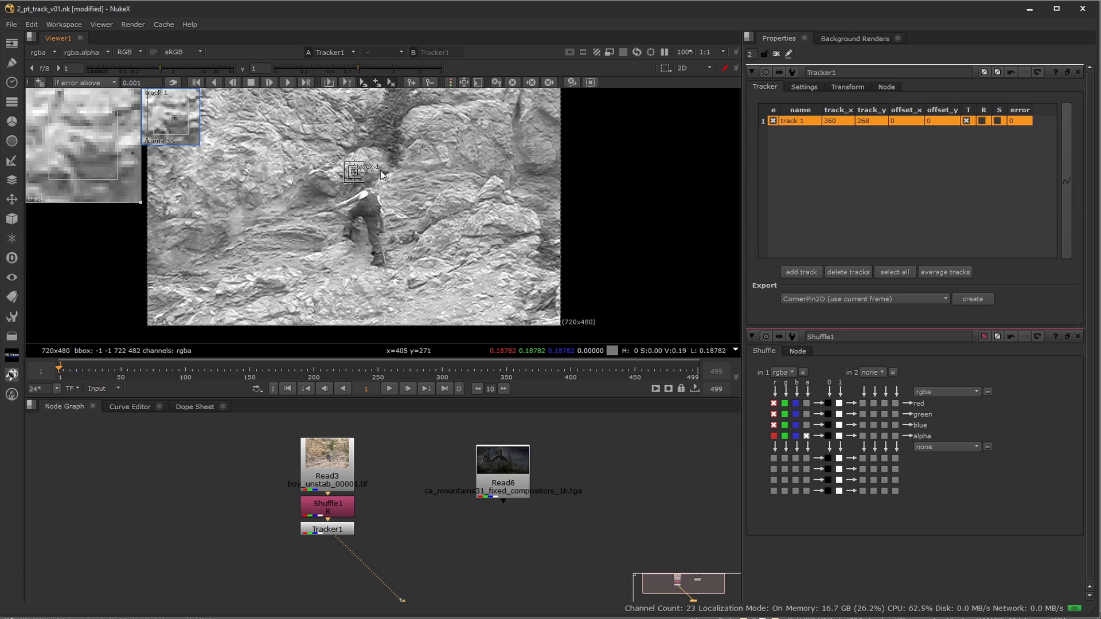
mouse_move(381, 175)
middle_down()
mouse_move(426, 225)
mouse_move(384, 188)
middle_up()
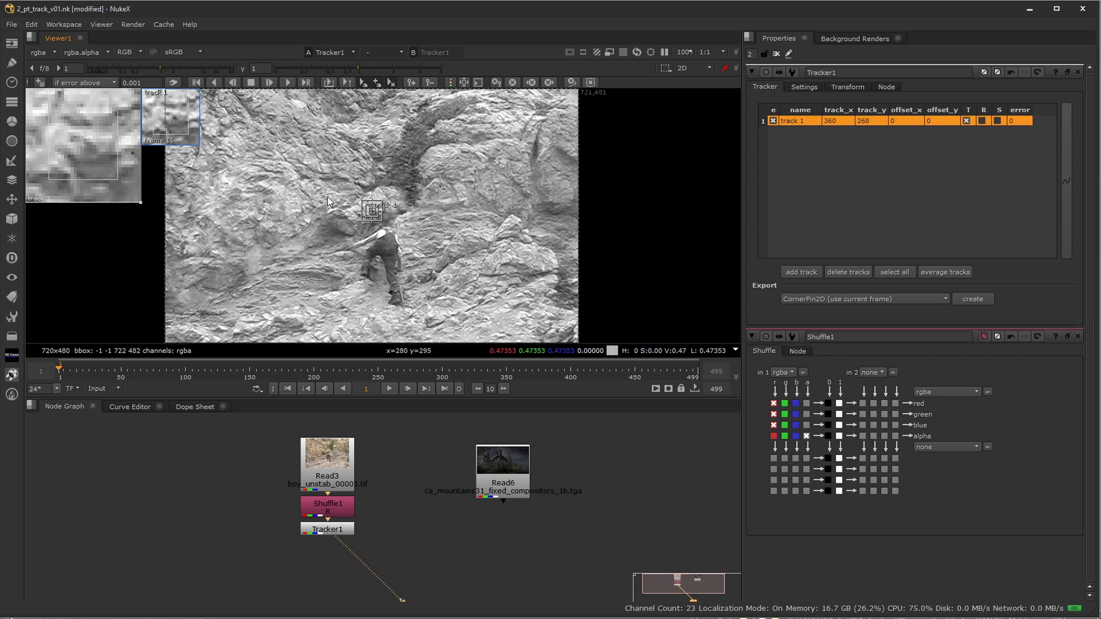
scroll(395, 227, up, 4)
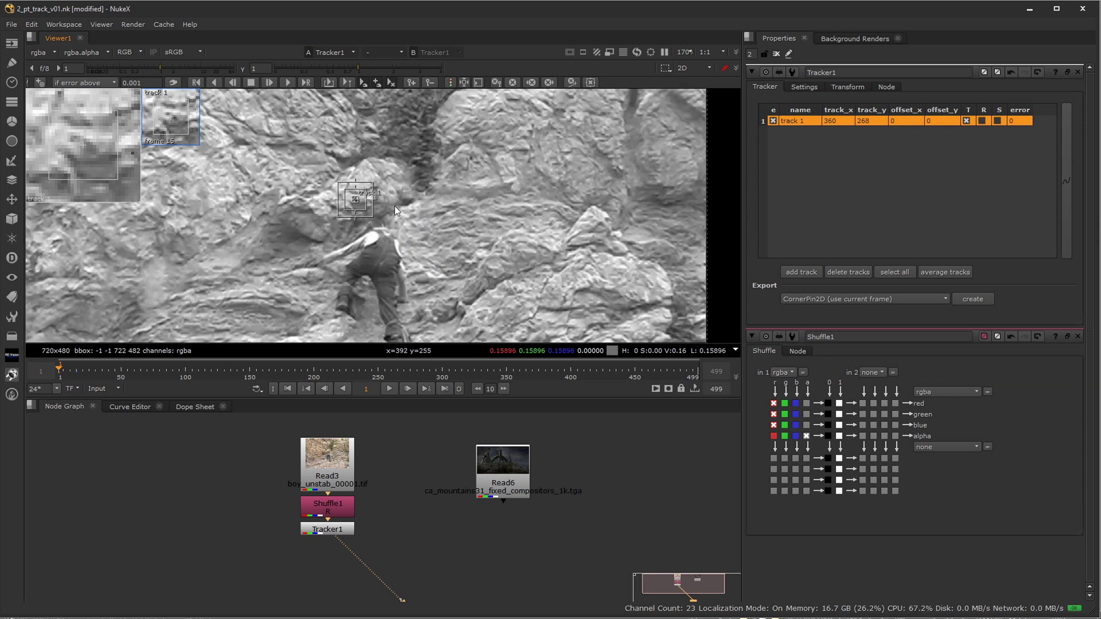
drag(398, 228, 369, 182)
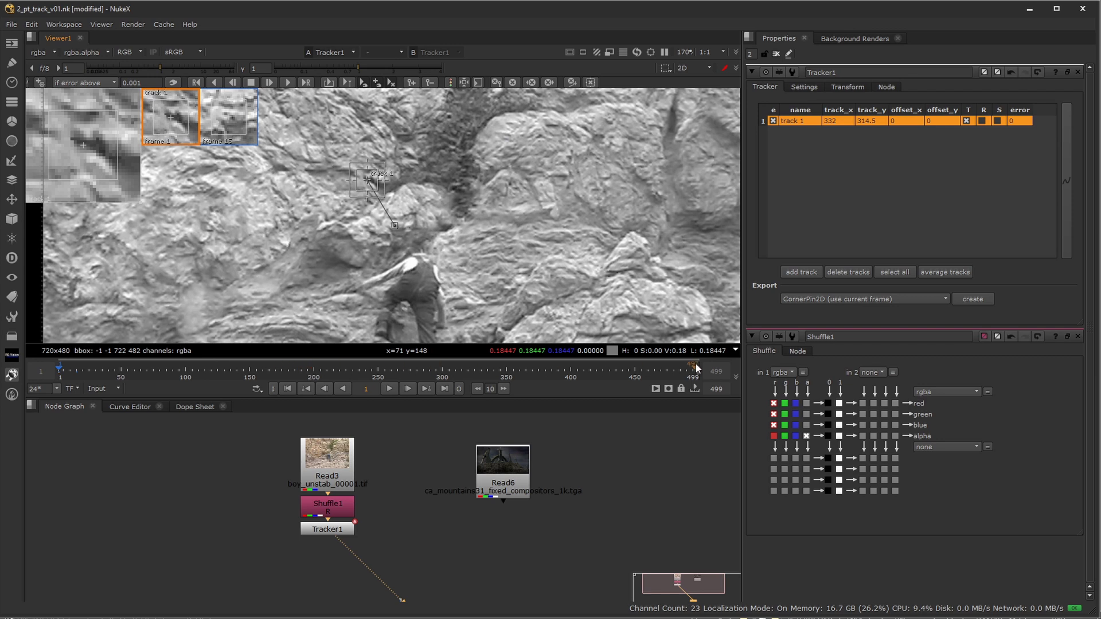
Track the first point forward from frame 1 to frame 200 and scrub the end of the tracked range
click(306, 82)
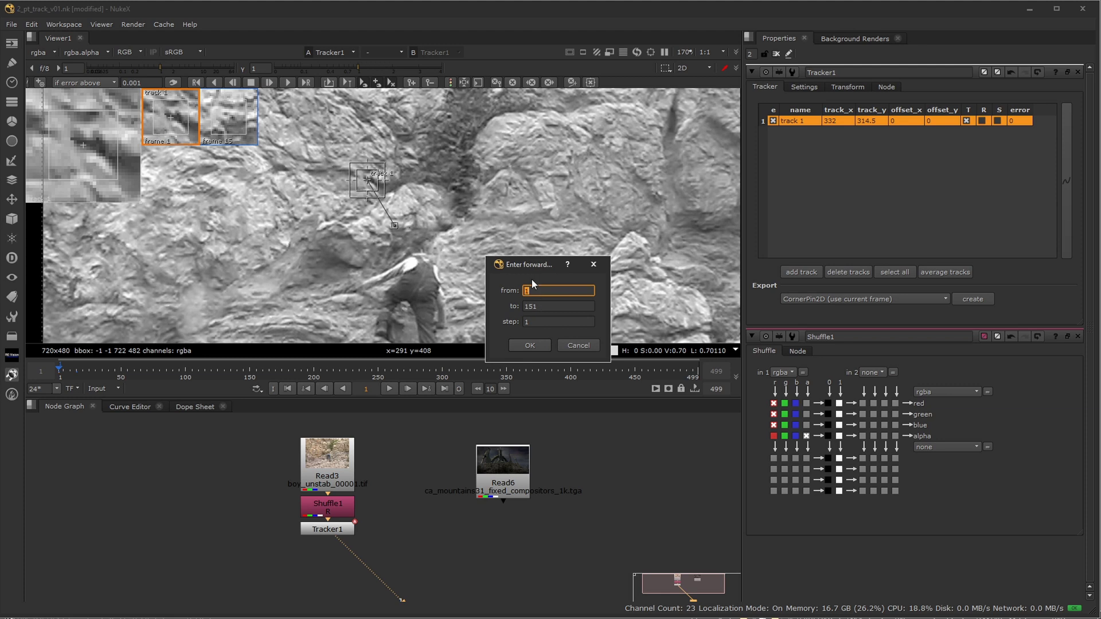
key(Tab)
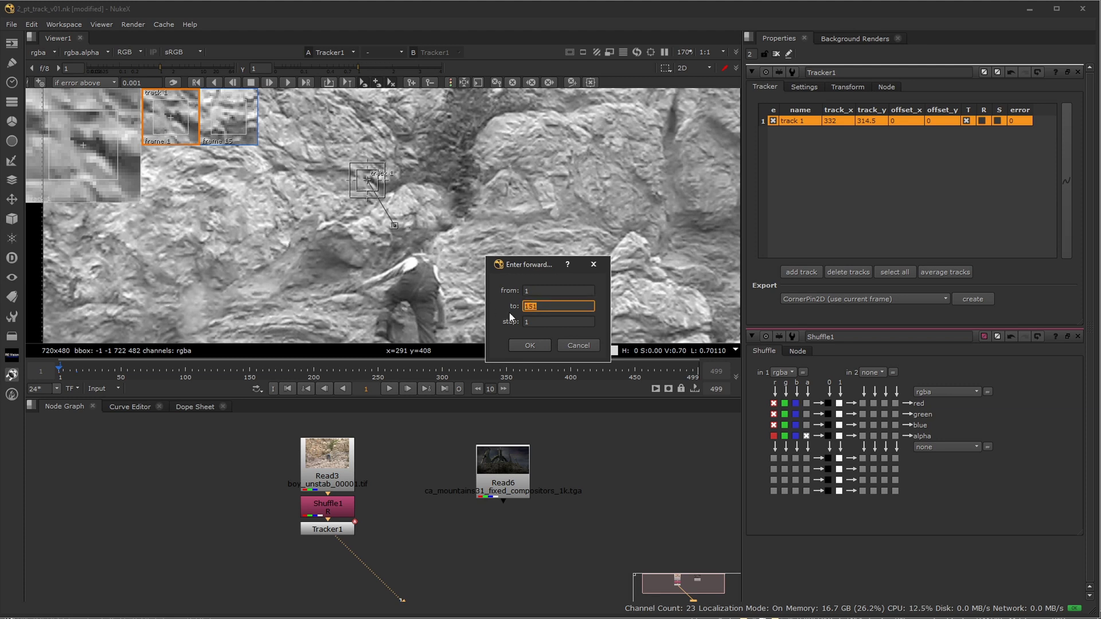
text(200)
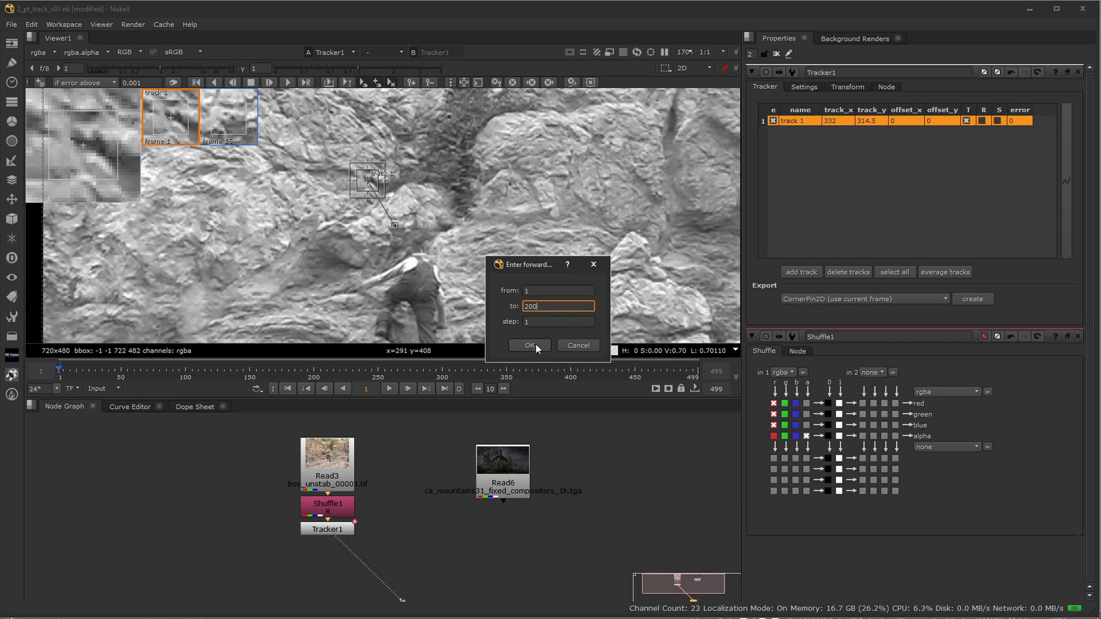
click(535, 344)
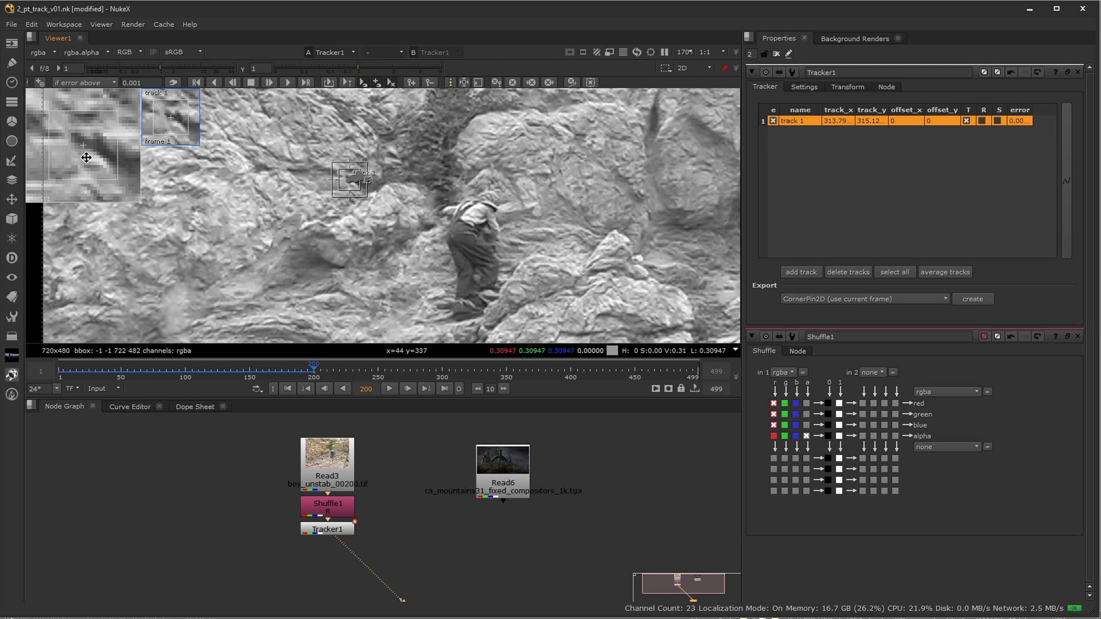
drag(294, 365, 315, 375)
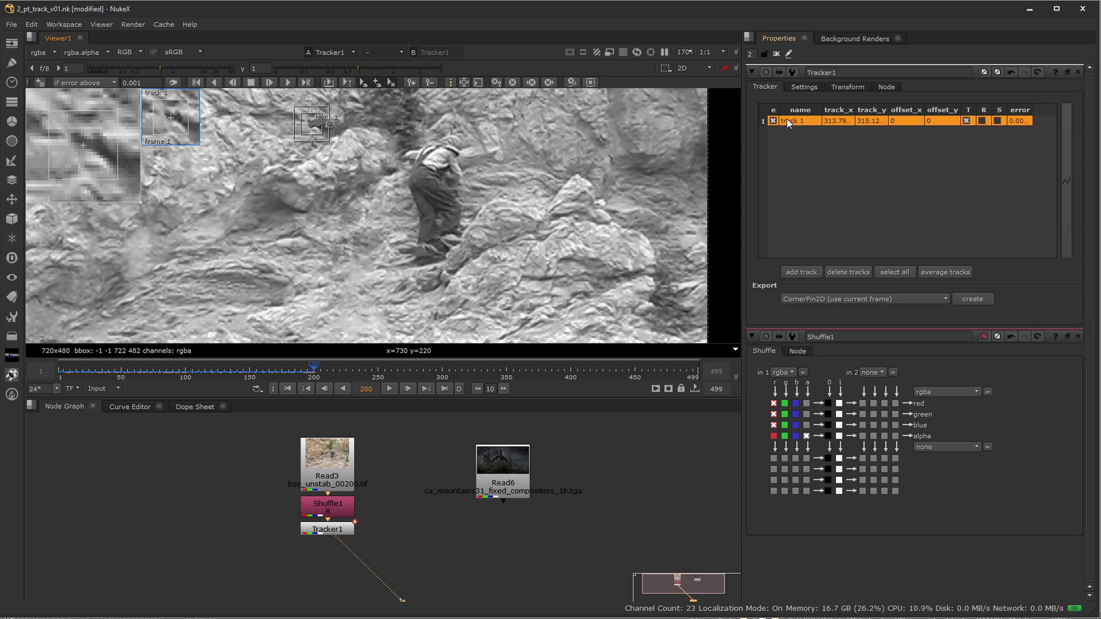
Add a second track with track 1 disabled, and place it on the rock below the climber at about x 454, y 151
click(797, 272)
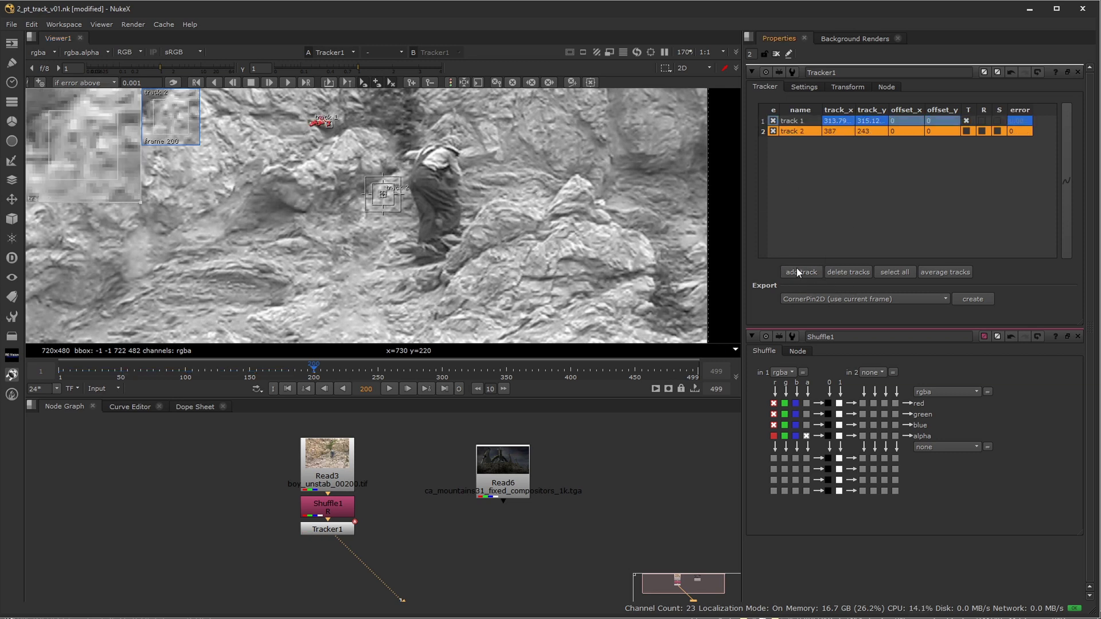
click(773, 121)
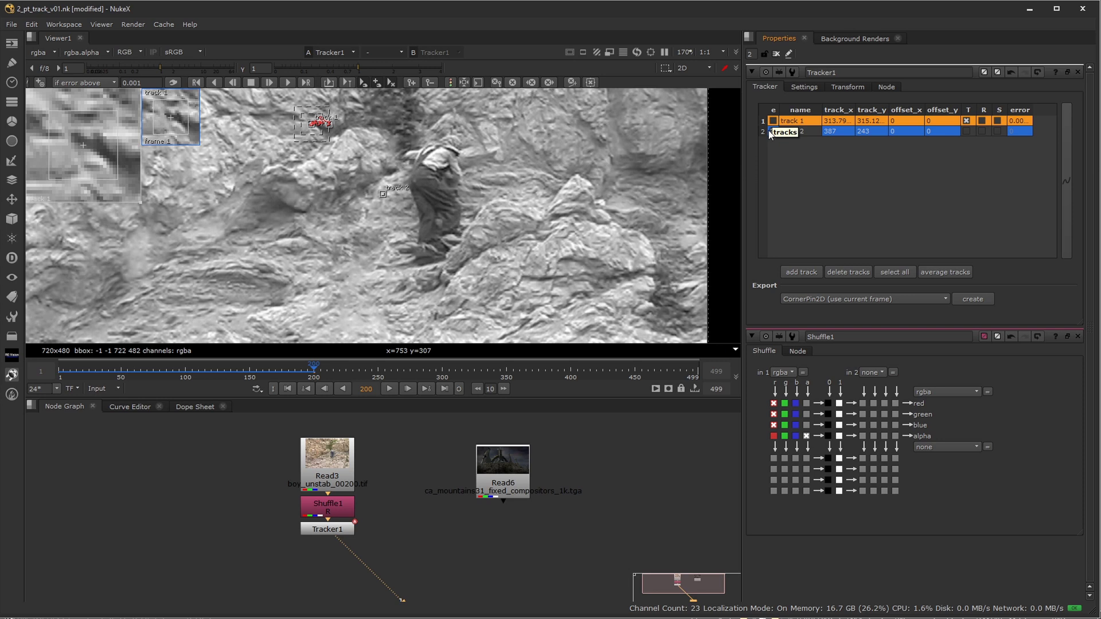
click(798, 132)
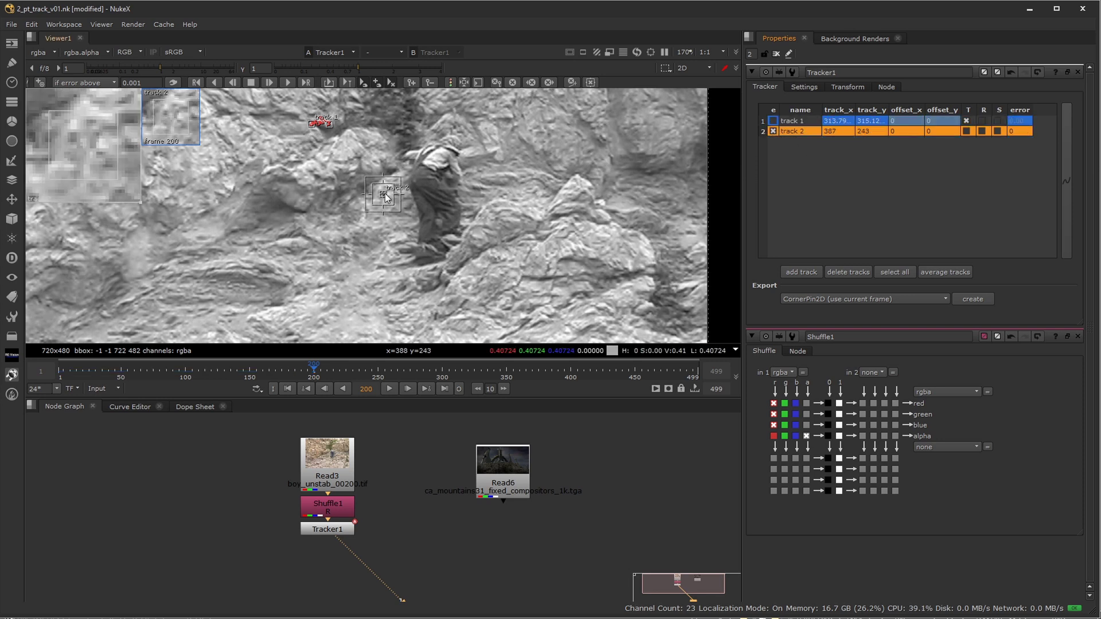
drag(384, 196, 450, 287)
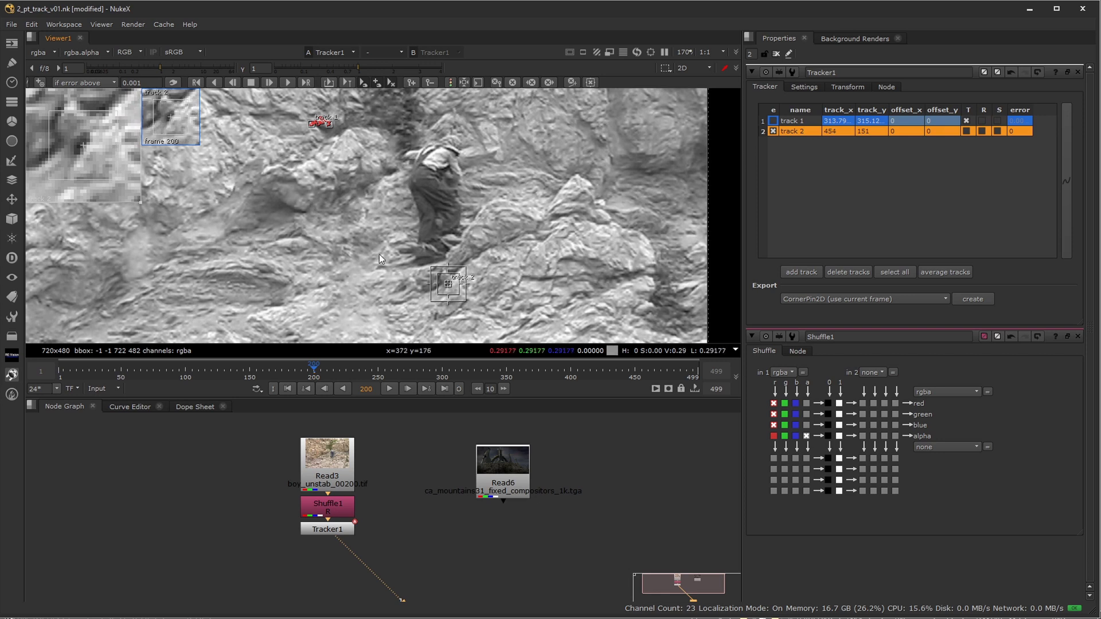
Enlarge track 2's outer search area and slightly shrink its inner pattern box around the rock detail
scroll(490, 280, up, 2)
scroll(481, 285, up, 3)
middle_drag(481, 285, 490, 250)
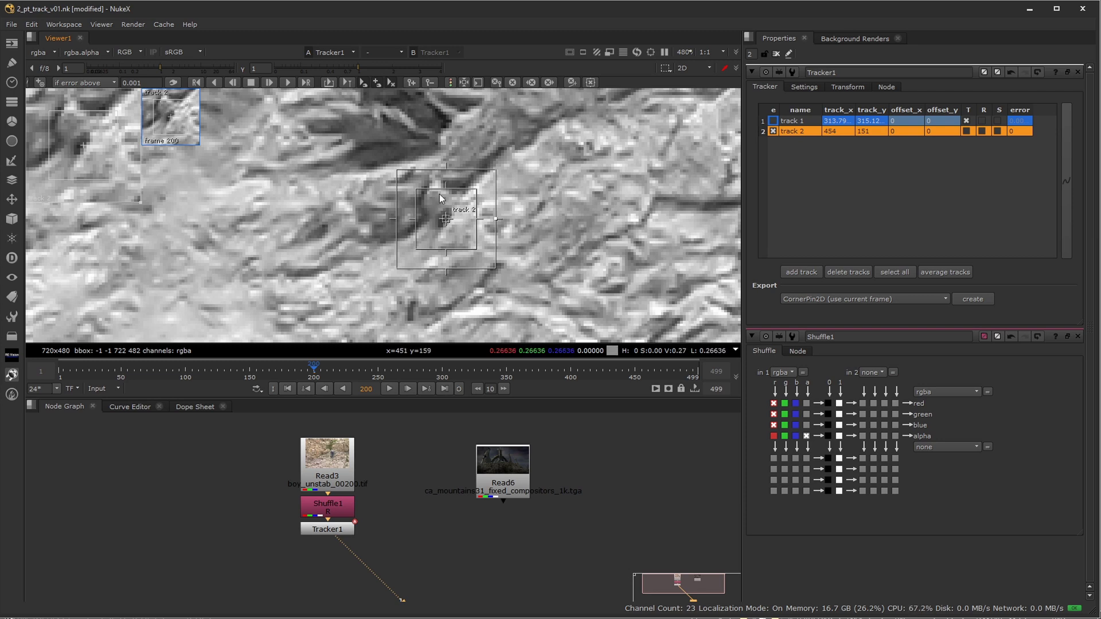
mouse_move(397, 267)
mouse_down()
mouse_move(367, 277)
mouse_move(412, 264)
mouse_move(345, 265)
mouse_move(382, 270)
mouse_up()
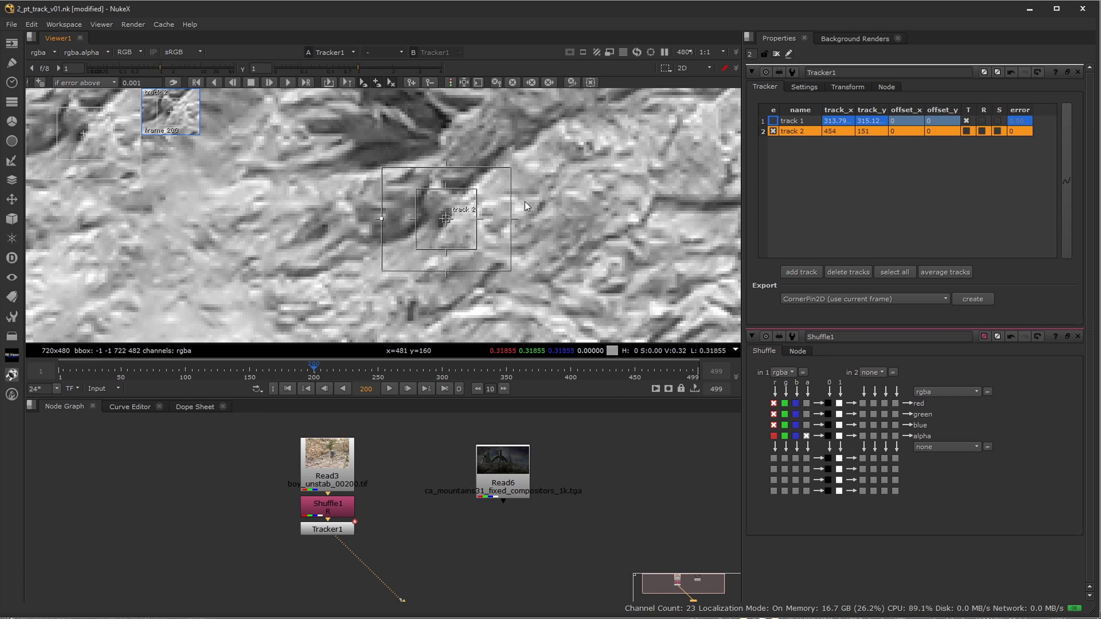
drag(417, 248, 418, 245)
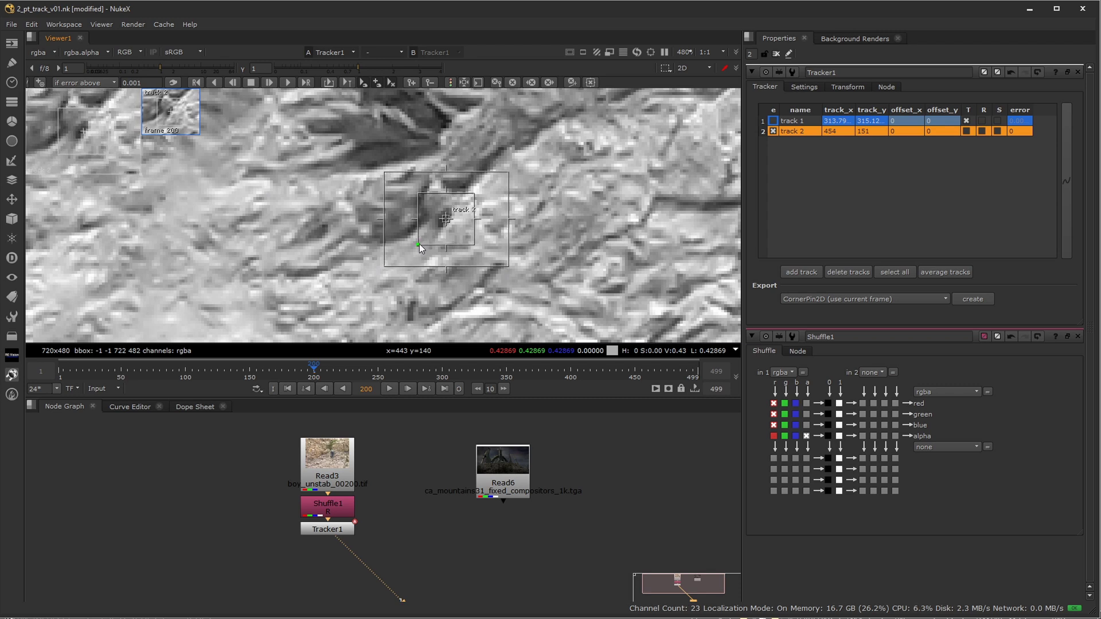
scroll(332, 231, down, 5)
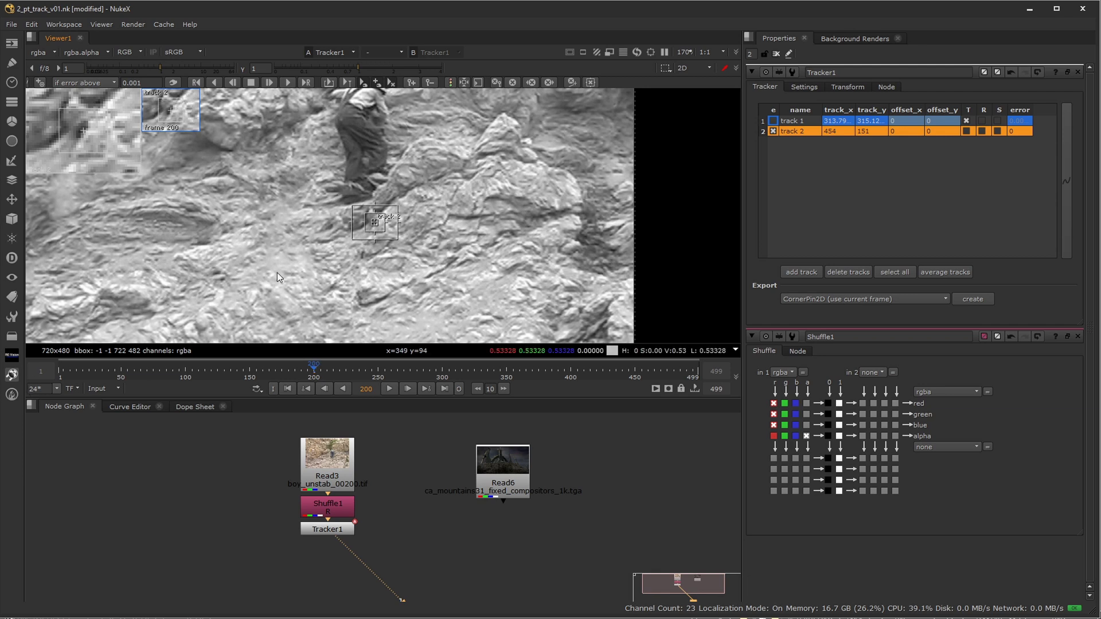
Track the second point backward from frame 200 to frame 1 and scrub through the tracked range
click(194, 83)
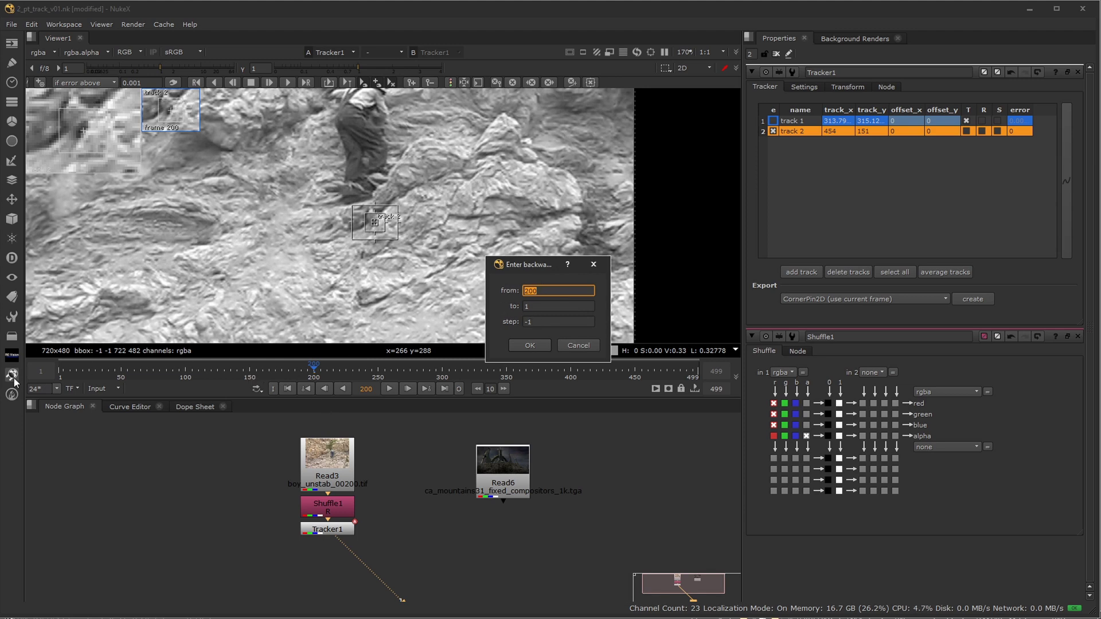
click(527, 345)
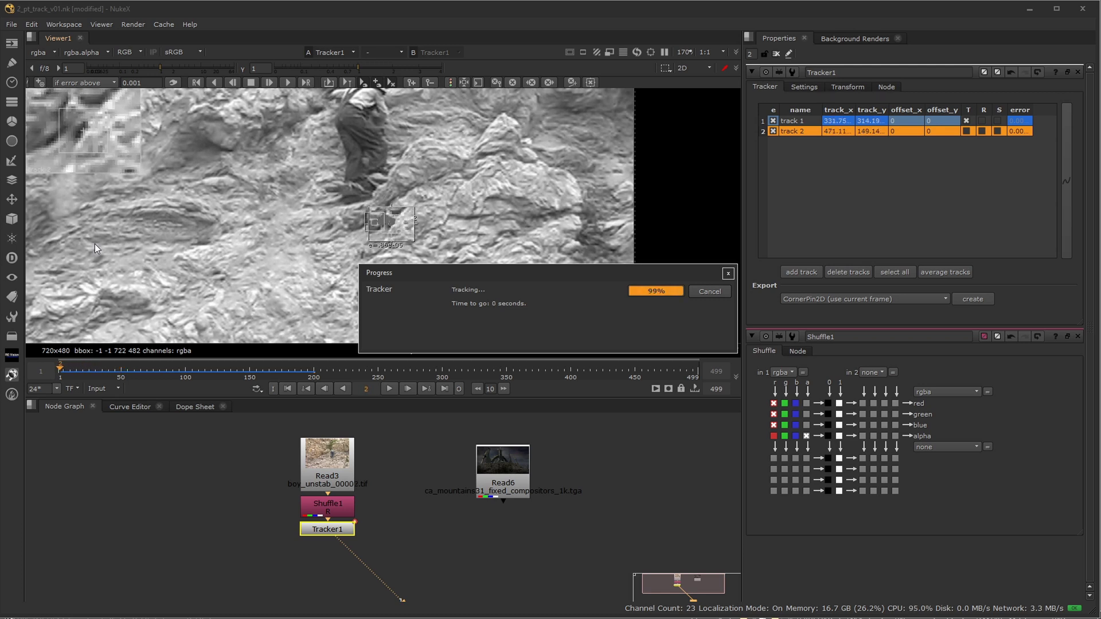
drag(68, 373, 229, 366)
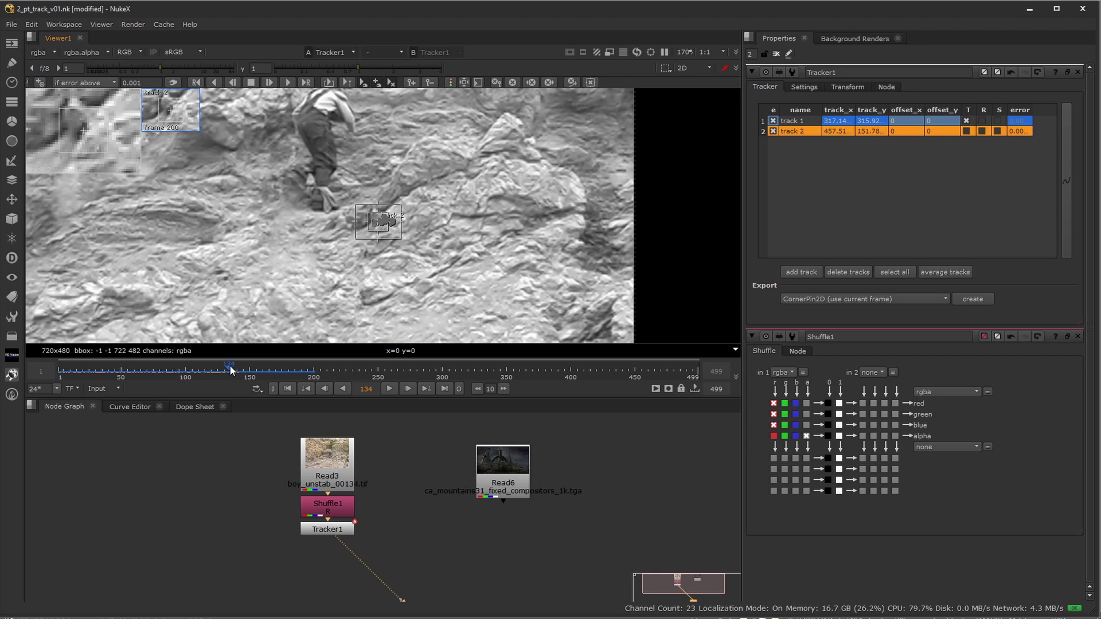
scroll(542, 177, down, 2)
middle_drag(512, 187, 502, 256)
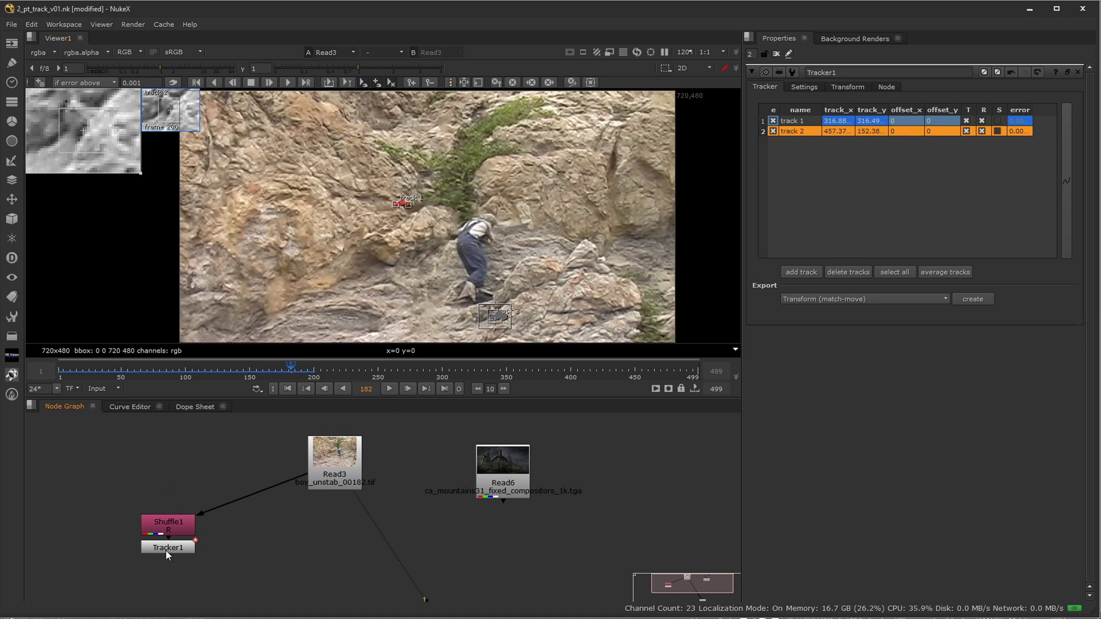
Try Tracker1 connected directly to Read3, review its transform modes, and reattach it below Shuffle1
drag(174, 549, 334, 462)
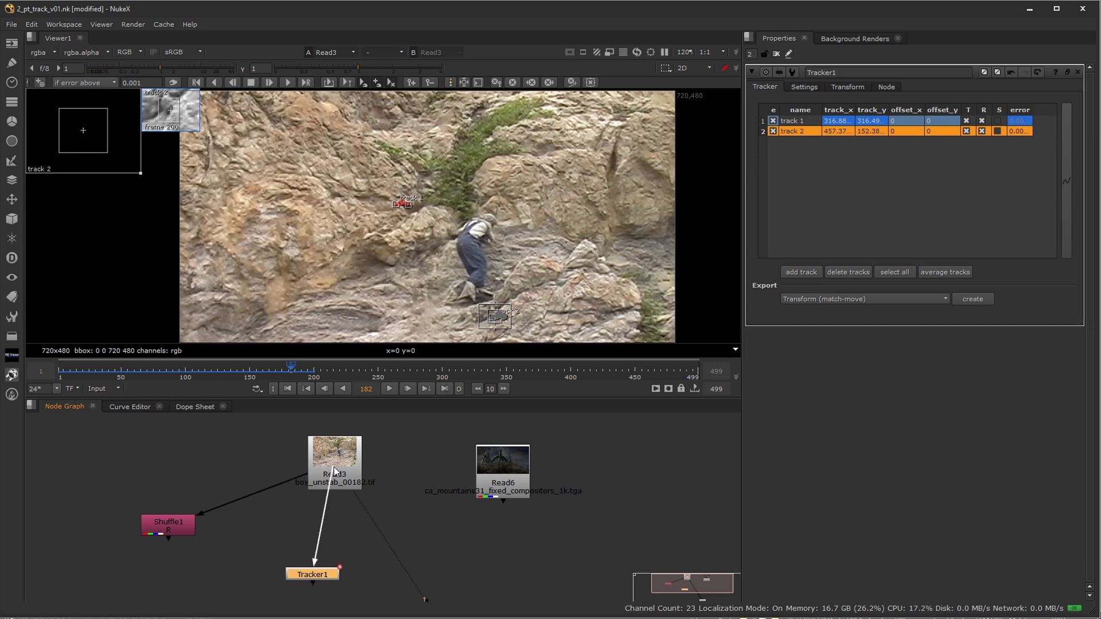
click(847, 88)
click(840, 103)
click(821, 109)
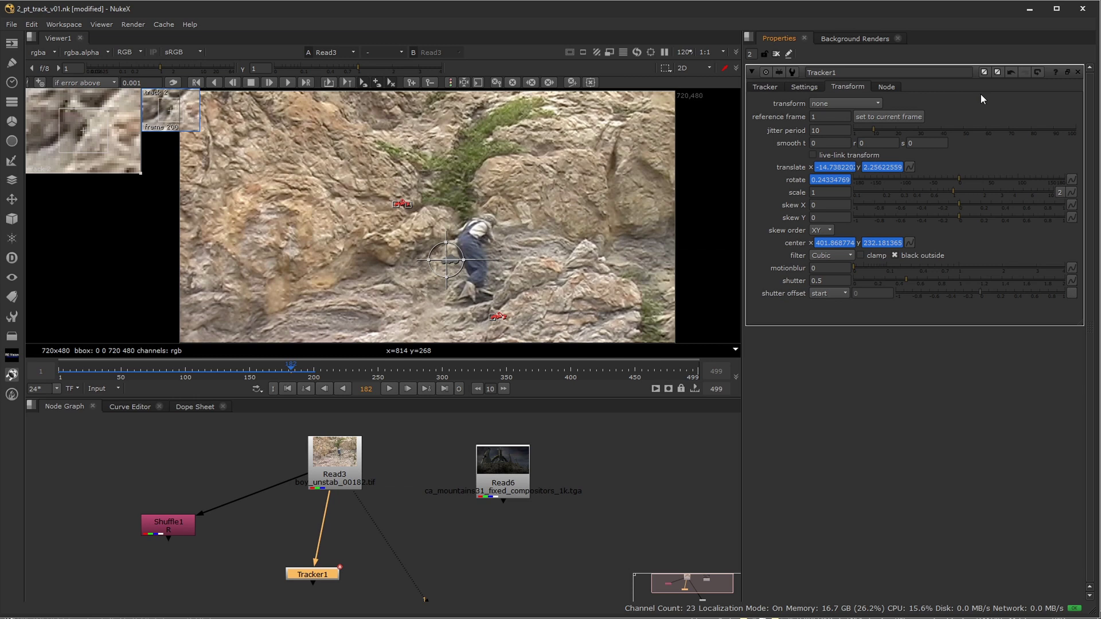
drag(328, 504, 280, 516)
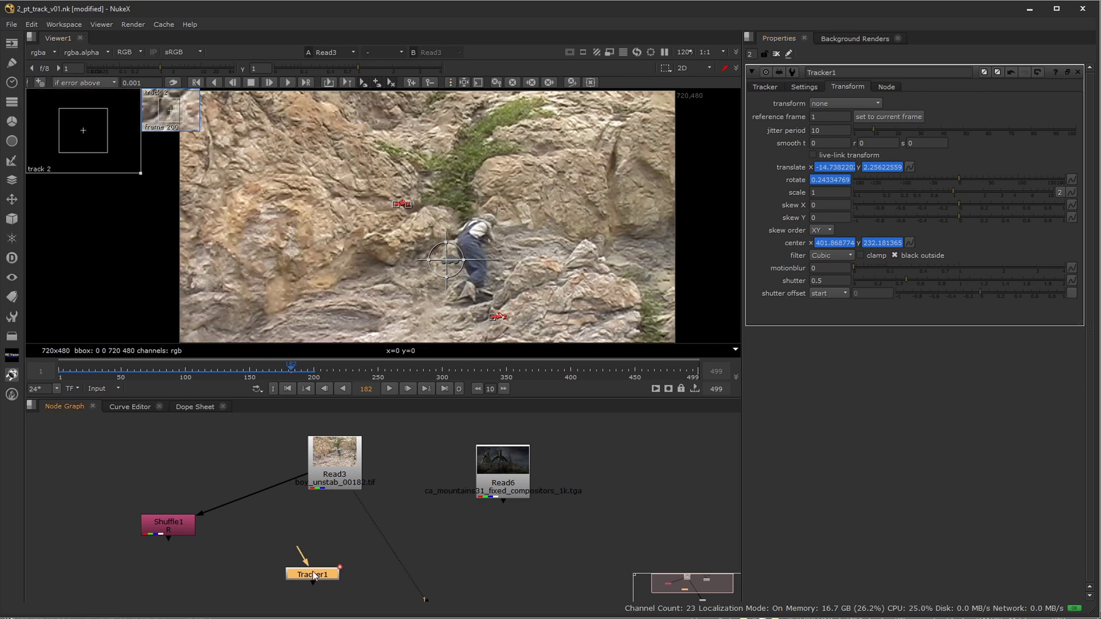
drag(313, 573, 179, 544)
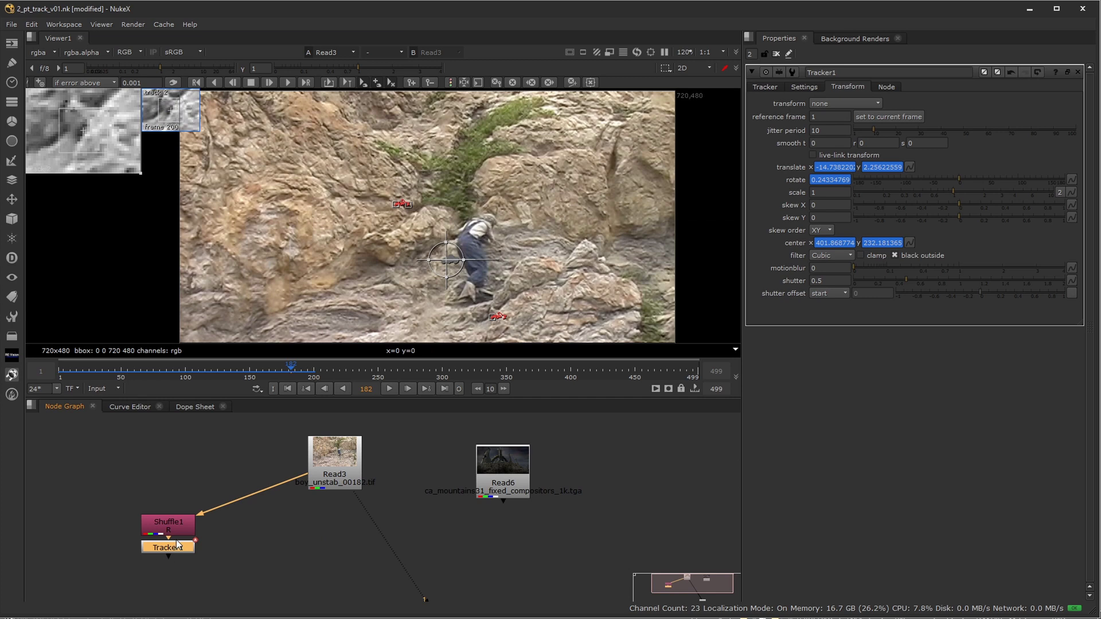
Export a Transform (stabilize) node from Tracker1 and place it in open space between Tracker1 and the Read3 branch
click(765, 87)
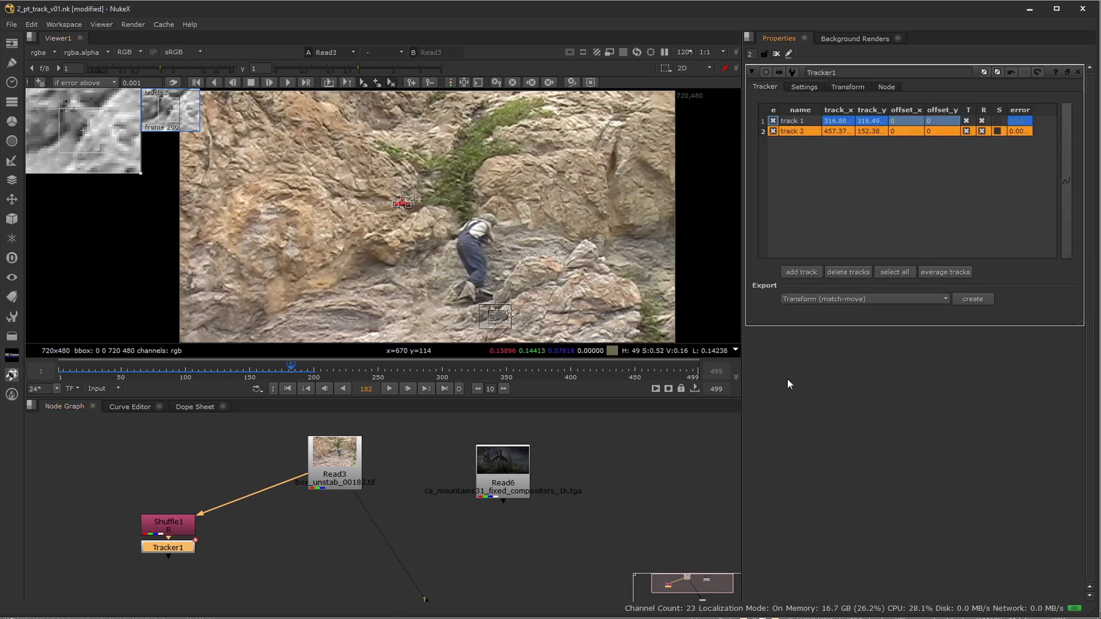
click(881, 299)
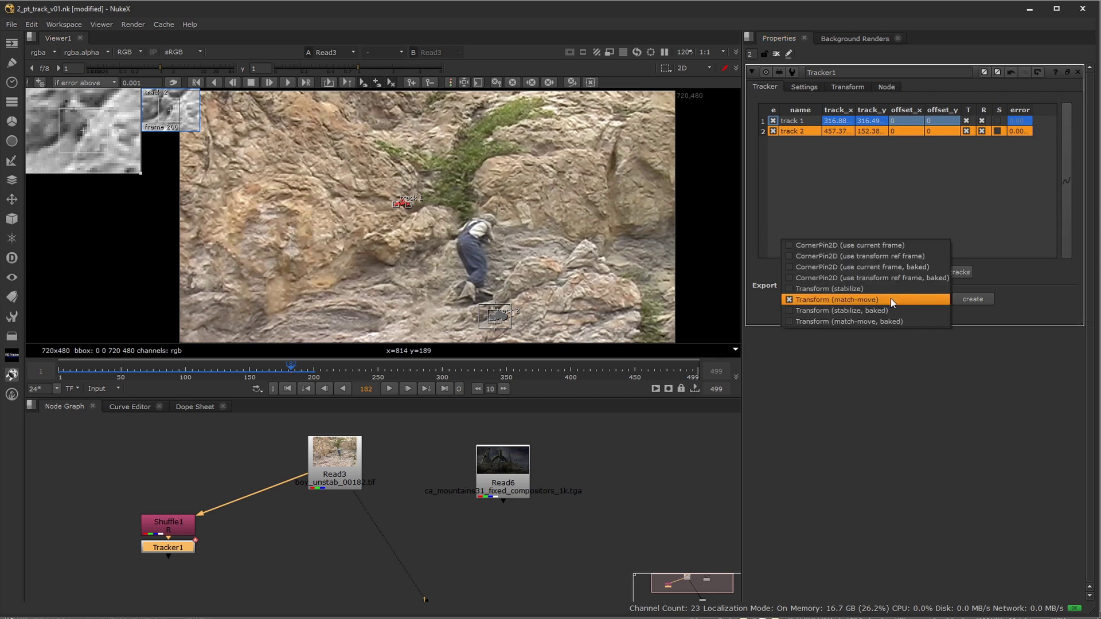
click(886, 294)
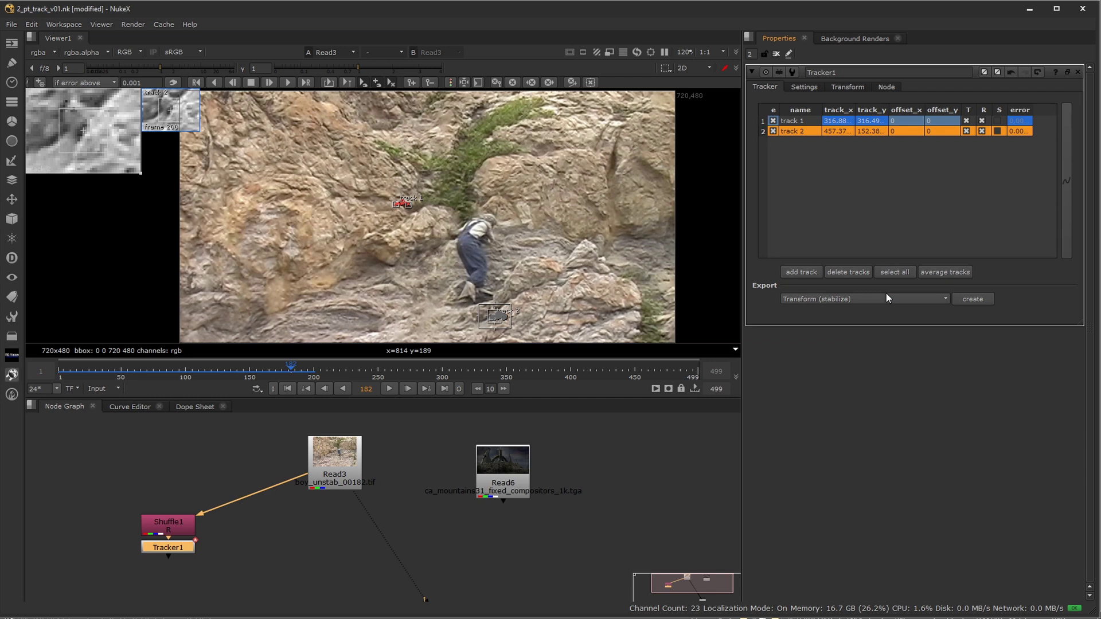
click(974, 298)
drag(259, 578, 304, 578)
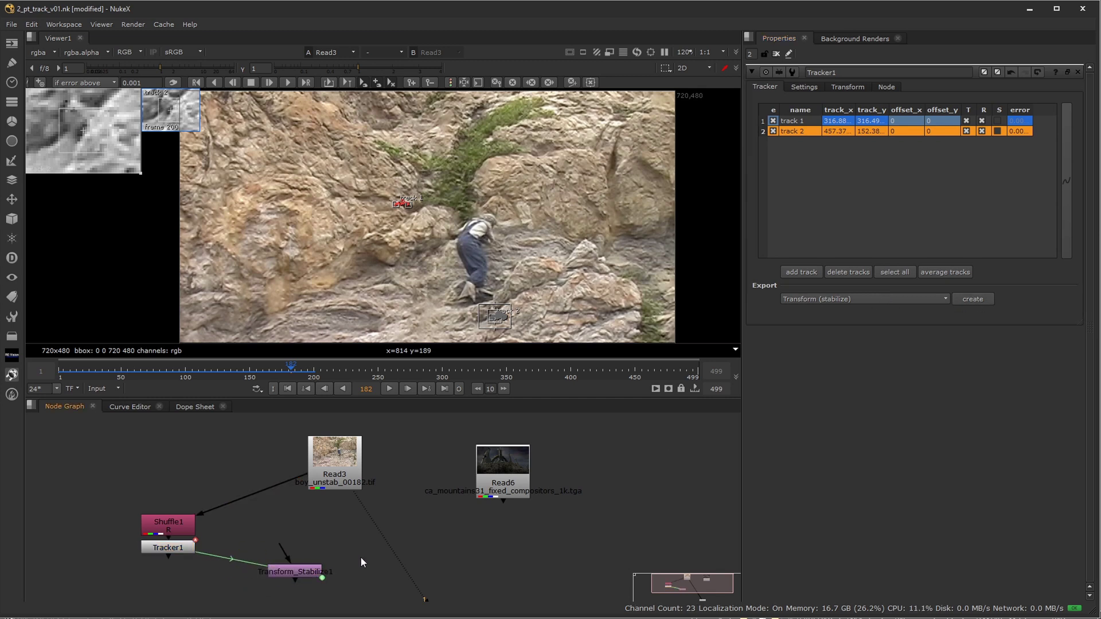
Compare the exported stabilize node with a temporary plain Transform node and with Tracker1's own transform values
key(t)
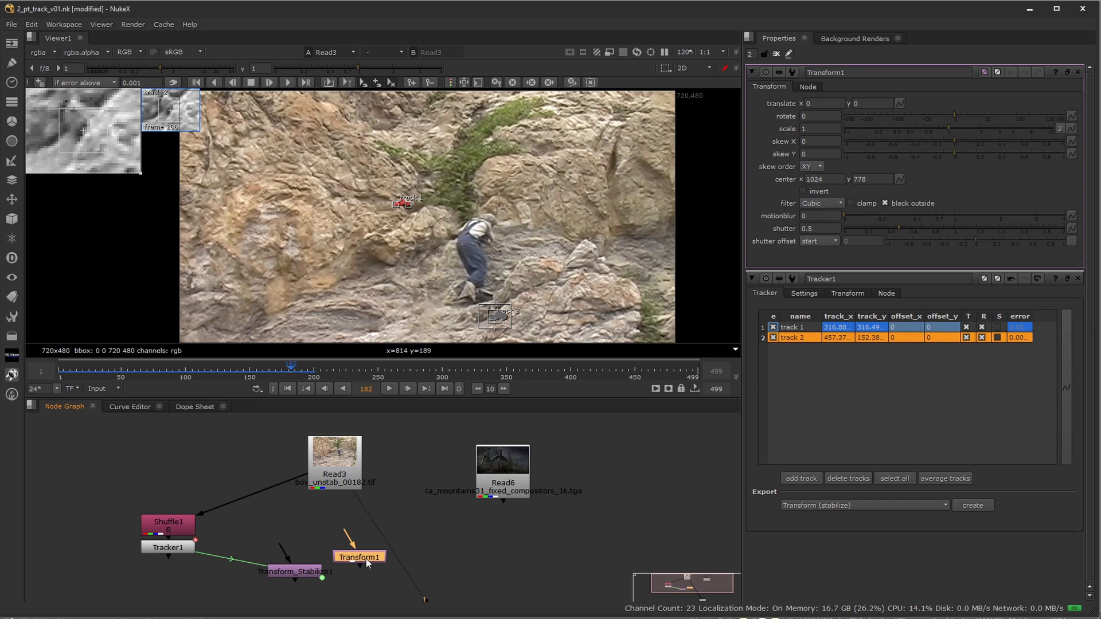
key(Delete)
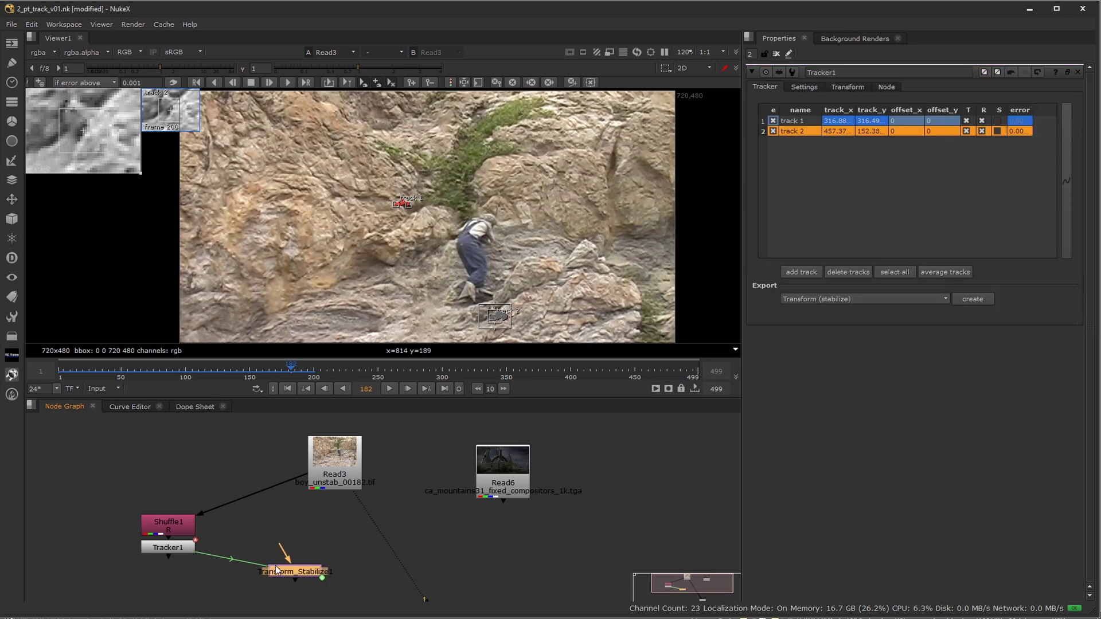
click(166, 548)
click(847, 86)
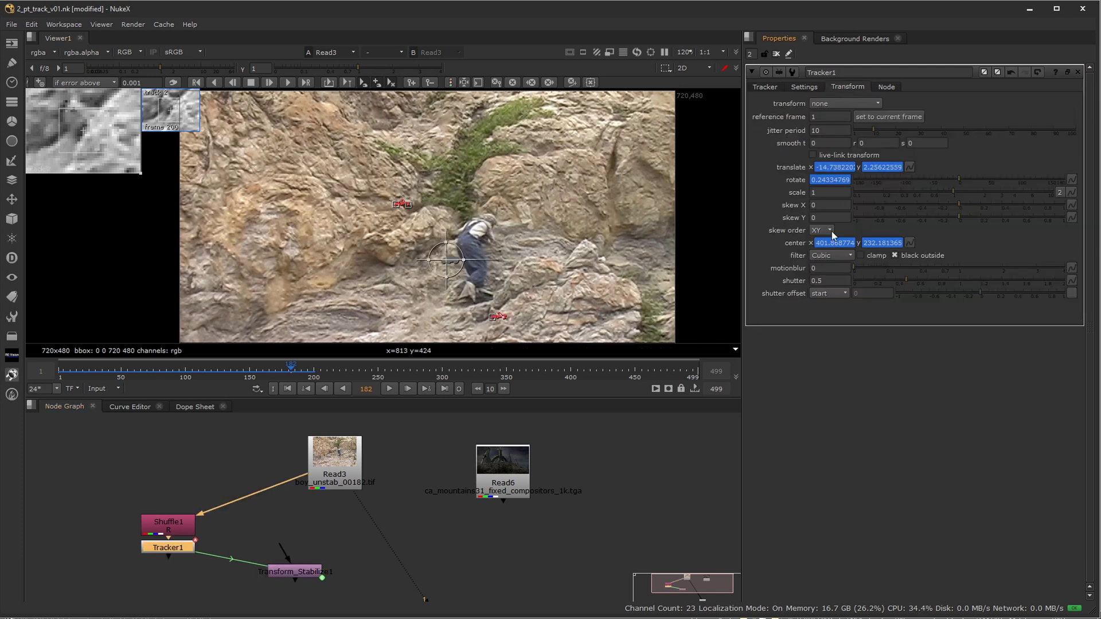
click(765, 93)
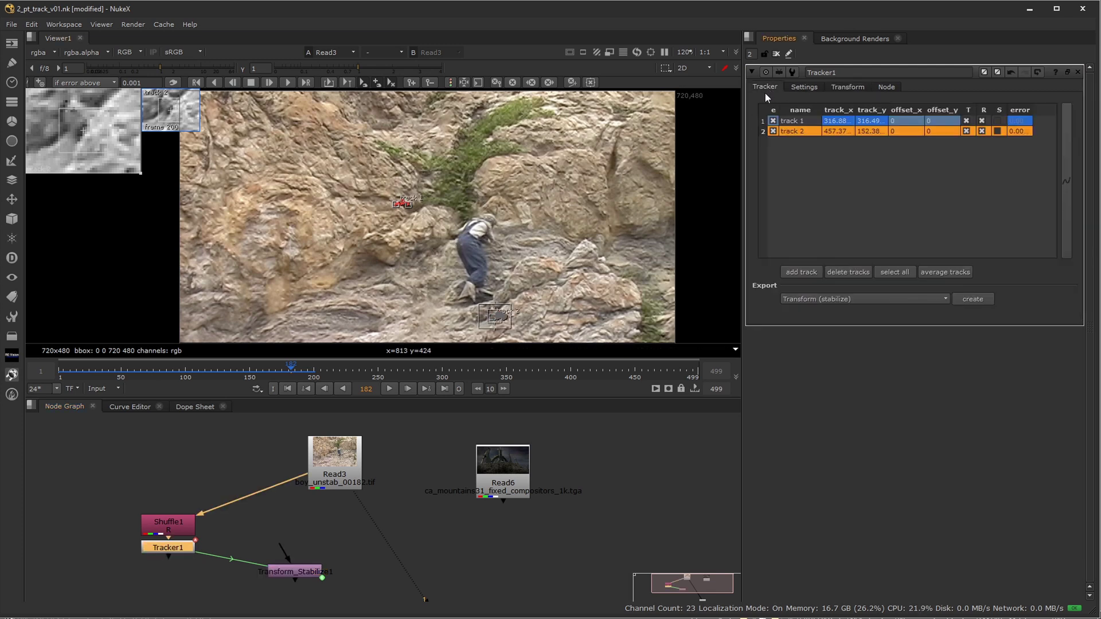
Open the properties of Transform_Stabilize1 and connect its input to the Read3 footage
double_click(301, 570)
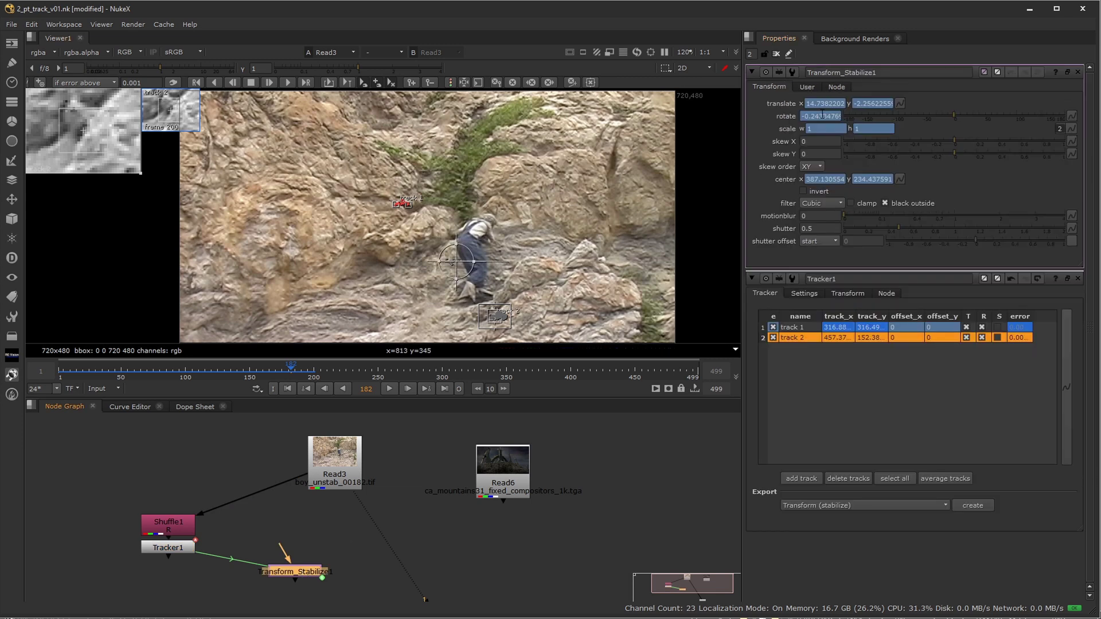
drag(282, 570, 334, 545)
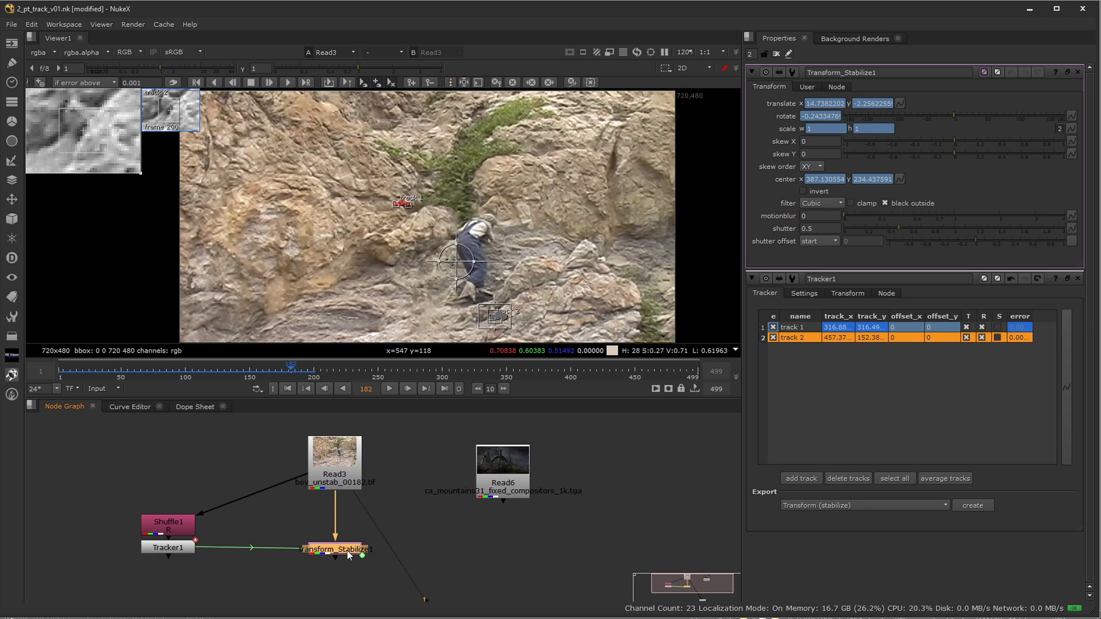
Limit the stabilization to track 1's translation by disabling translate on track 2 and rotate on both tracks
double_click(175, 549)
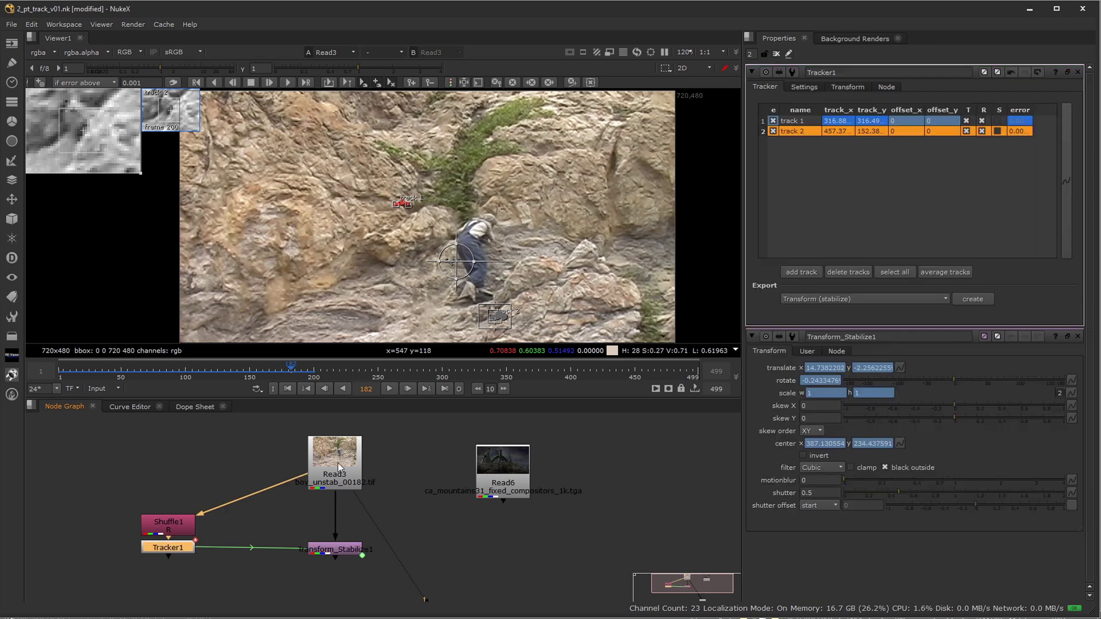
click(982, 130)
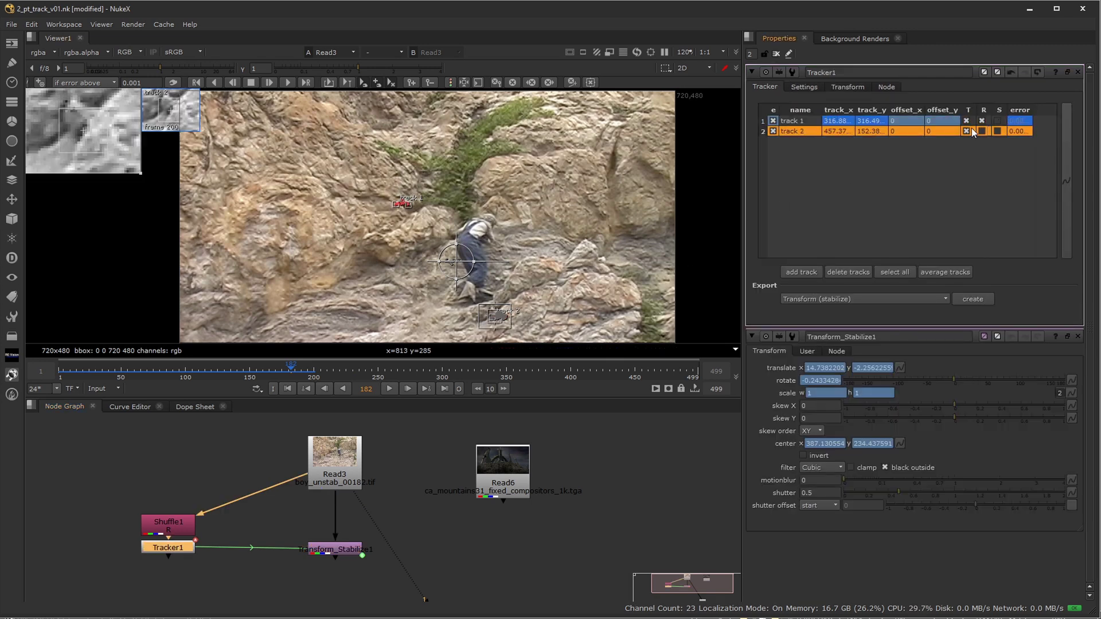
click(966, 130)
click(981, 120)
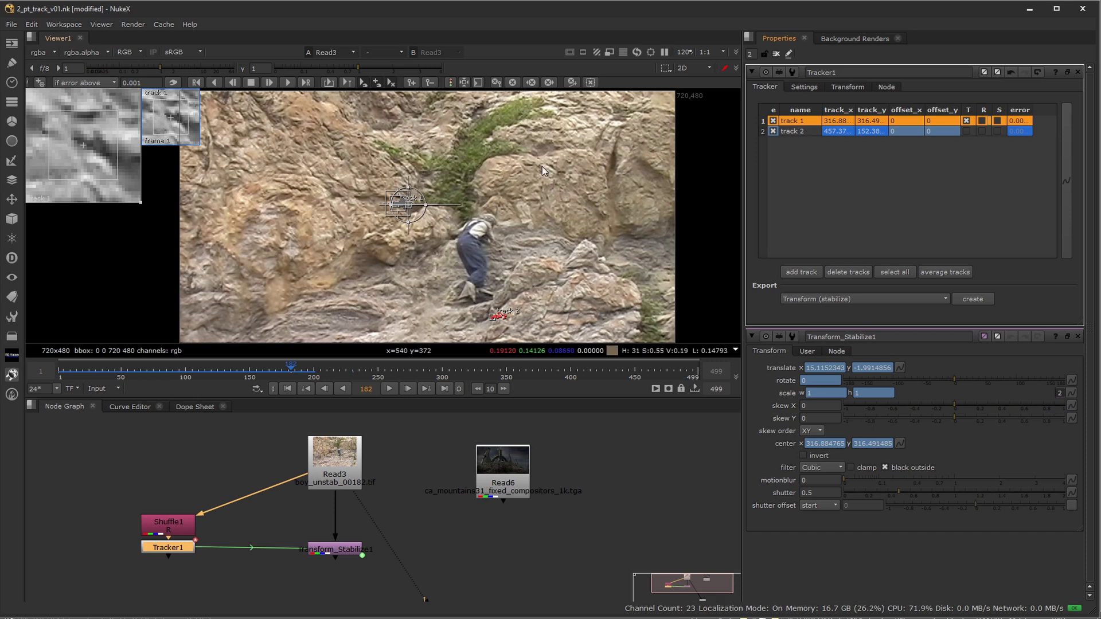
Play the original footage close up around track 1, and compare it with the Transform_Stabilize1 output
scroll(507, 217, up, 2)
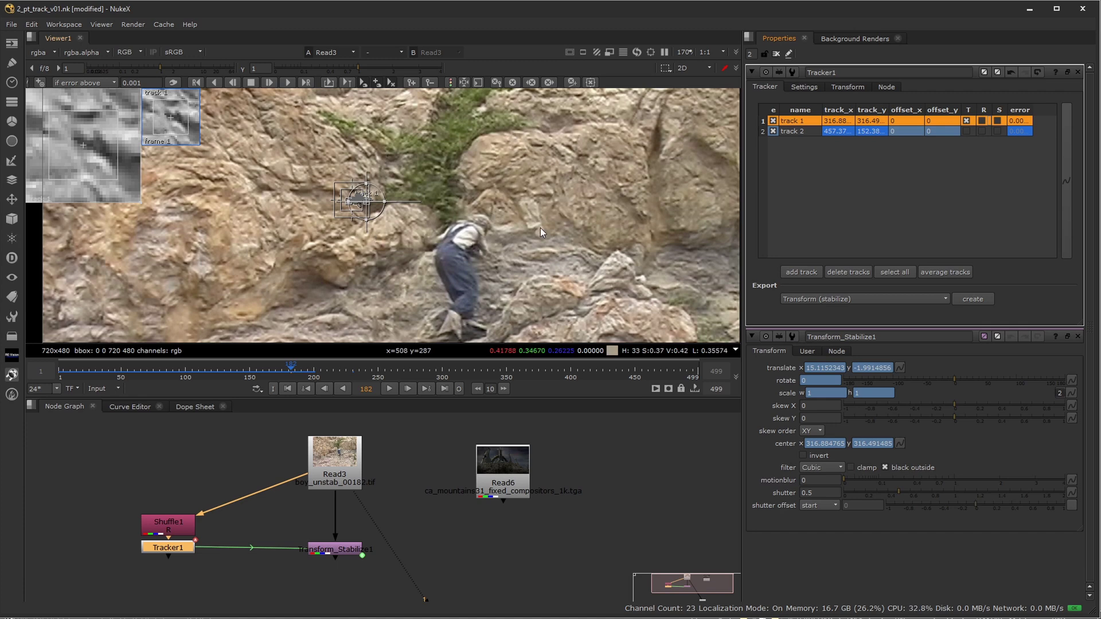
click(390, 388)
scroll(390, 252, up, 3)
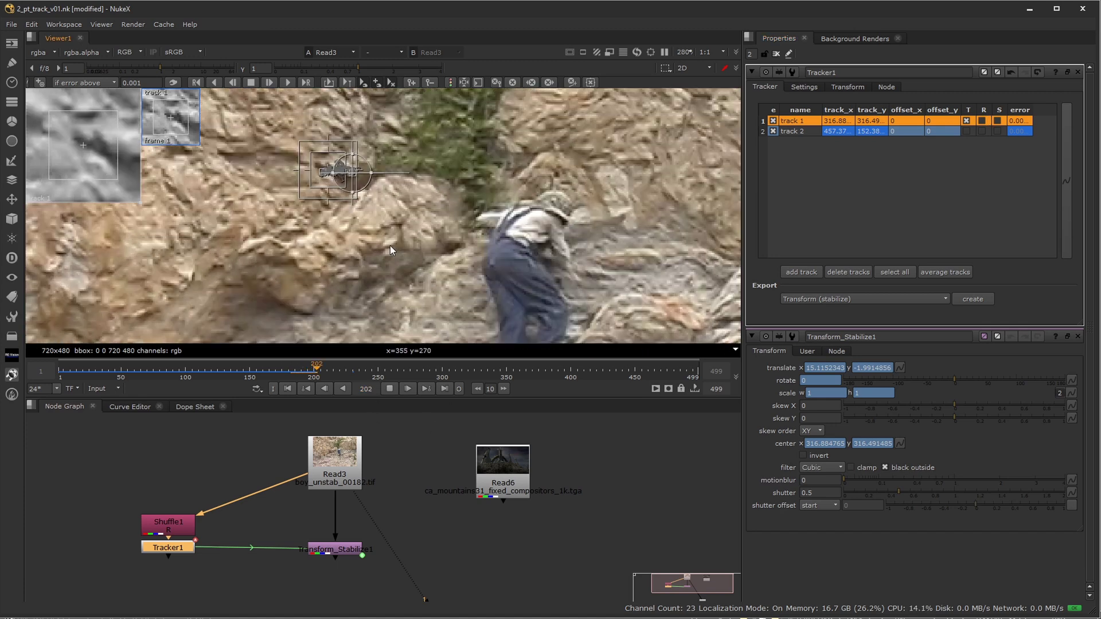
click(331, 548)
key(1)
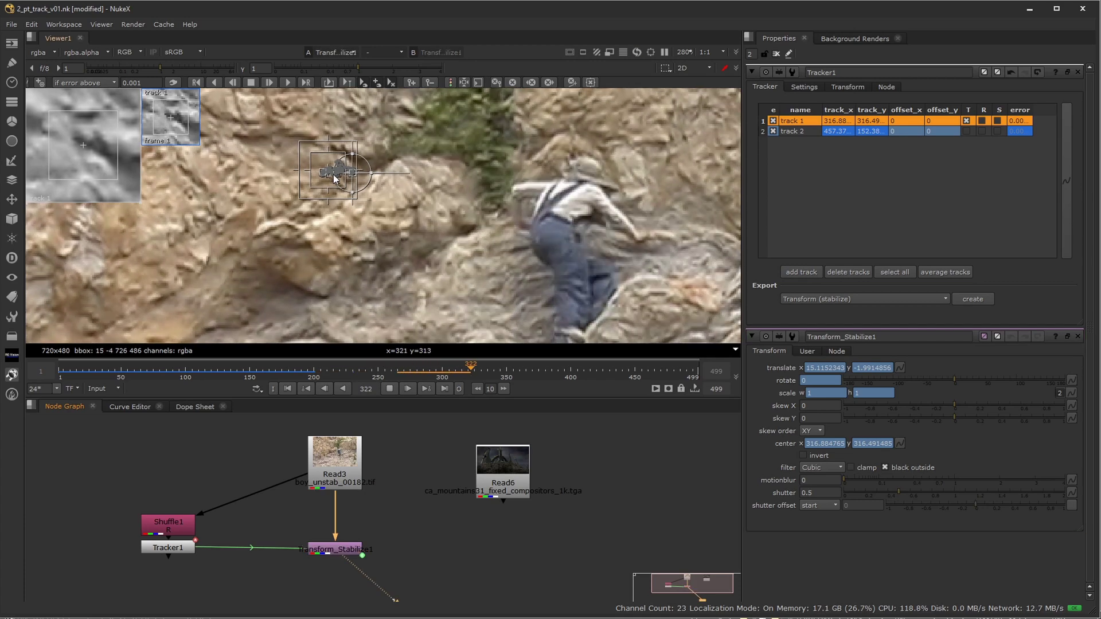
click(389, 389)
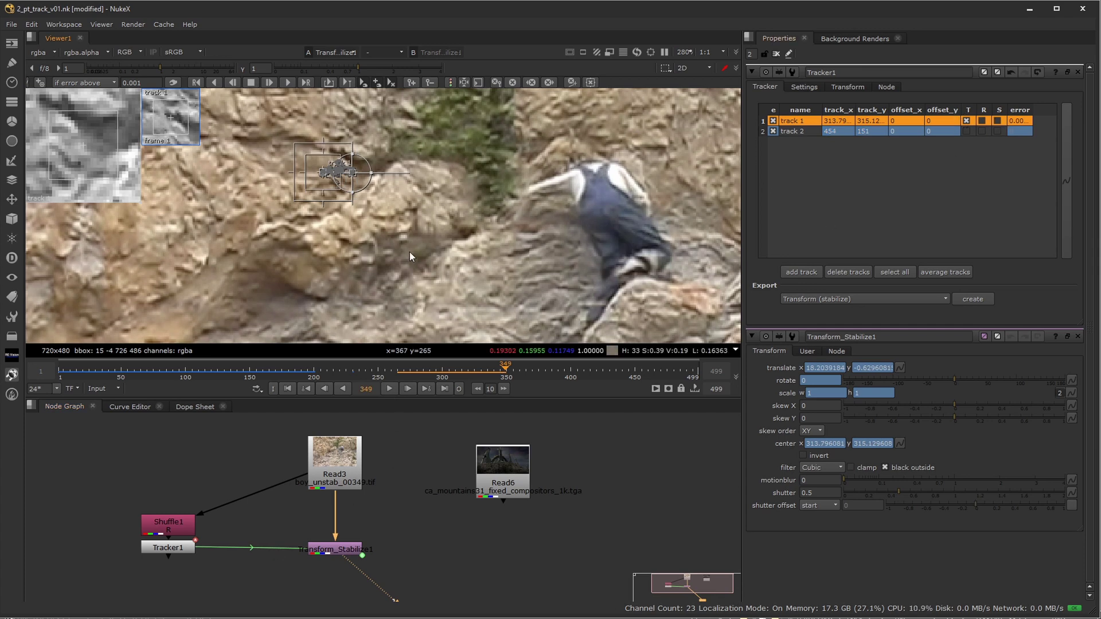
Enable translate for track 2 and rotate for both tracks in Tracker1
scroll(414, 242, down, 5)
middle_drag(492, 250, 487, 248)
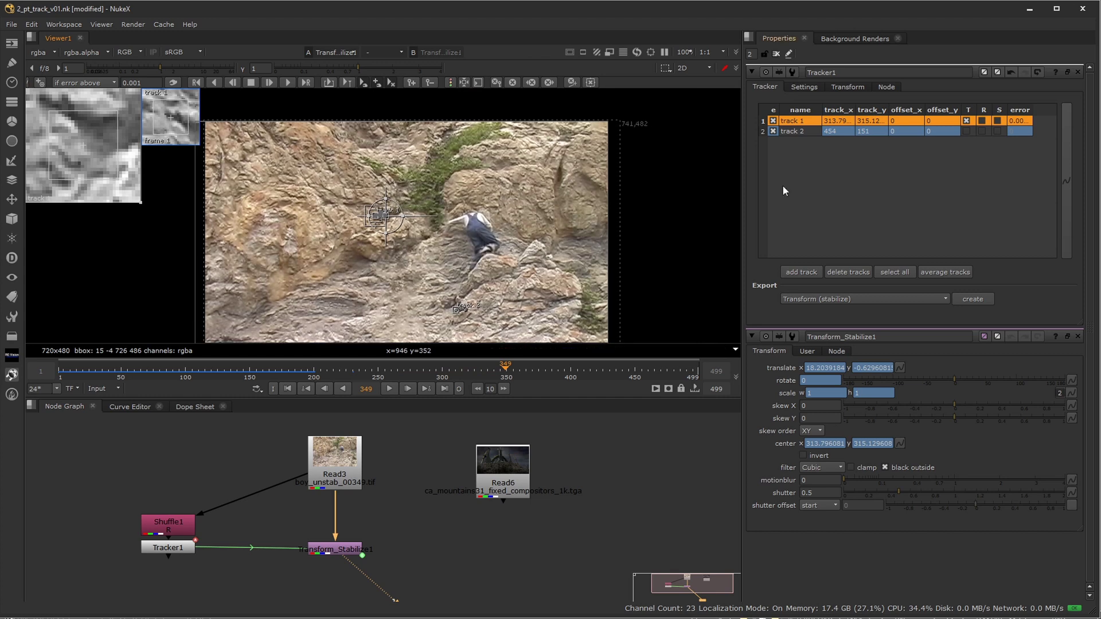
click(966, 131)
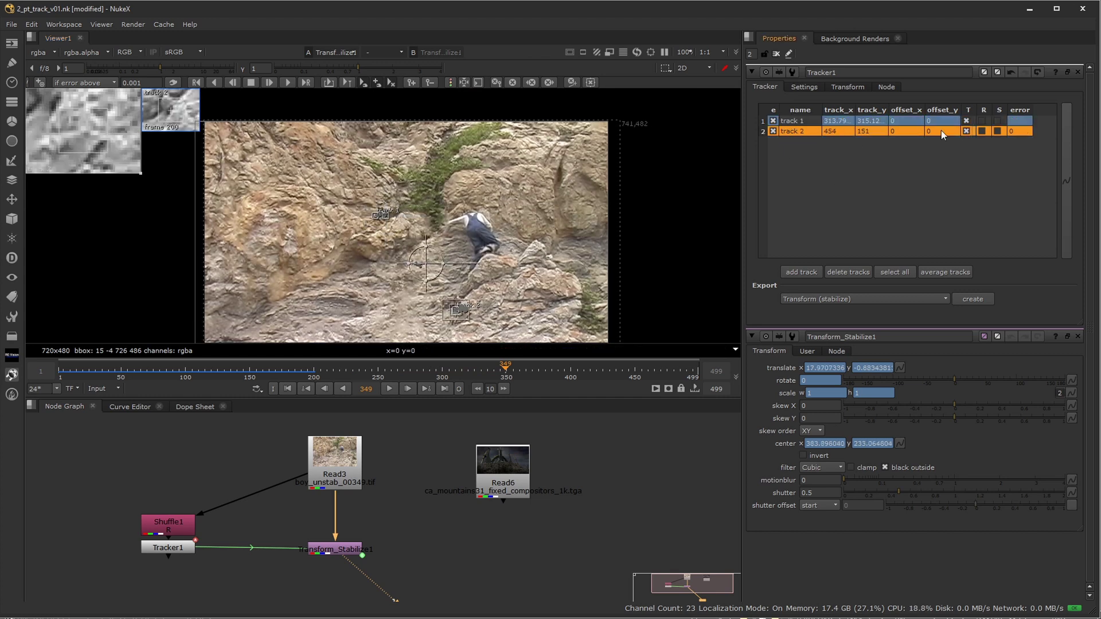
click(983, 121)
click(982, 131)
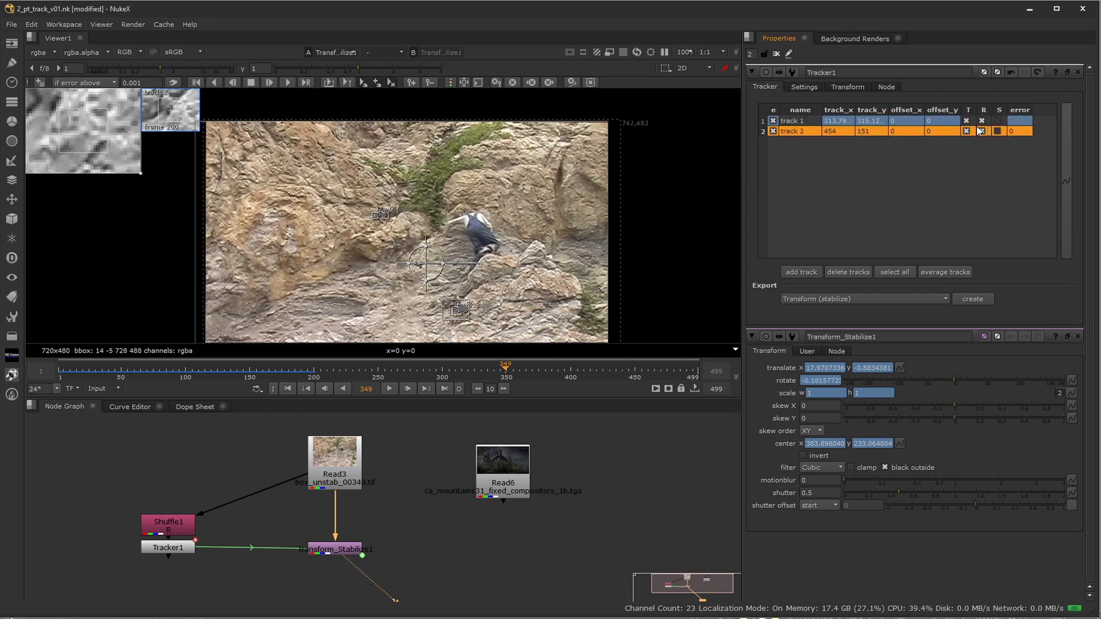
Play back the two-point stabilized result with all properties panels closed and the frame fitted in an enlarged viewer
mouse_move(527, 193)
middle_down()
mouse_move(527, 203)
mouse_move(508, 187)
middle_up()
scroll(458, 179, up, 4)
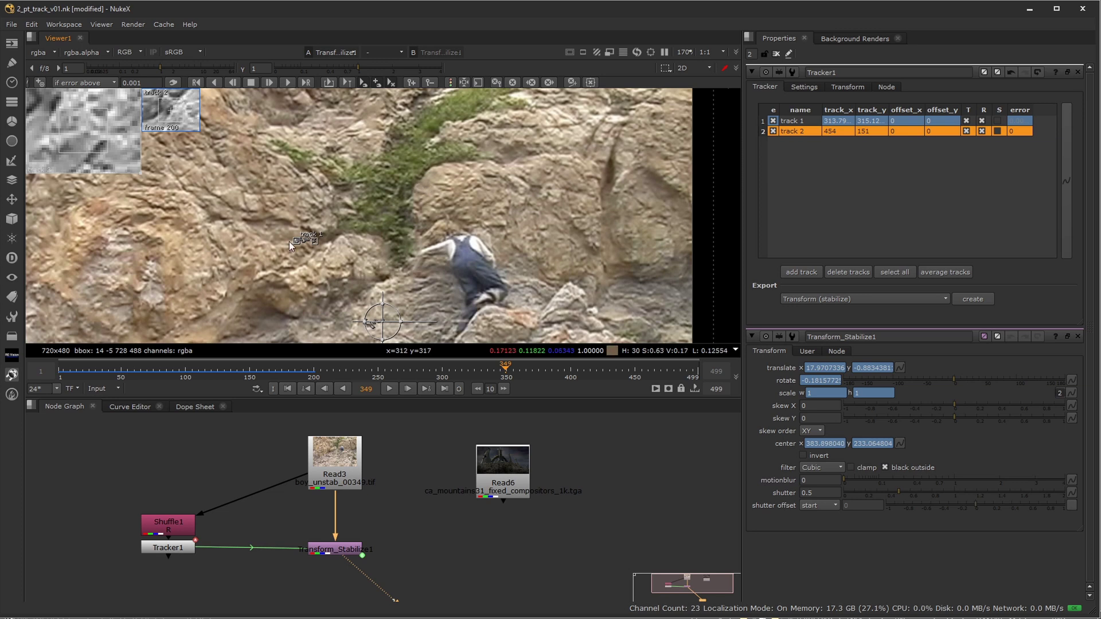
scroll(457, 194, down, 2)
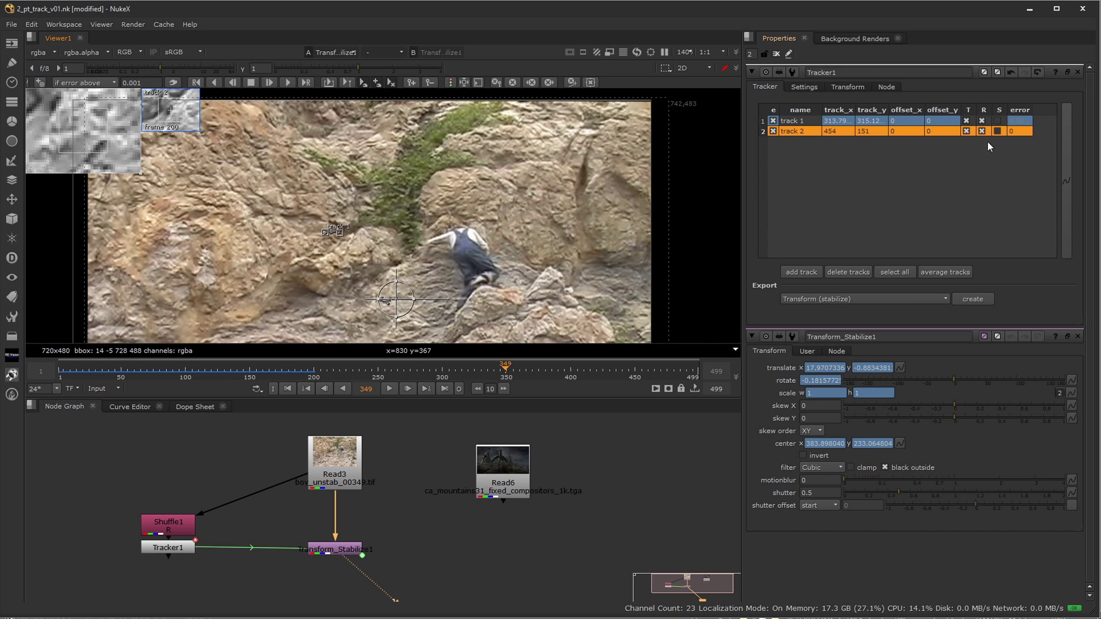
middle_drag(457, 218, 445, 189)
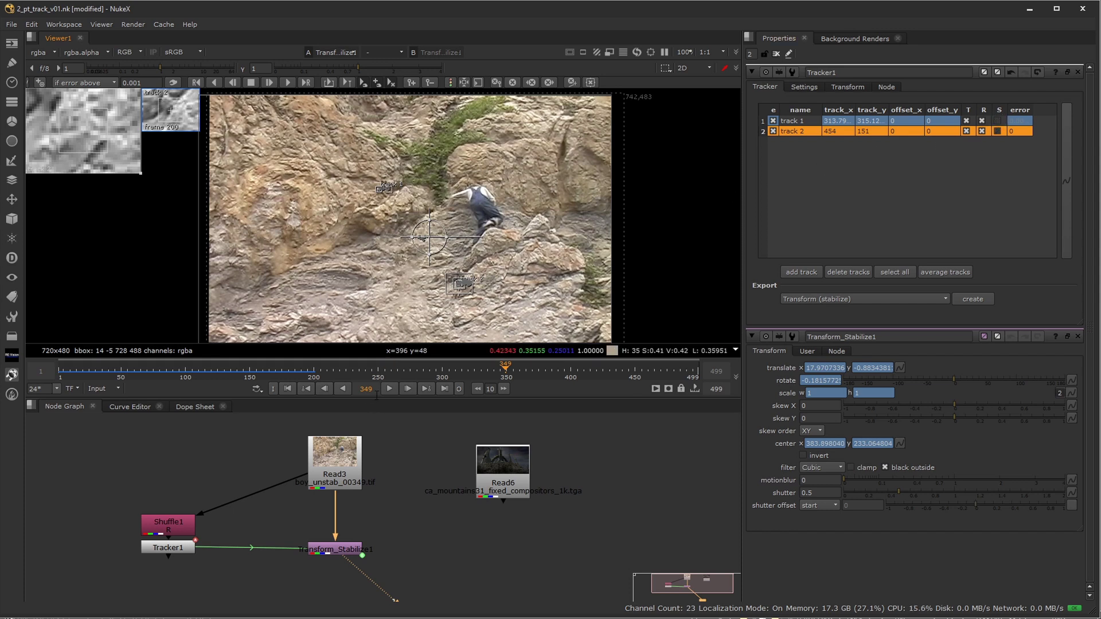
click(390, 388)
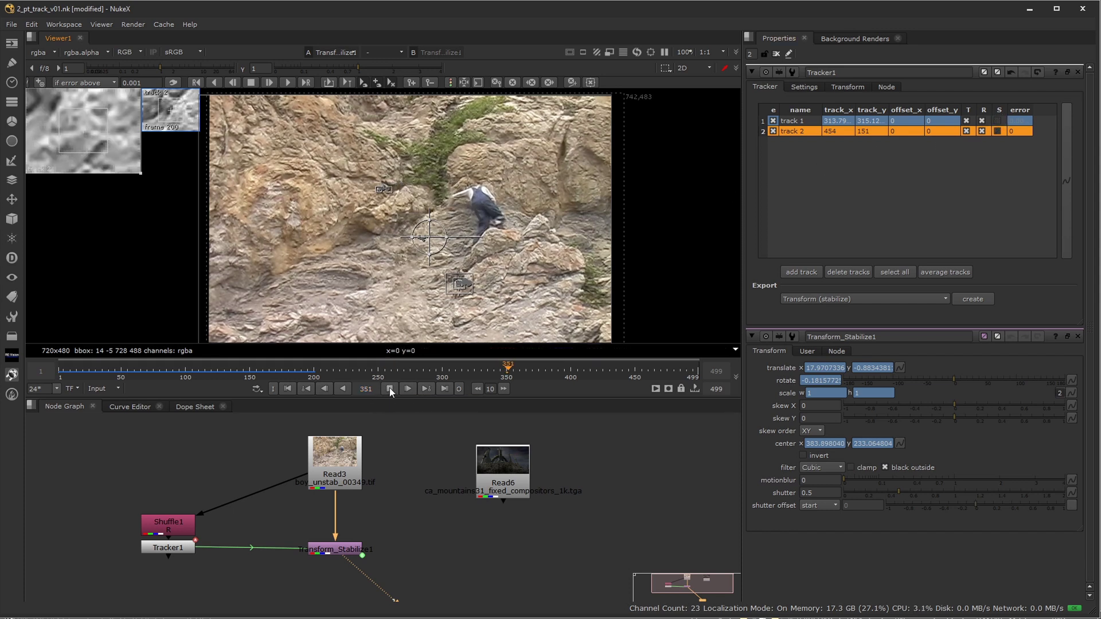
click(1077, 73)
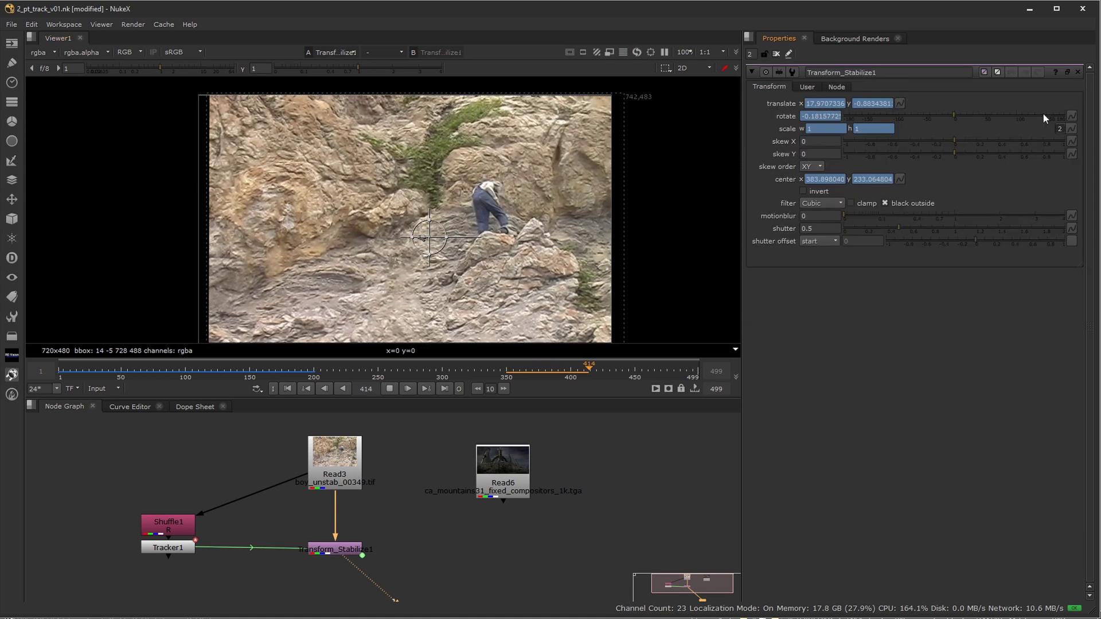
click(1077, 72)
key(space)
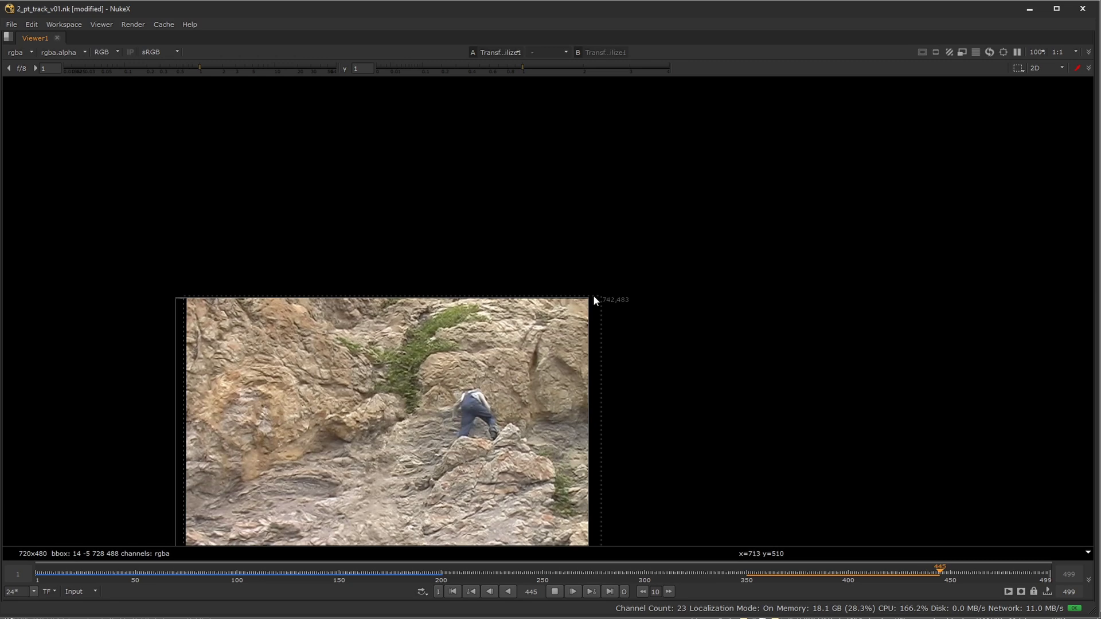
key(f)
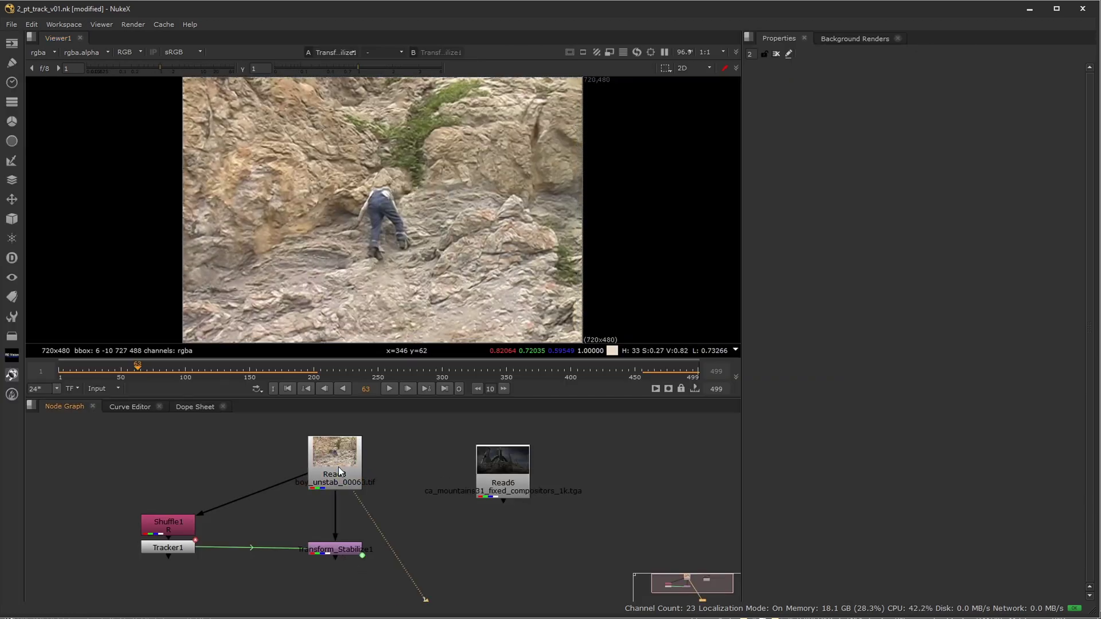
Play the original Read3 footage in the viewer, restarting the playback from around frame 20
key(1)
click(388, 389)
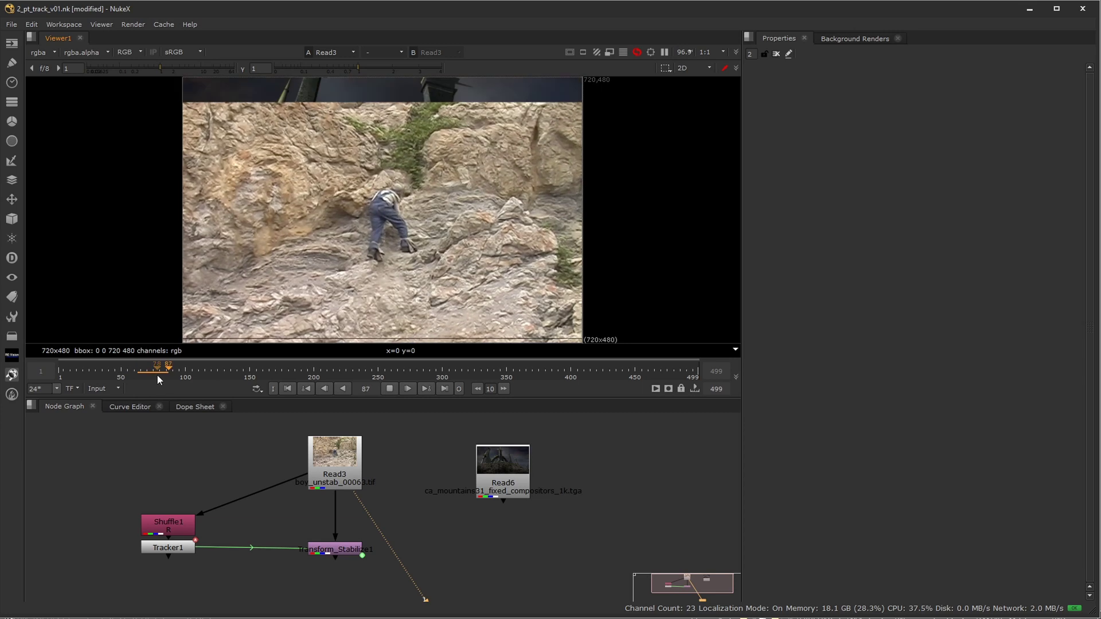
click(84, 369)
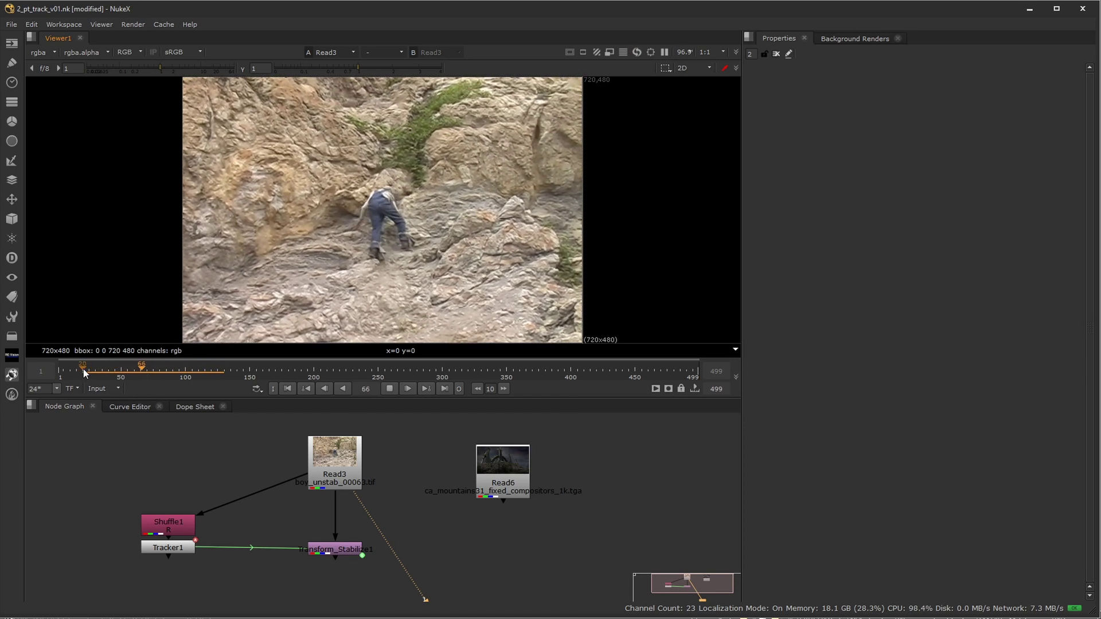
click(84, 369)
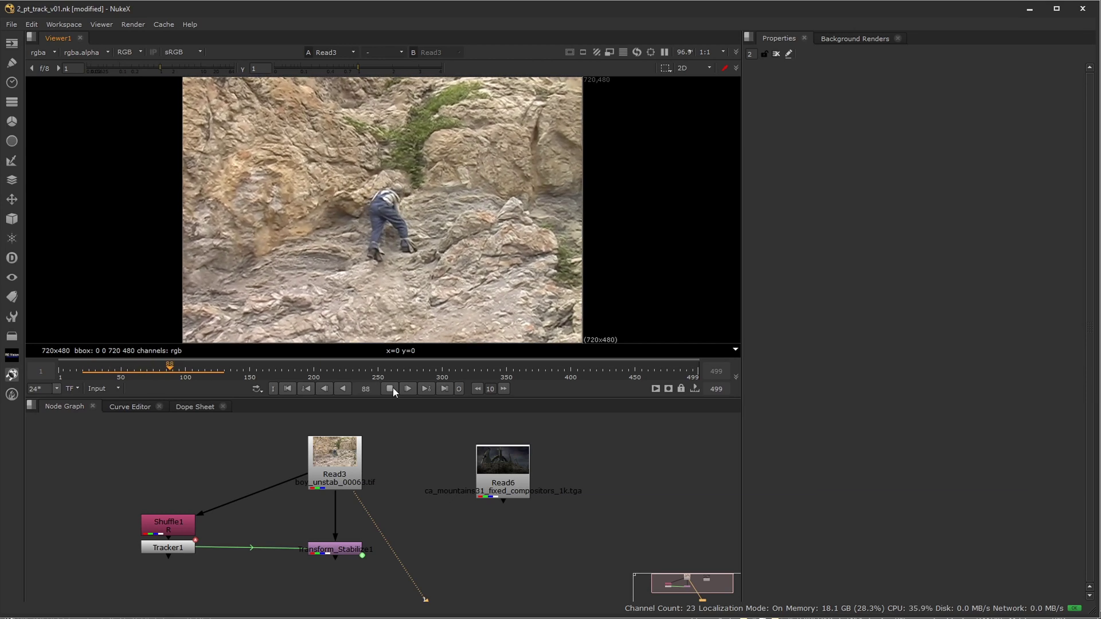
click(390, 388)
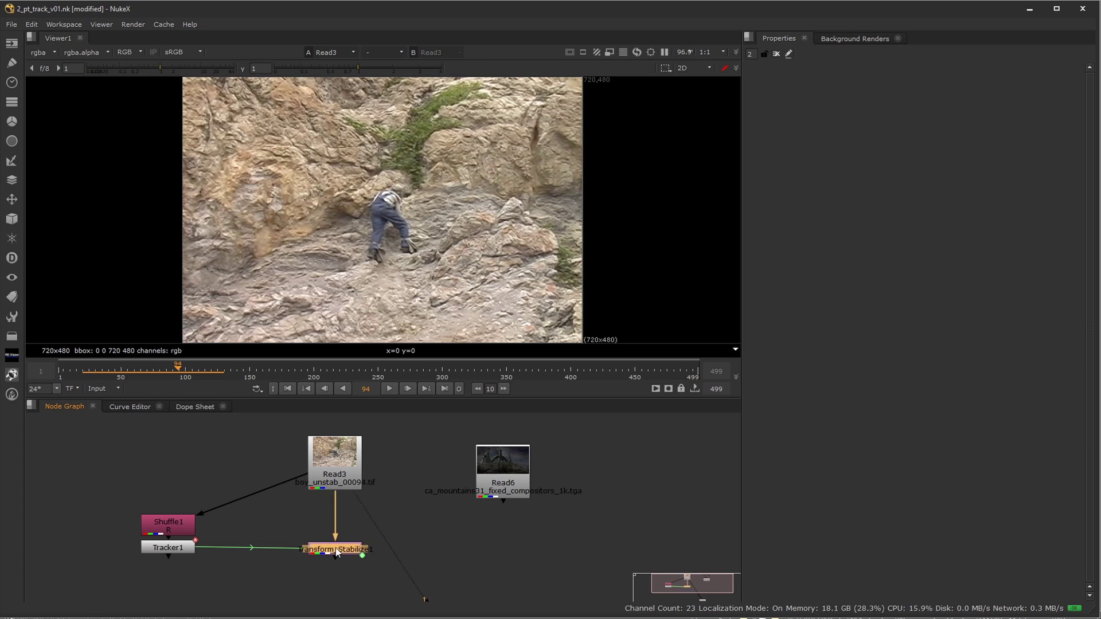
Compare Transform_Stabilize1 with the Read3 footage using the viewer wipe at the climbing boy during playback, and turn the wipe off
key(1)
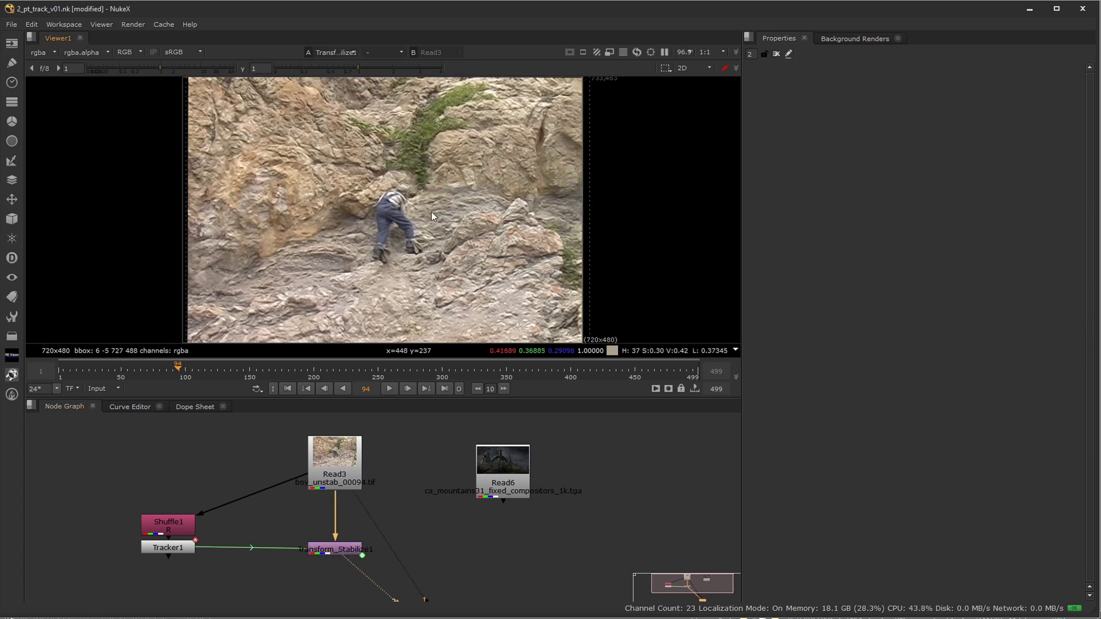
key(w)
drag(386, 202, 377, 218)
scroll(377, 218, up, 4)
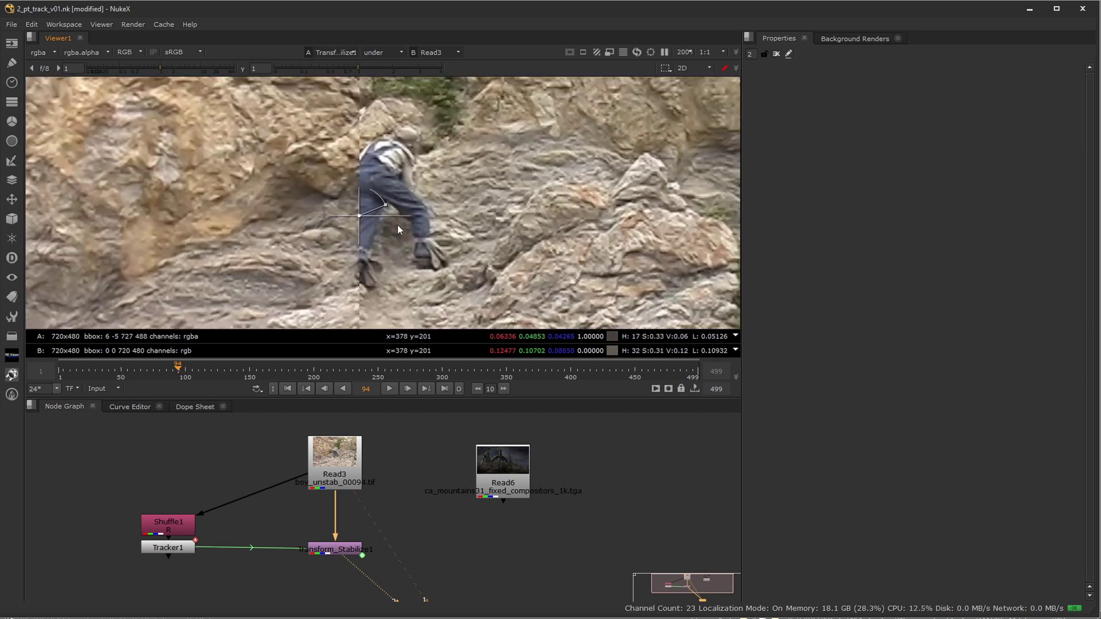
click(388, 390)
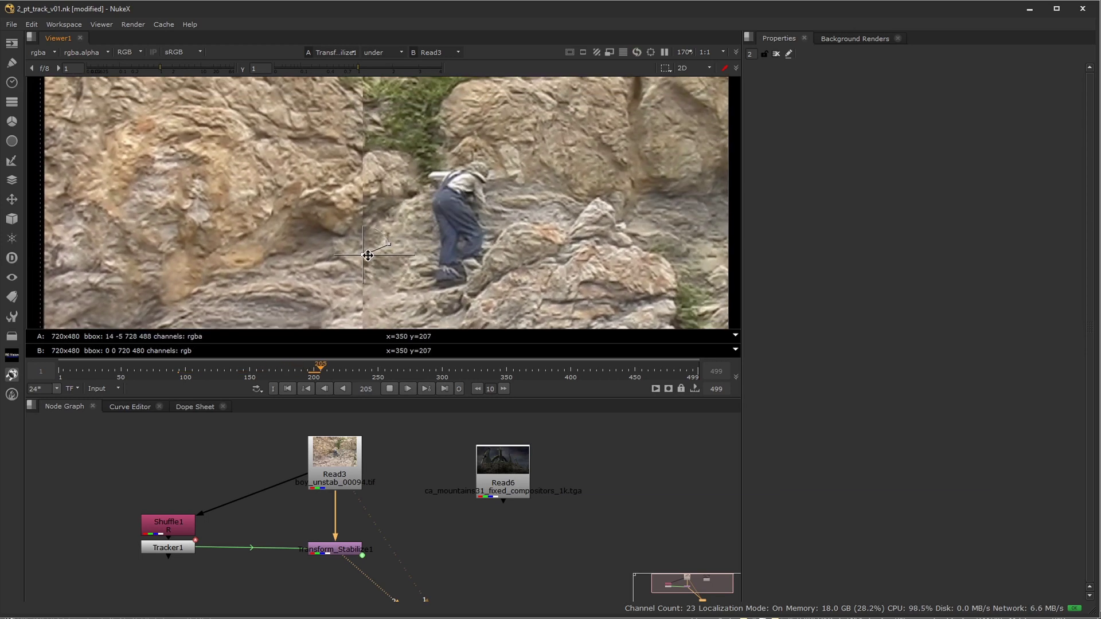
drag(439, 239, 380, 229)
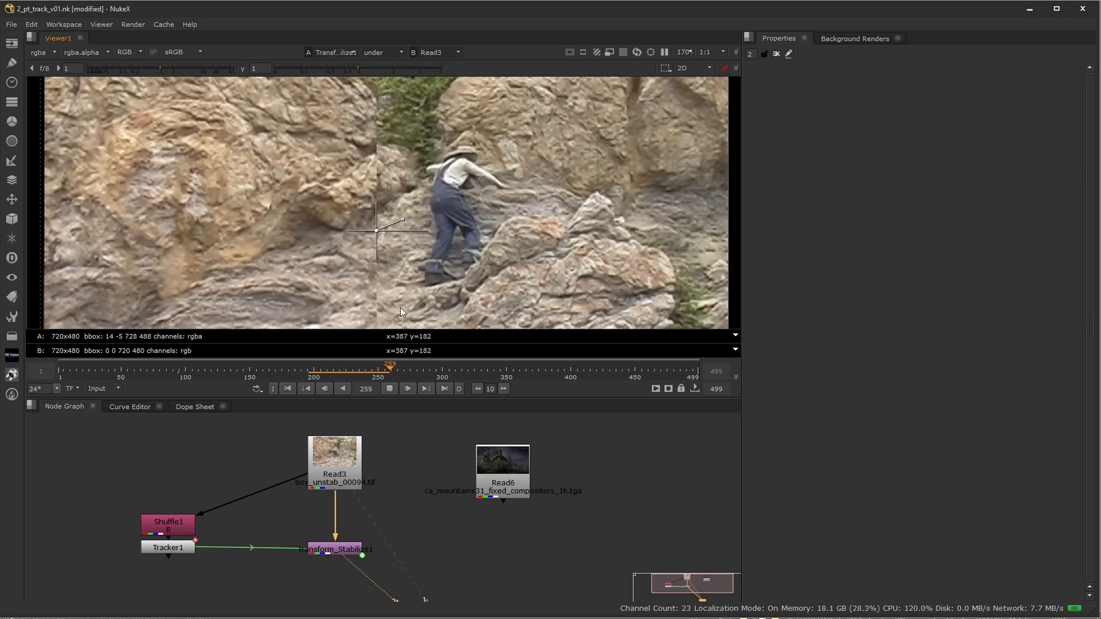
click(390, 389)
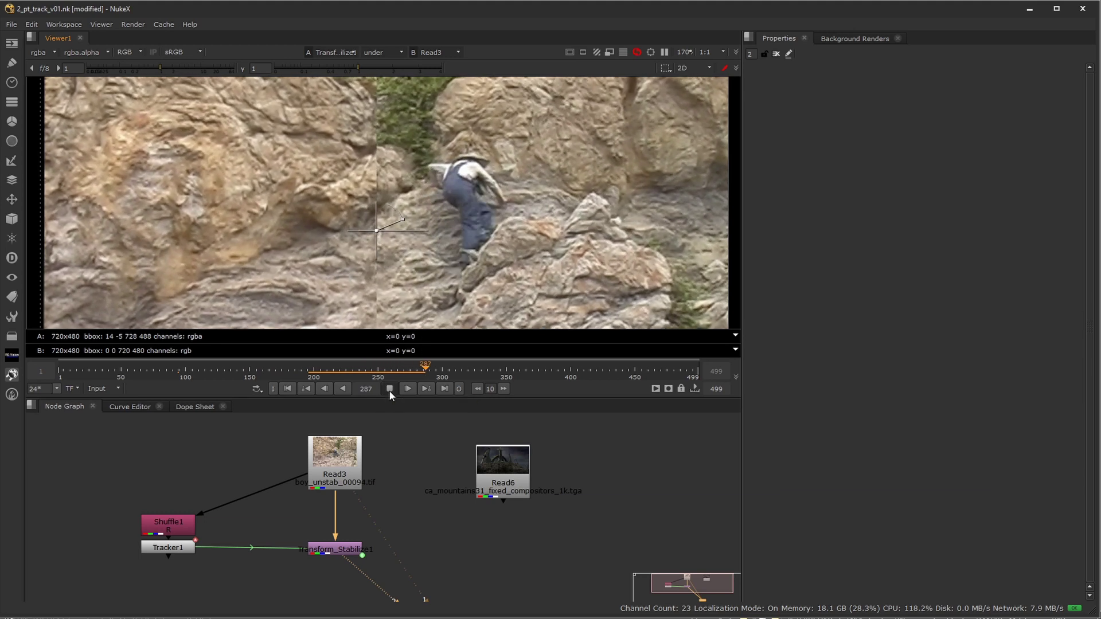
scroll(417, 281, down, 4)
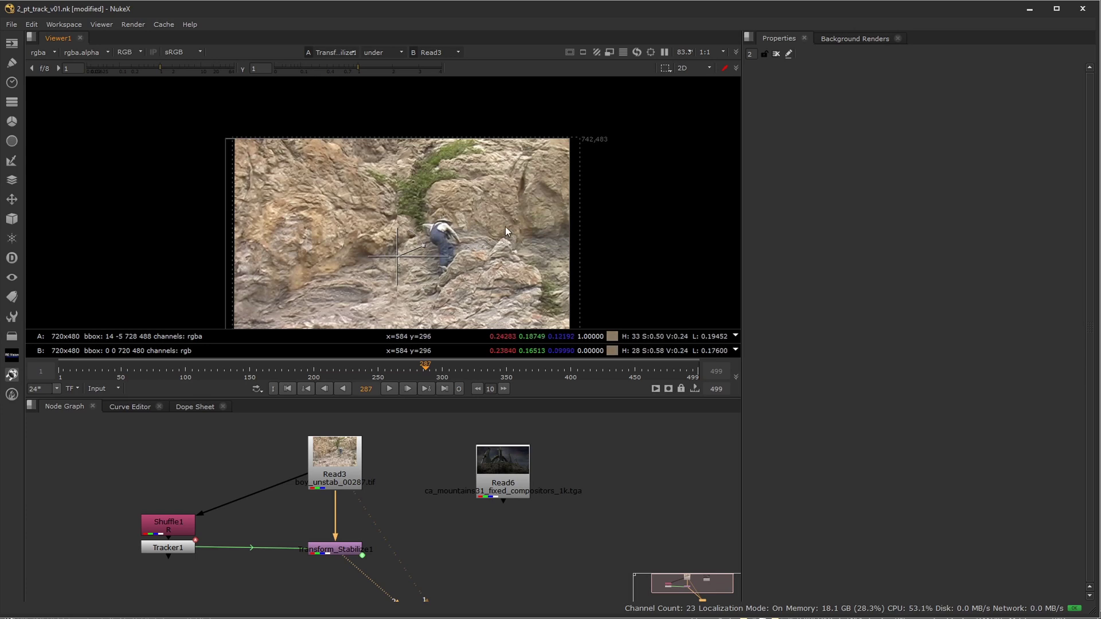
key(w)
middle_drag(417, 283, 407, 243)
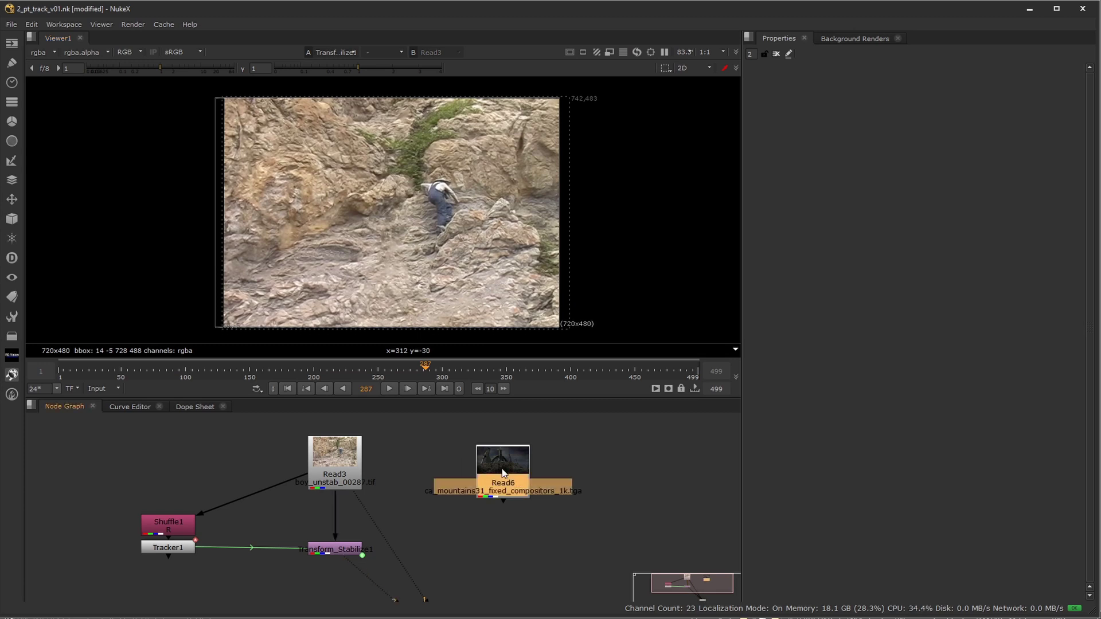
Merge the Transform_Stabilize1 output over the Read6 mountain background and view the composite
middle_drag(388, 557, 390, 522)
click(349, 515)
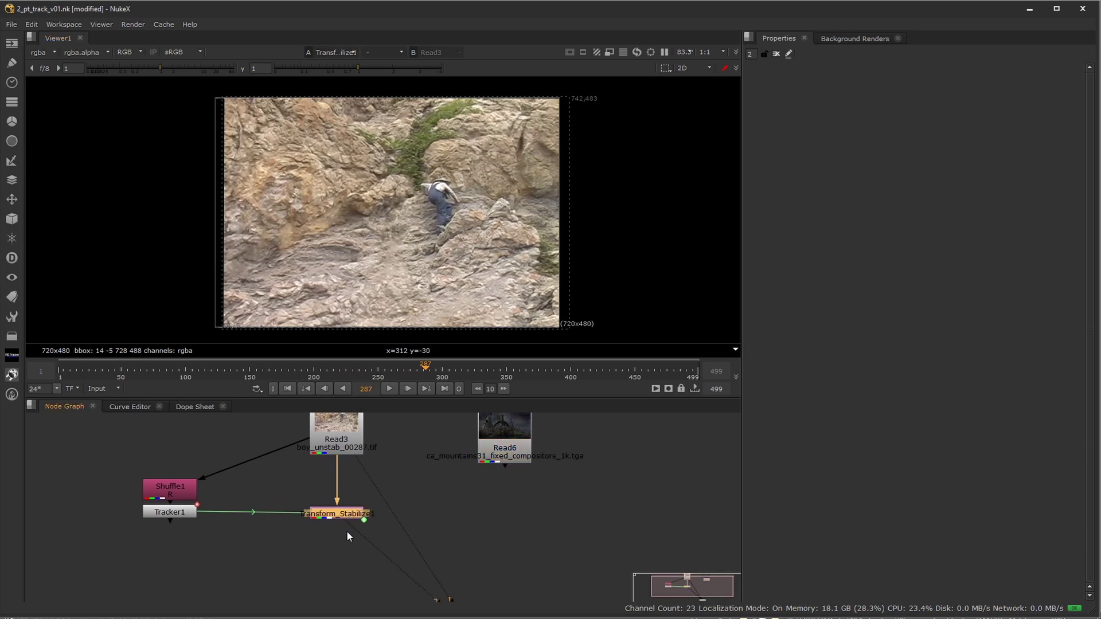
key(m)
drag(403, 517, 328, 600)
drag(490, 452, 491, 453)
drag(507, 437, 510, 477)
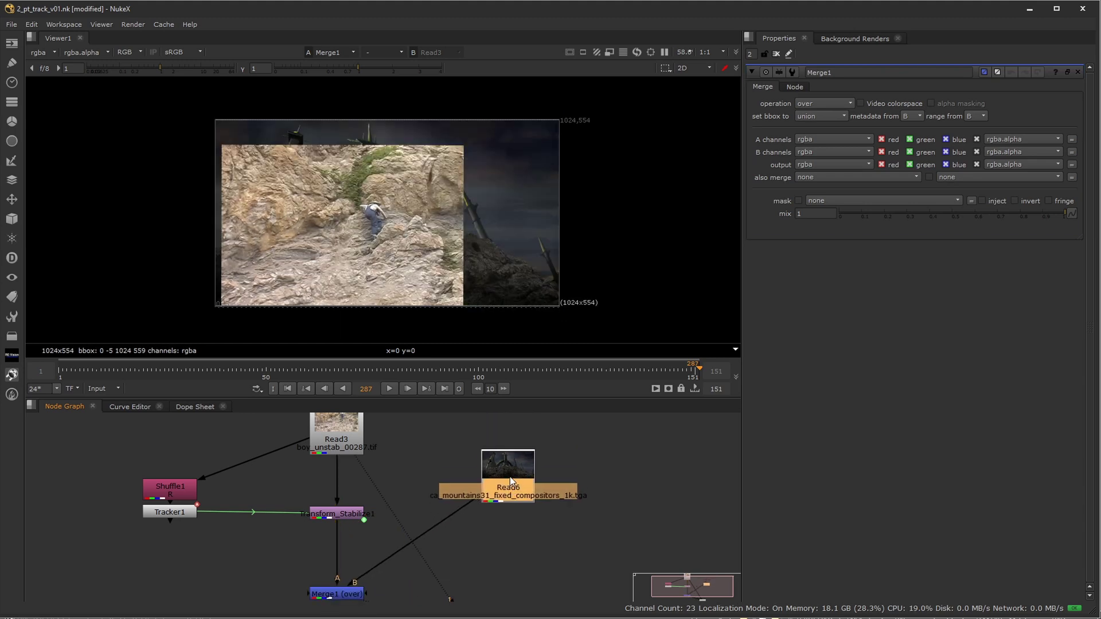
Insert a Transform after Transform_Stabilize1, with scale about 0.346 and translate about x -154, y -152
click(344, 513)
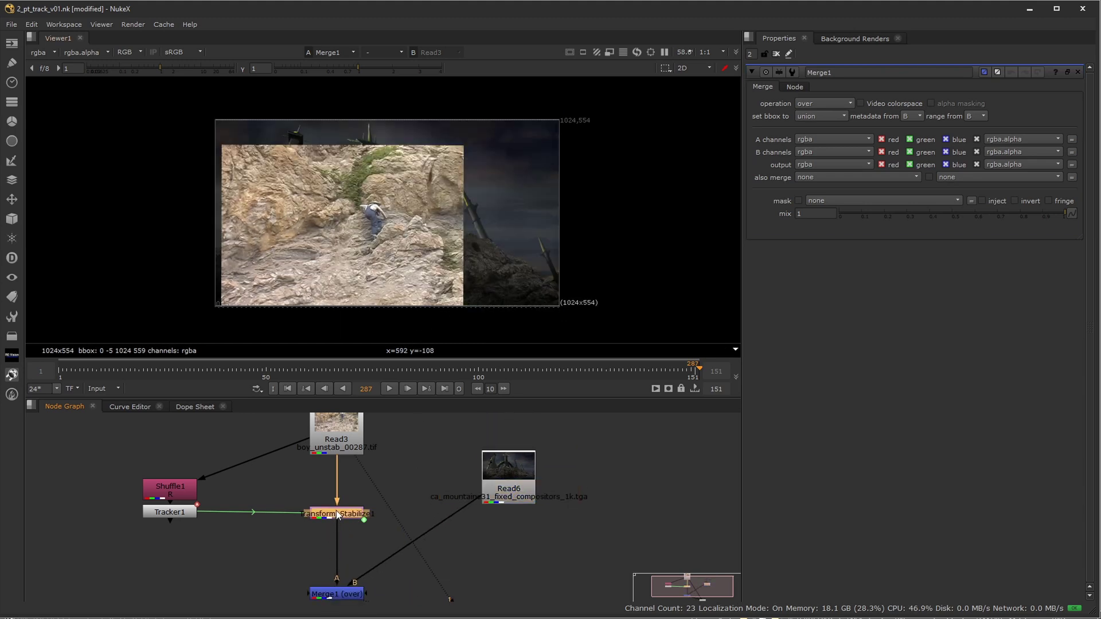
key(t)
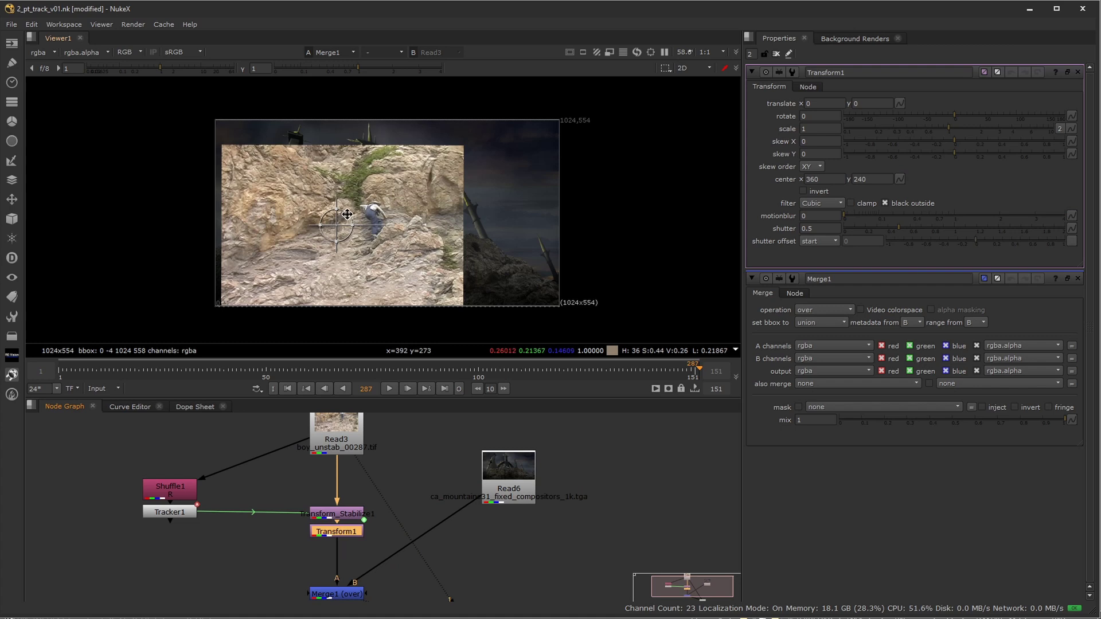
drag(348, 214, 290, 274)
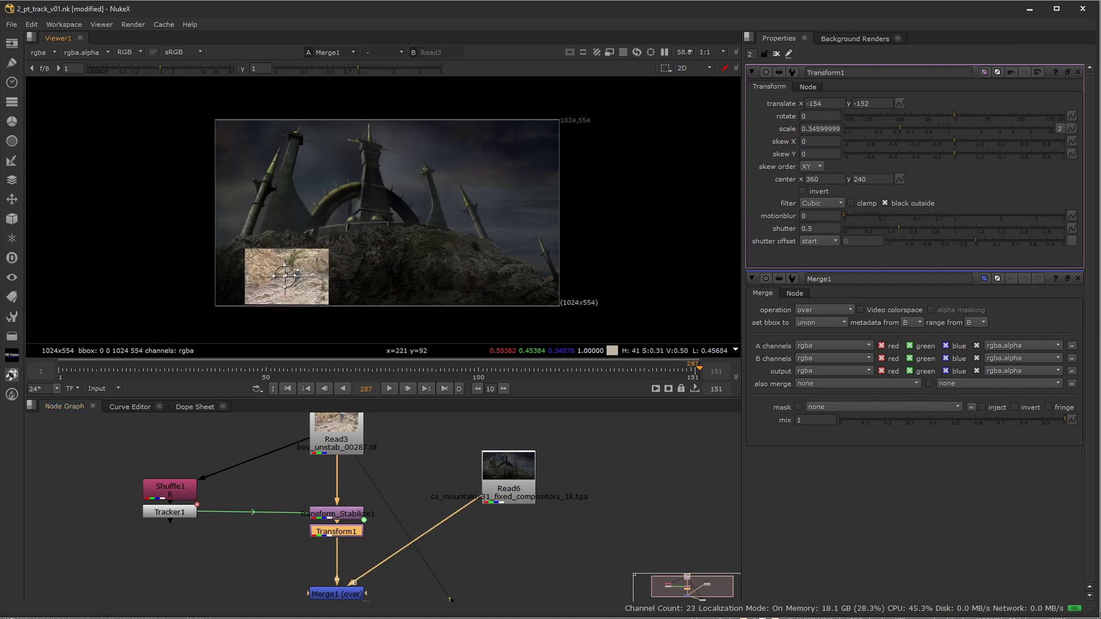
Try the shrunken footage at different spots on the mountain, ending at translate x -214.5, y -164.5
scroll(291, 274, up, 3)
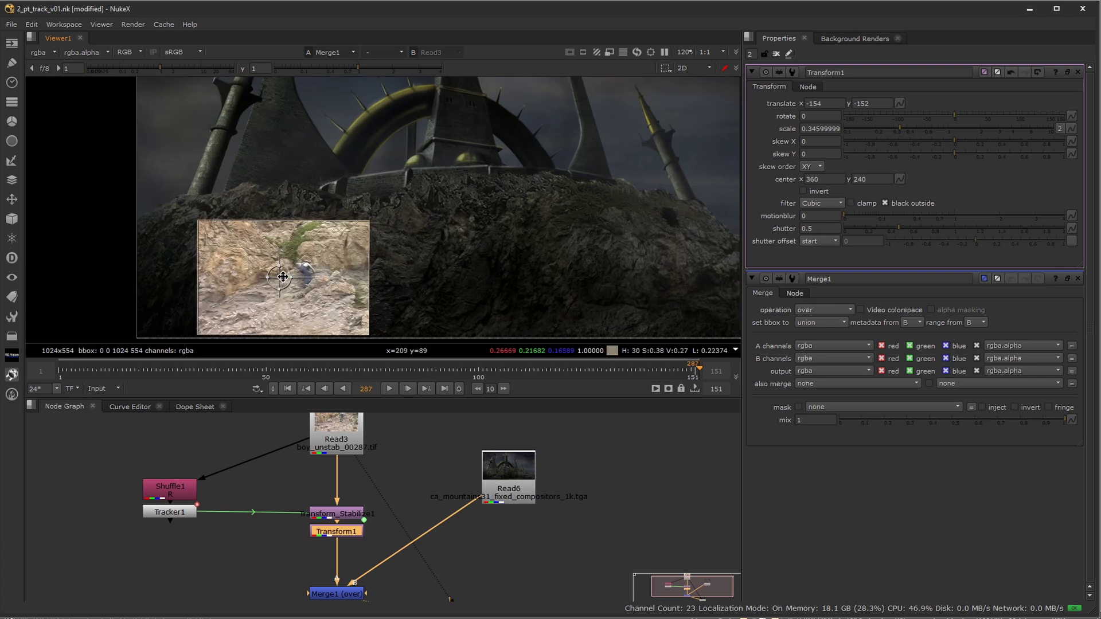
drag(279, 277, 429, 281)
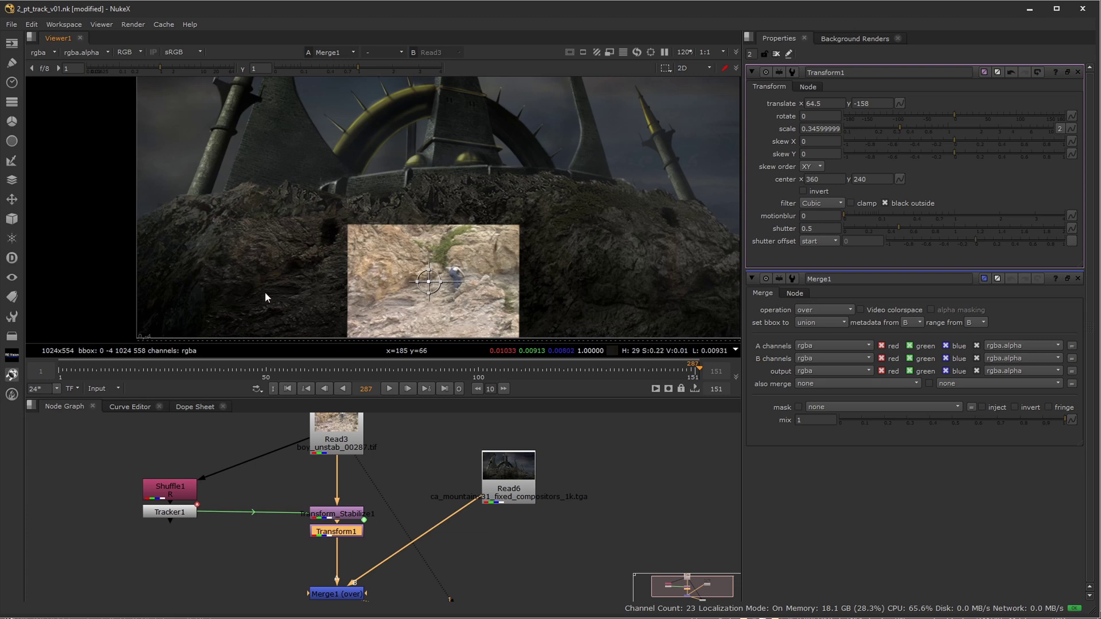
drag(431, 281, 239, 285)
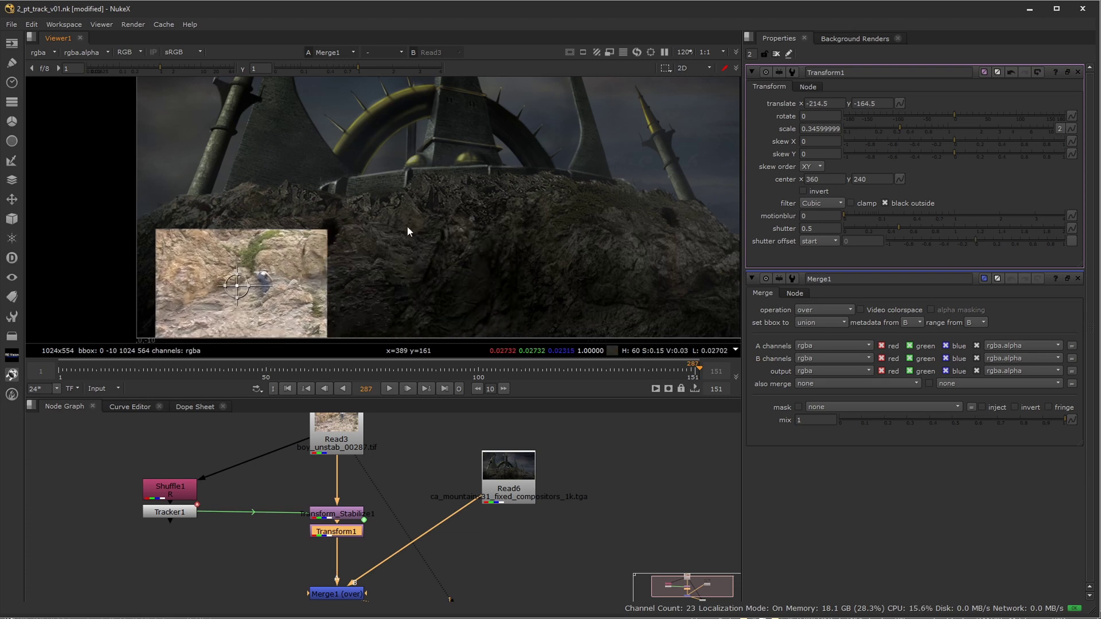
Play back the composite in a maximized viewer with the frame fitted, and restore the normal layout
scroll(407, 231, down, 2)
scroll(507, 229, right, 2)
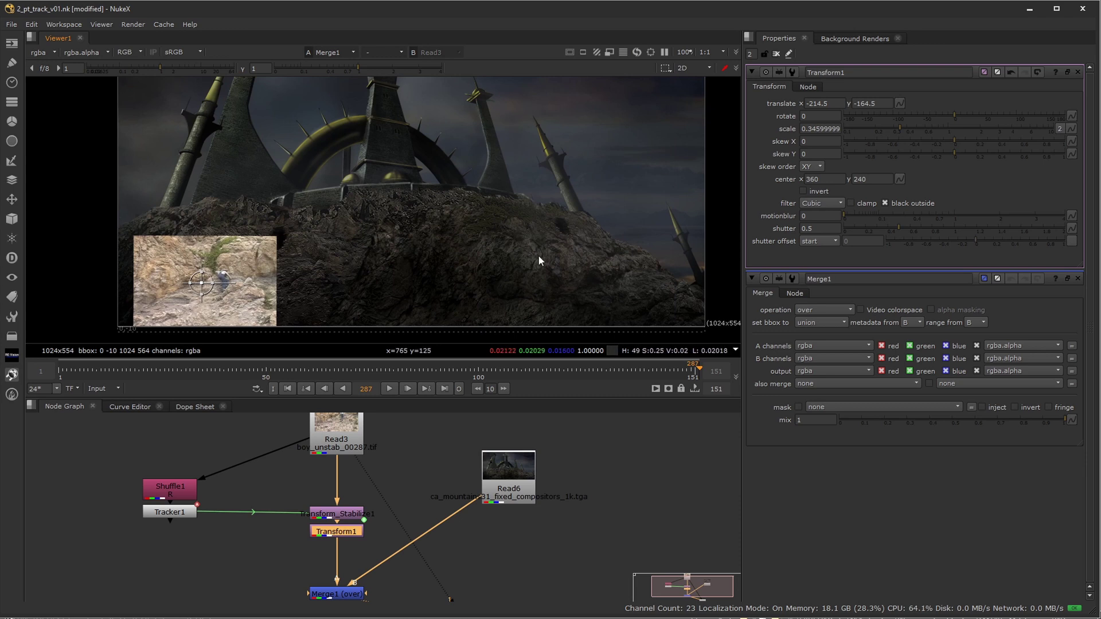
key(space)
key(f)
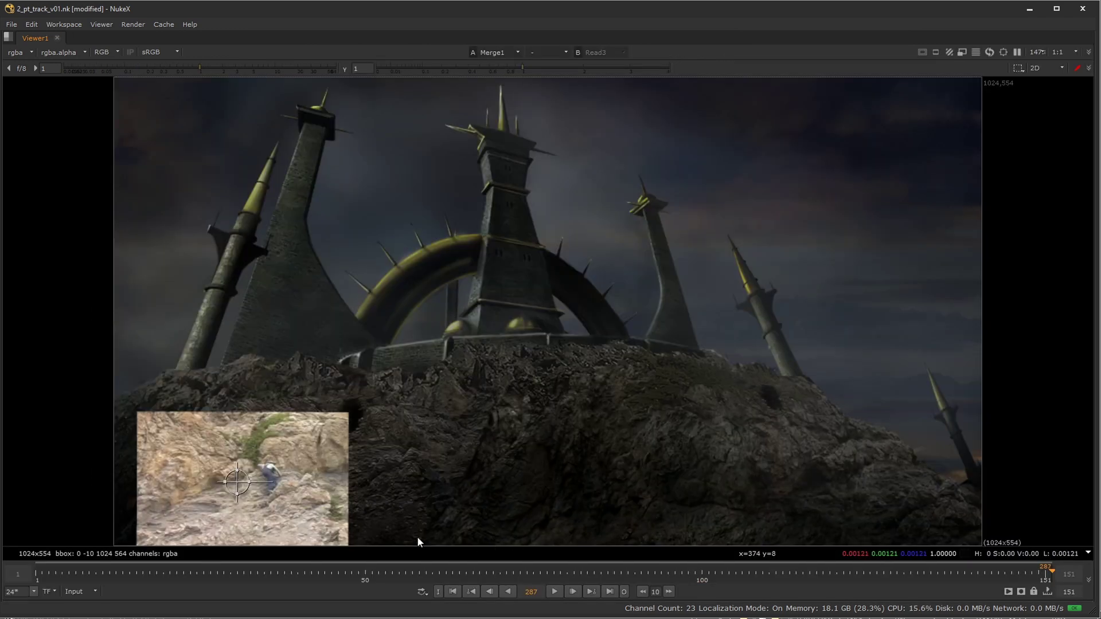
click(555, 592)
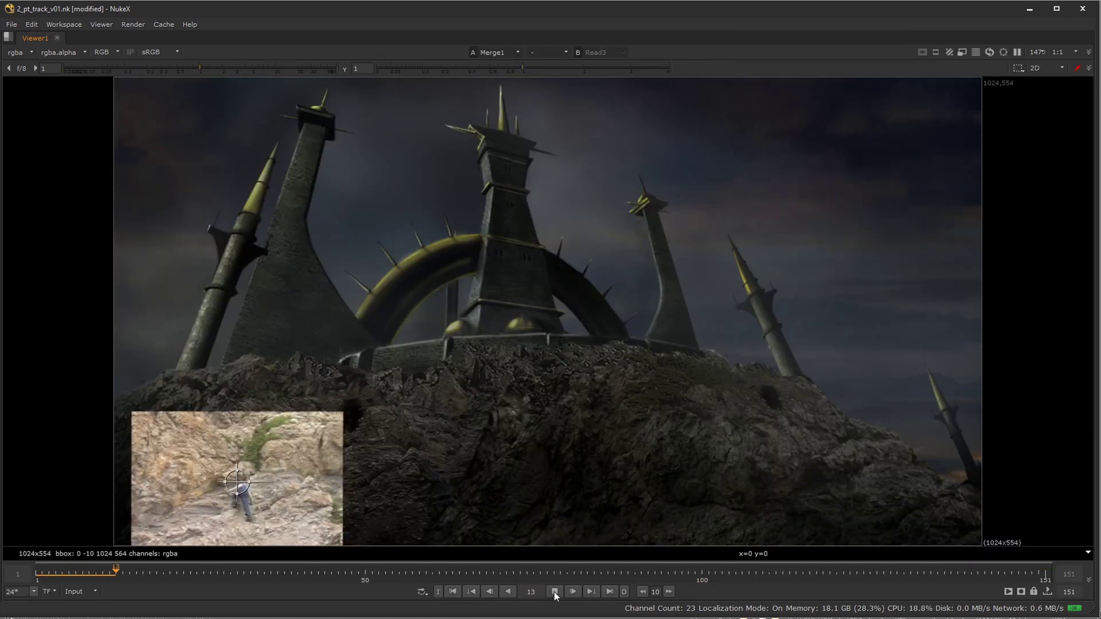
click(554, 592)
key(space)
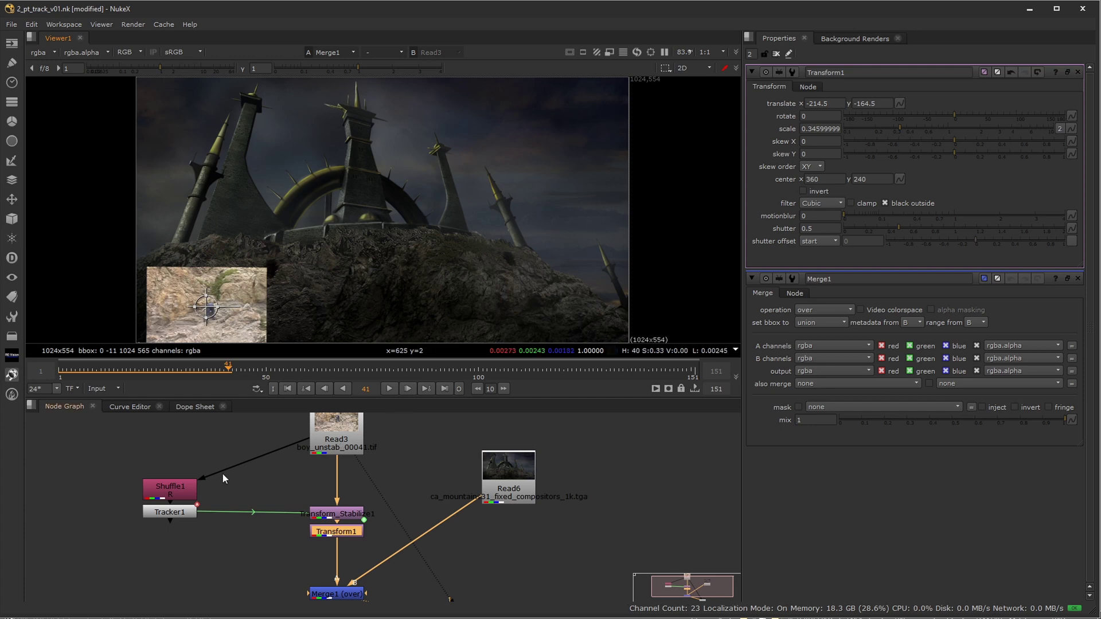
Open Tracker1's properties and review its export options, keeping Transform (stabilize)
double_click(177, 516)
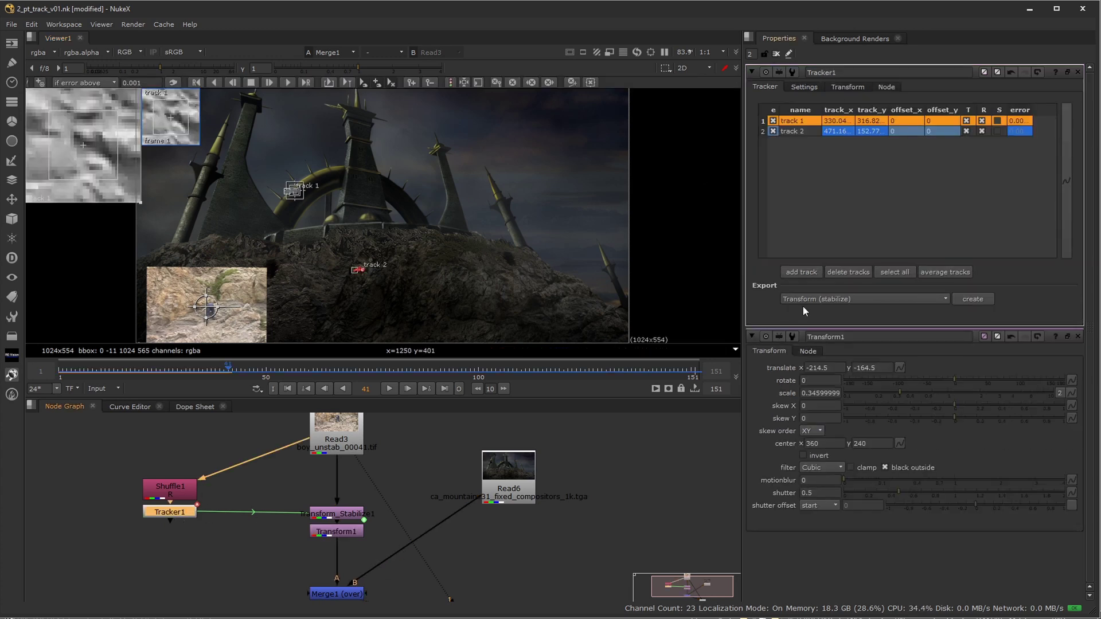
click(814, 297)
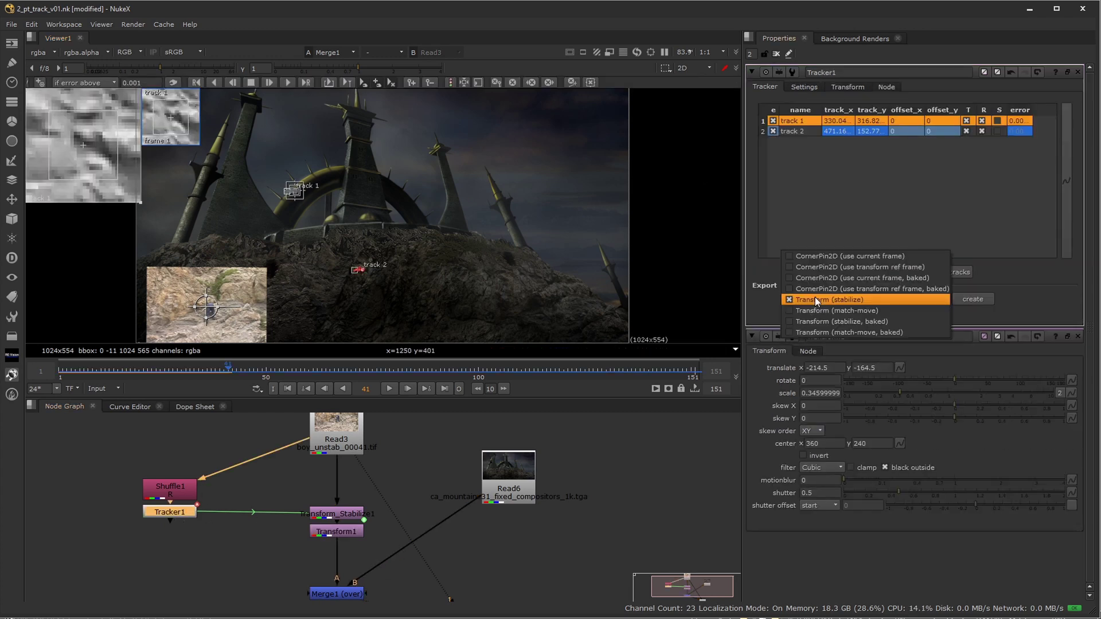
click(755, 302)
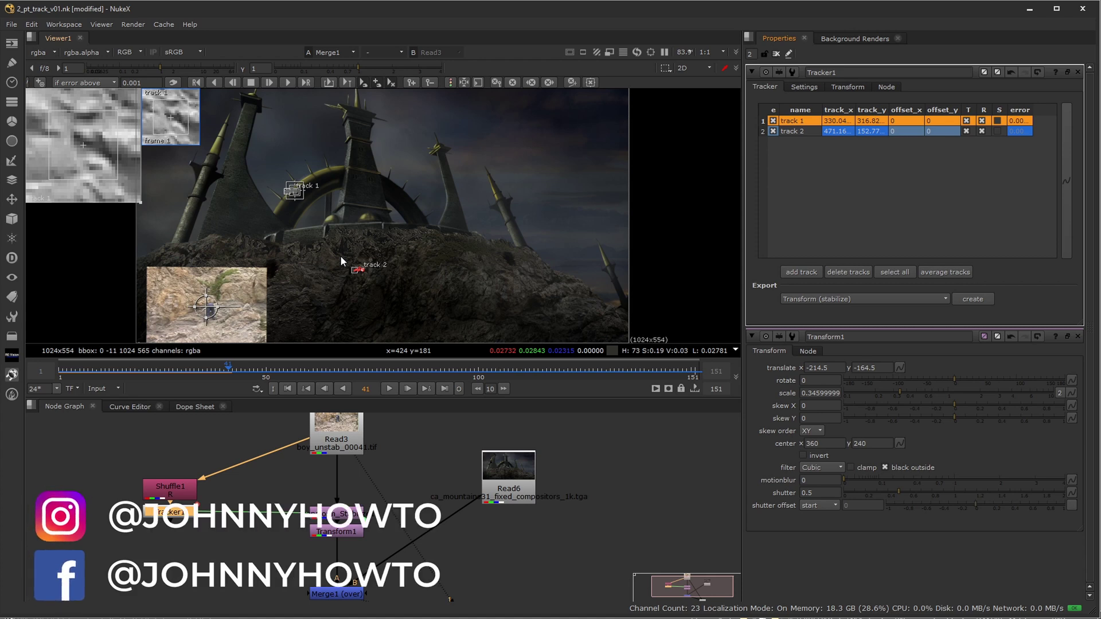
Disable translate for both tracks in Tracker1 and play the rotation-only result of Transform_Stabilize1
click(968, 131)
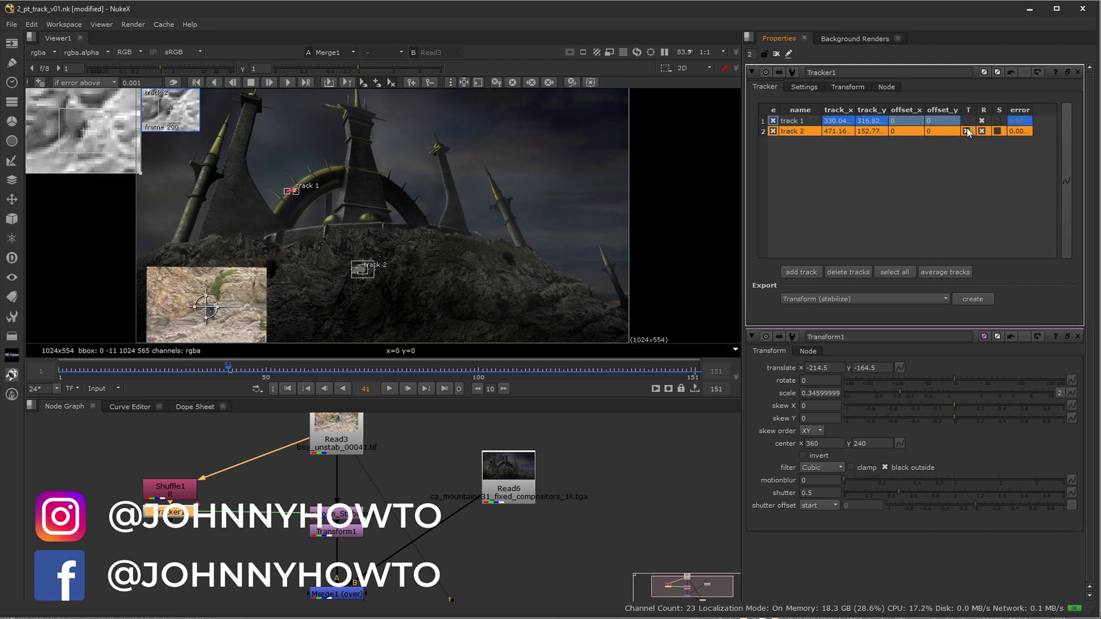
click(972, 299)
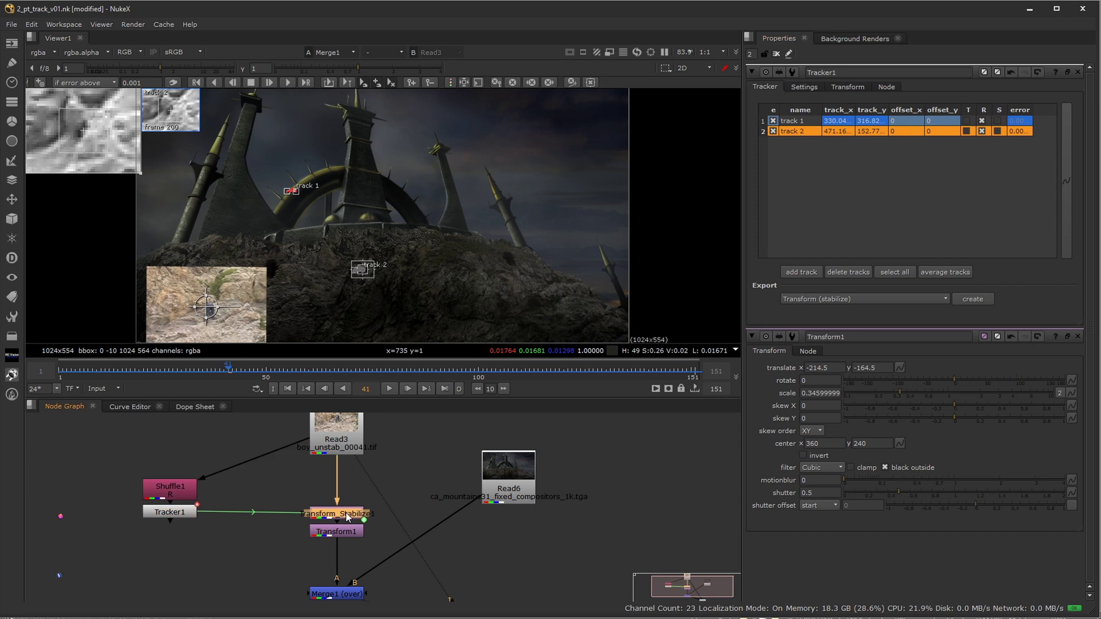
key(1)
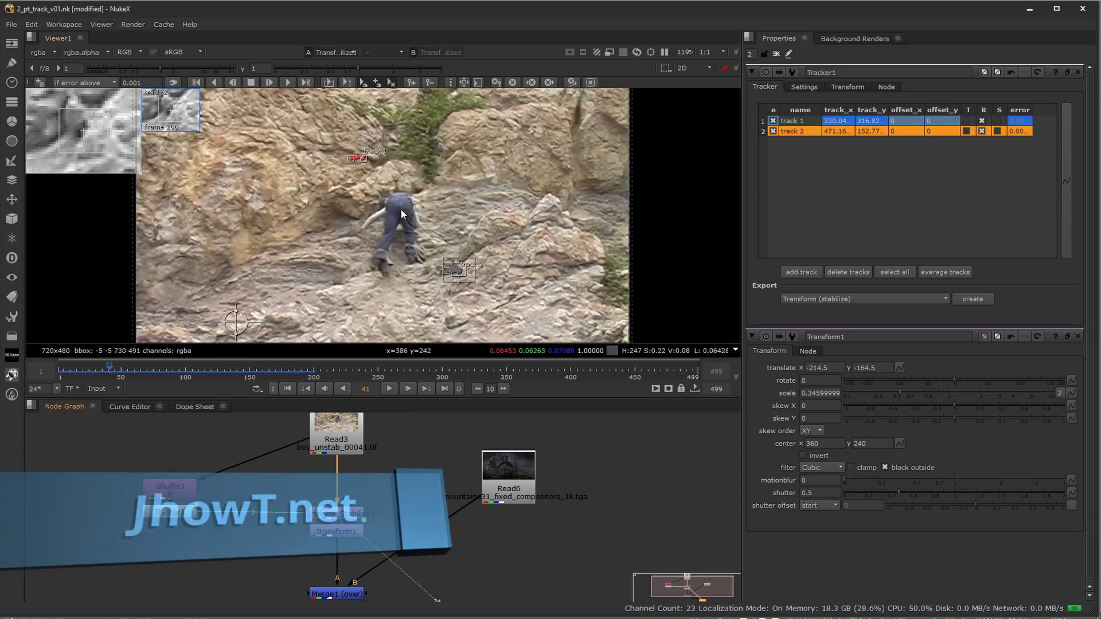
click(389, 390)
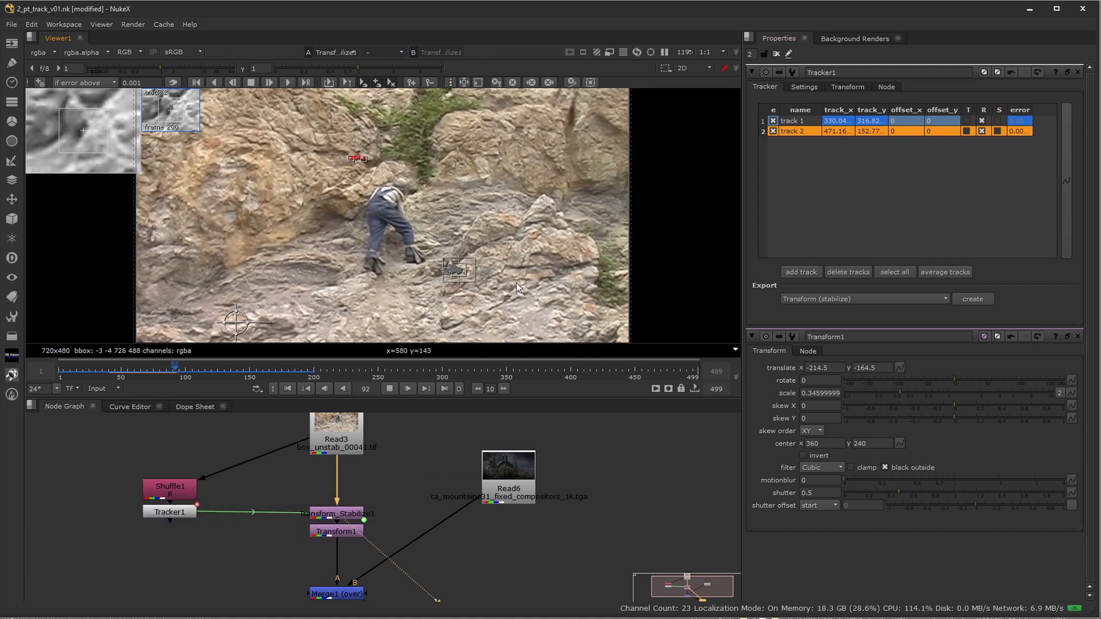
click(390, 389)
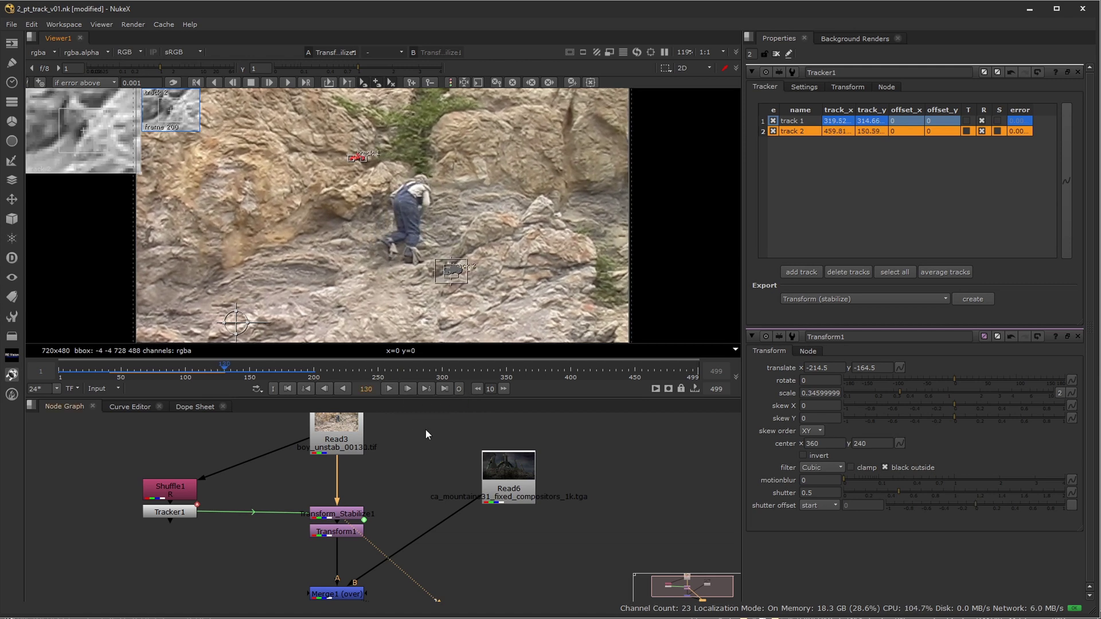